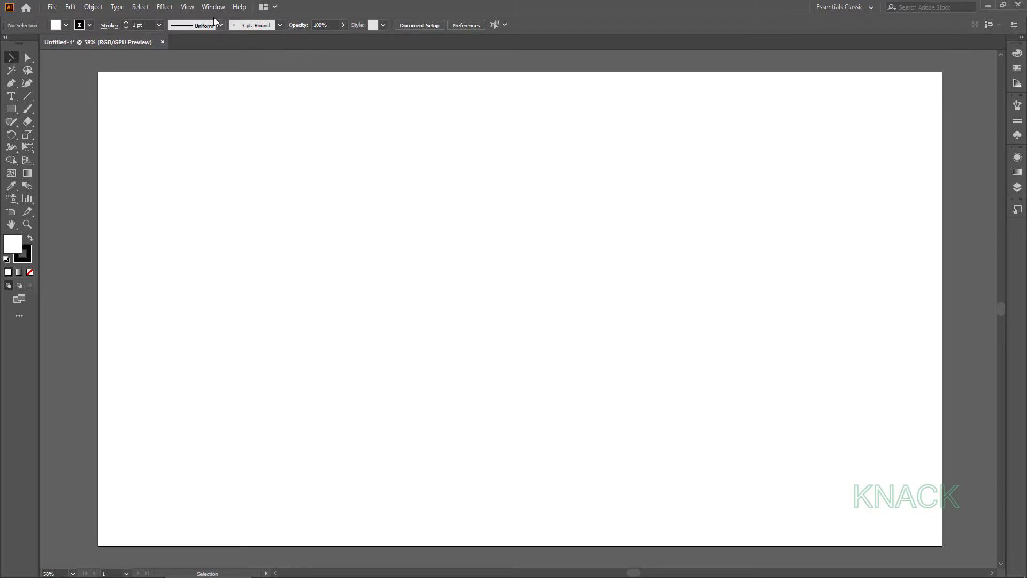
# Turn on smart guides and draw an outline-free rectangle covering the whole artboard.
pyautogui.click(192, 9)
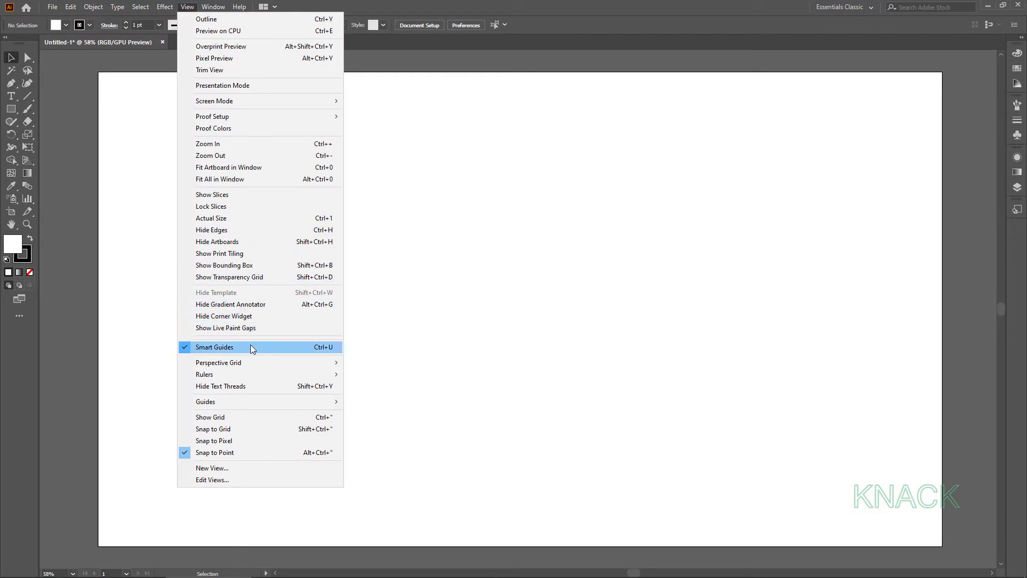
pyautogui.click(267, 348)
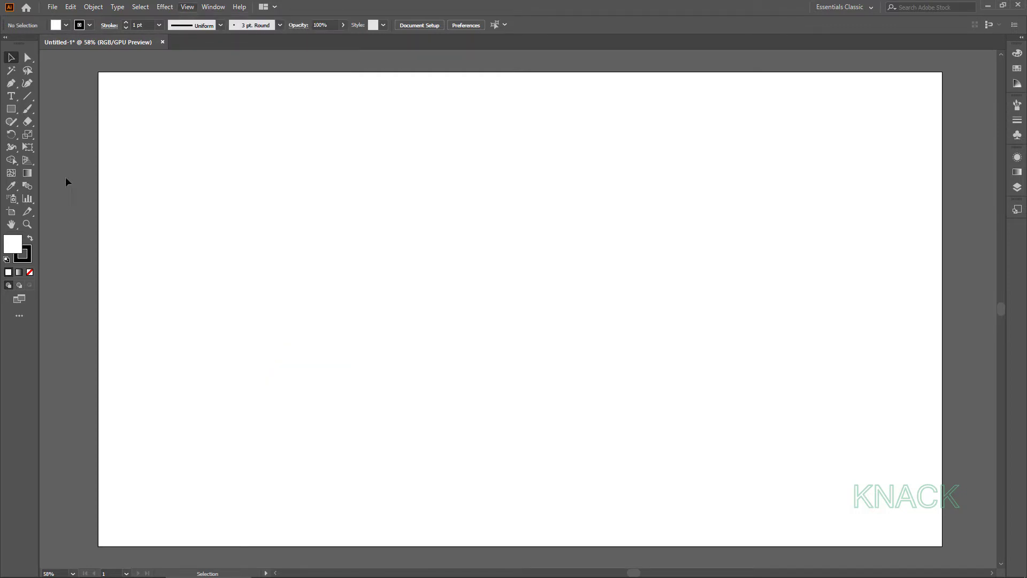
pyautogui.click(11, 108)
pyautogui.moveTo(97, 71); pyautogui.dragTo(942, 546)
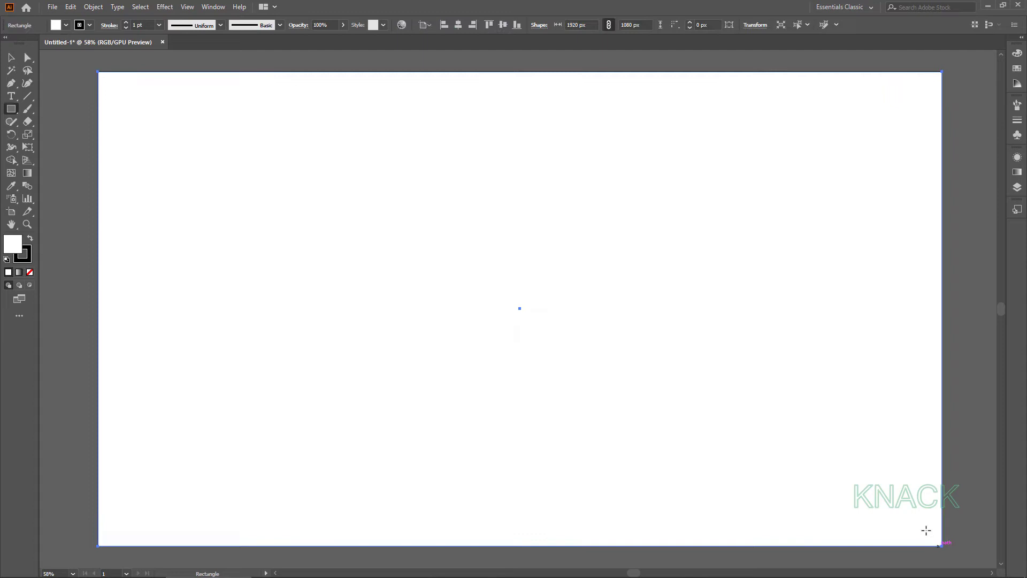
pyautogui.click(82, 26)
pyautogui.click(8, 42)
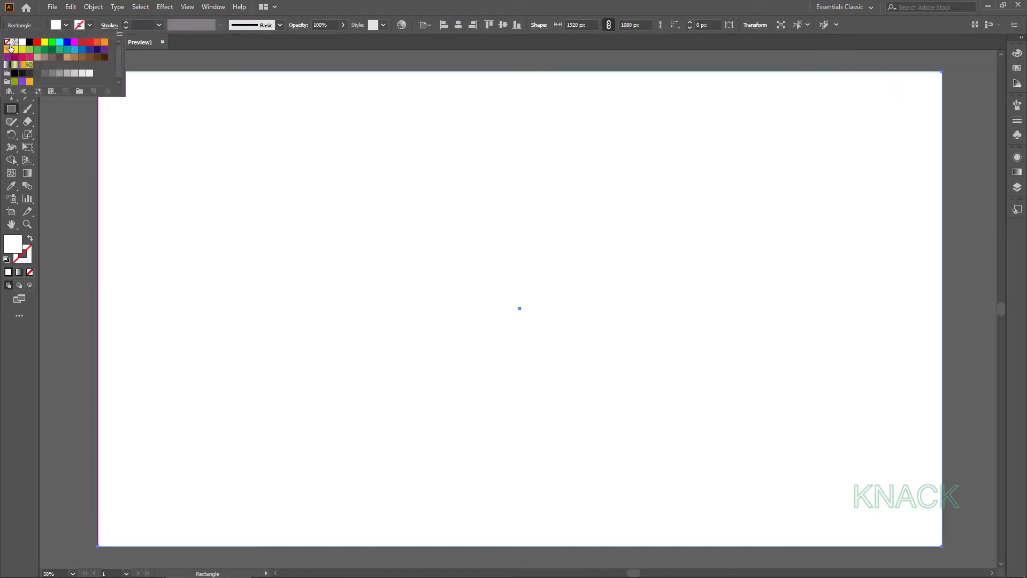
pyautogui.press('Escape')
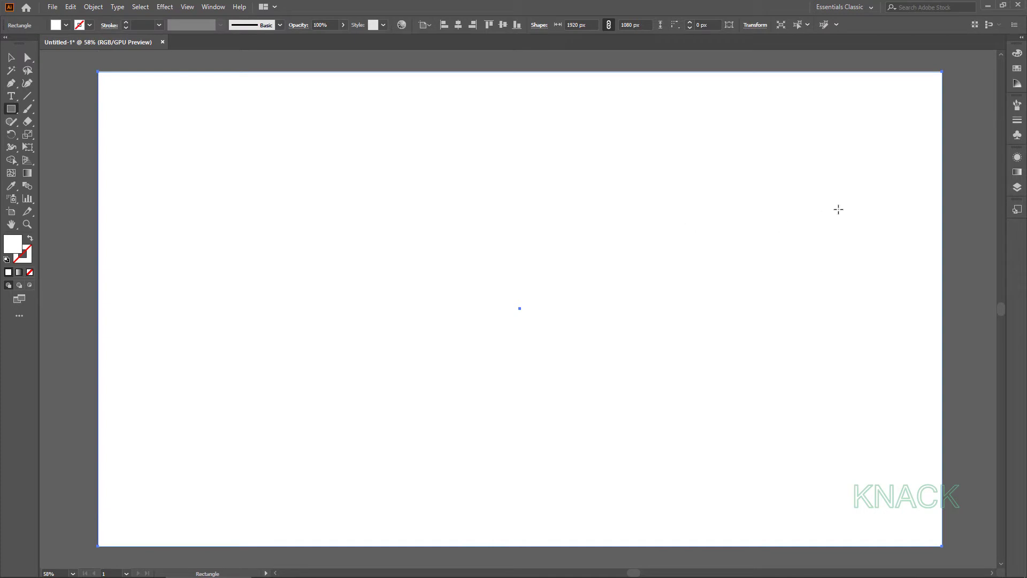
# Fill the rectangle with a white-to-black gradient, setting the white stop to 70% grey.
pyautogui.click(1017, 172)
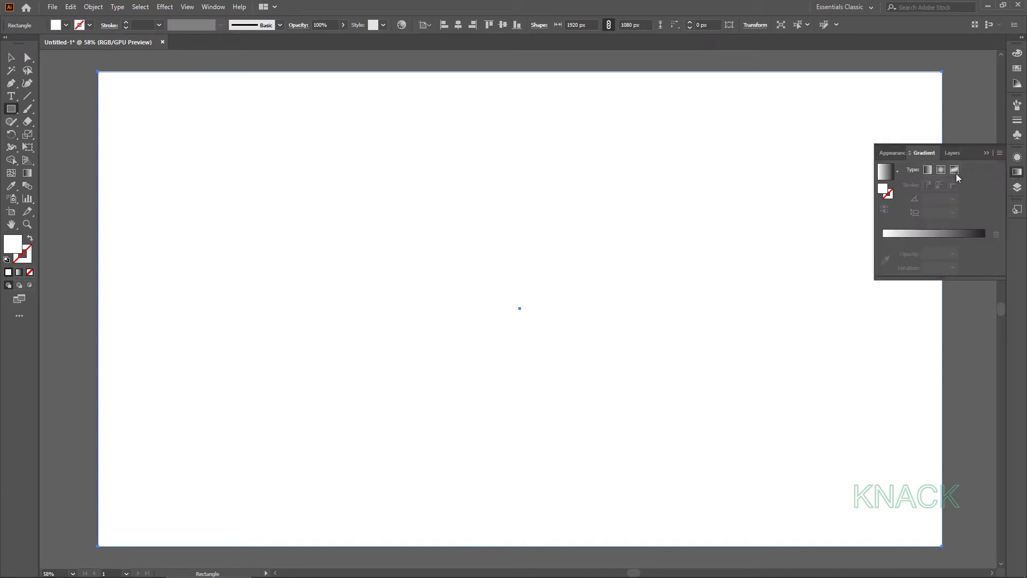
pyautogui.click(882, 177)
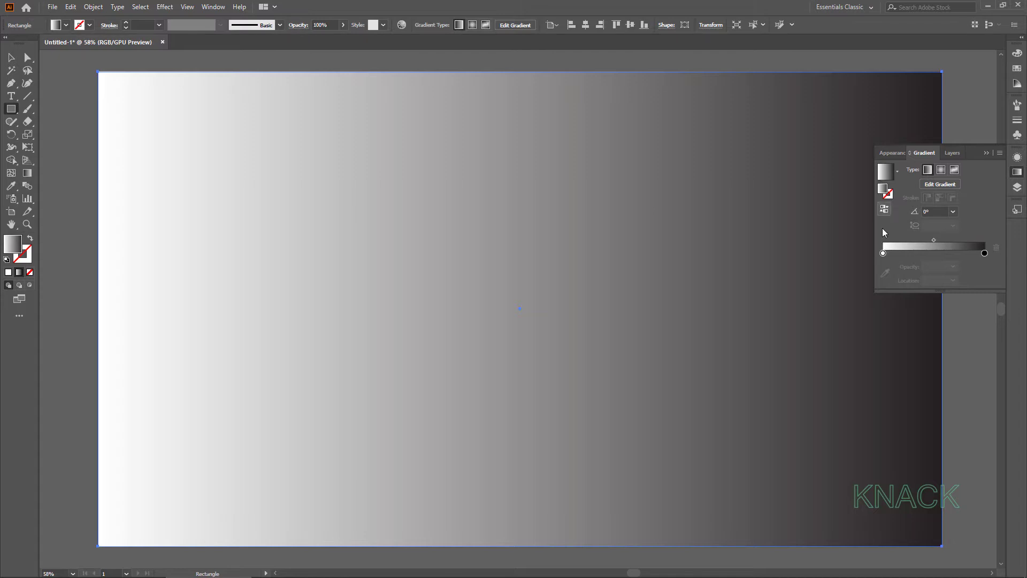
pyautogui.doubleClick(884, 253)
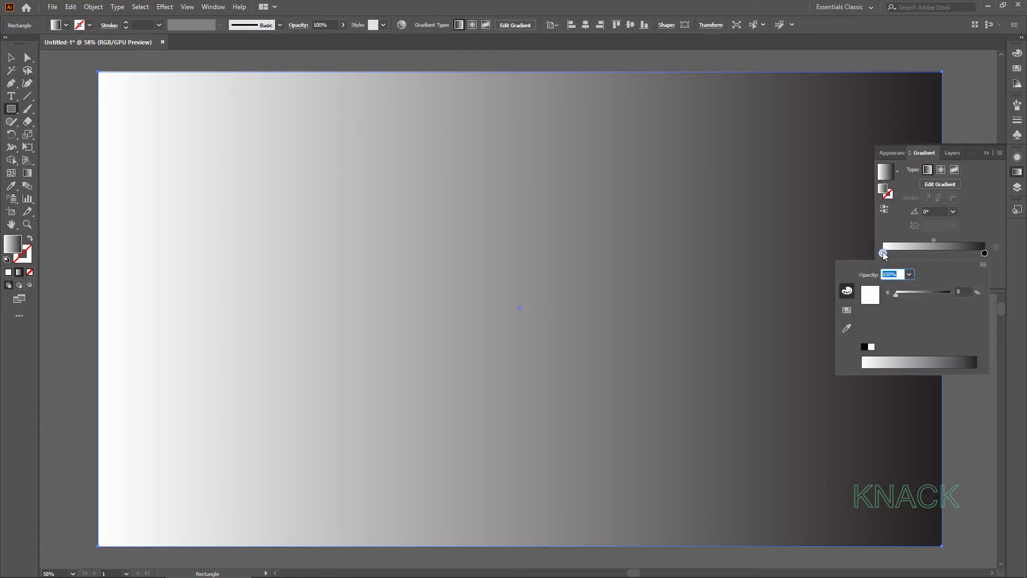
pyautogui.click(967, 292)
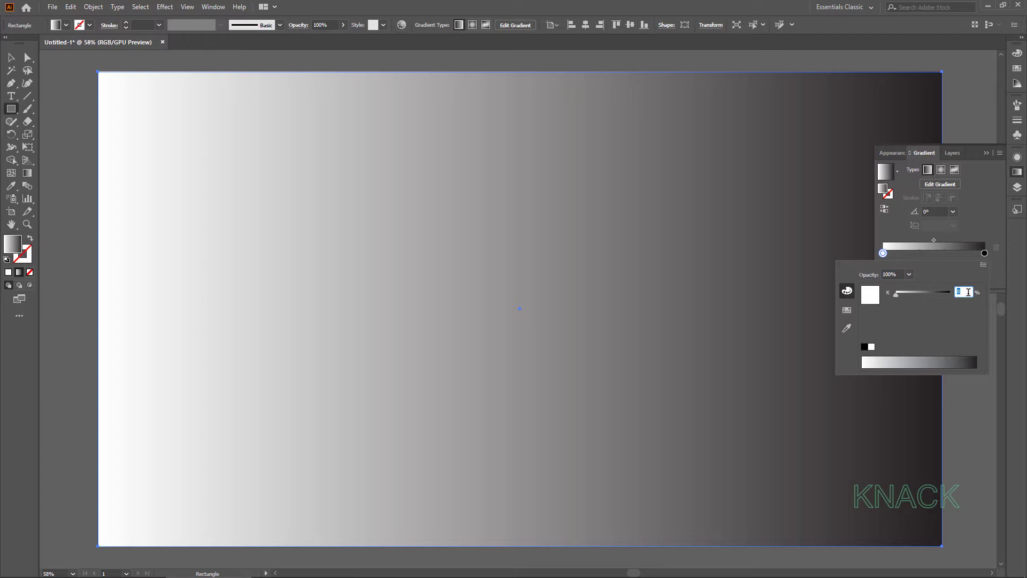
pyautogui.write('70')
pyautogui.press('Return')
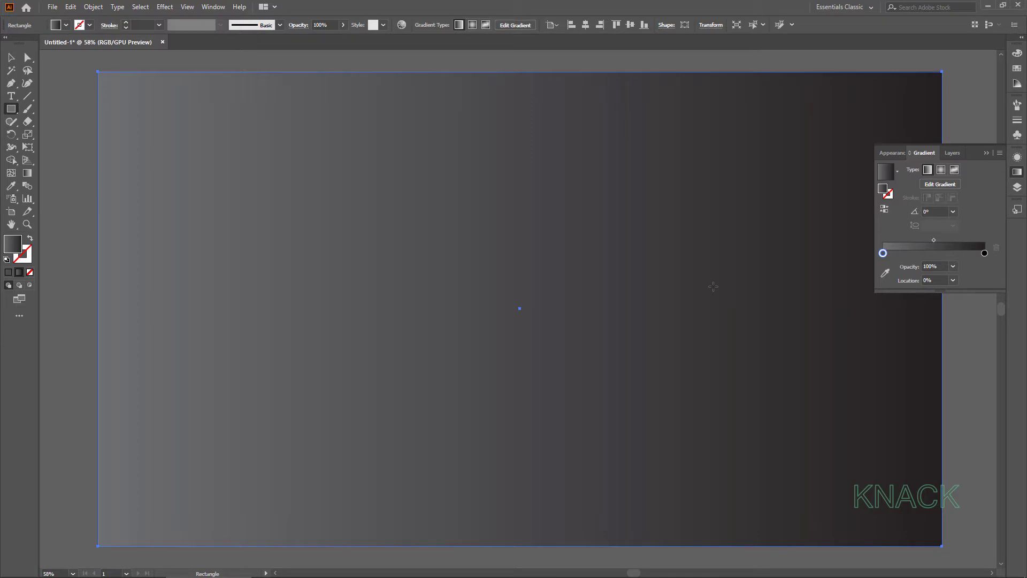
# Copy the background rectangle and paste a copy directly in front.
pyautogui.click(71, 7)
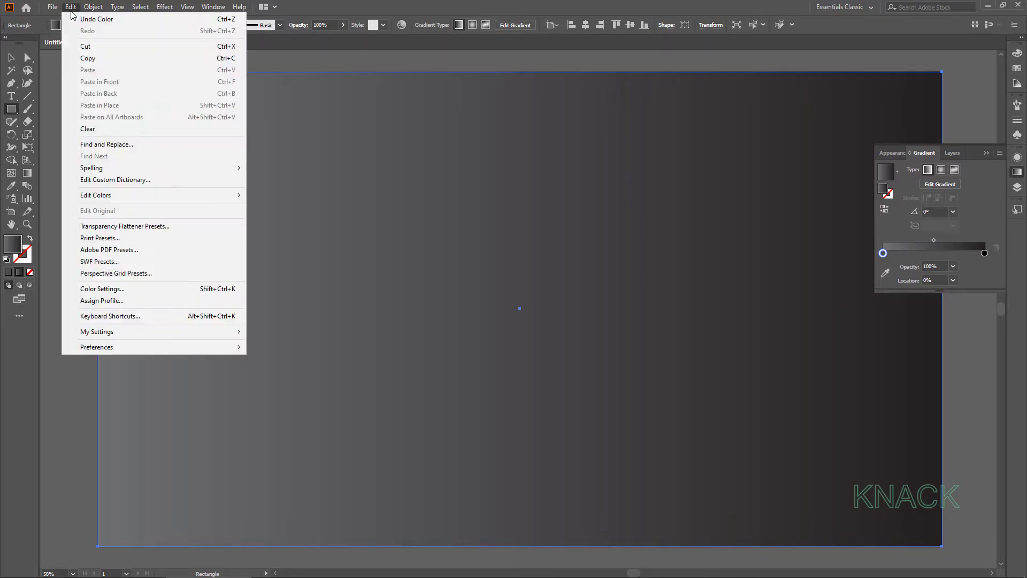
pyautogui.click(87, 58)
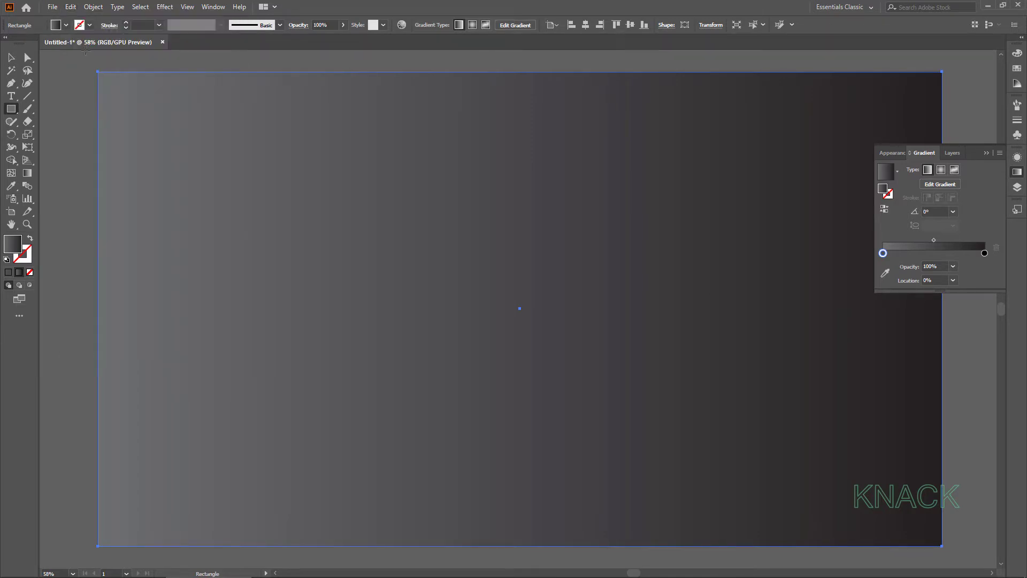
pyautogui.click(72, 7)
pyautogui.click(101, 81)
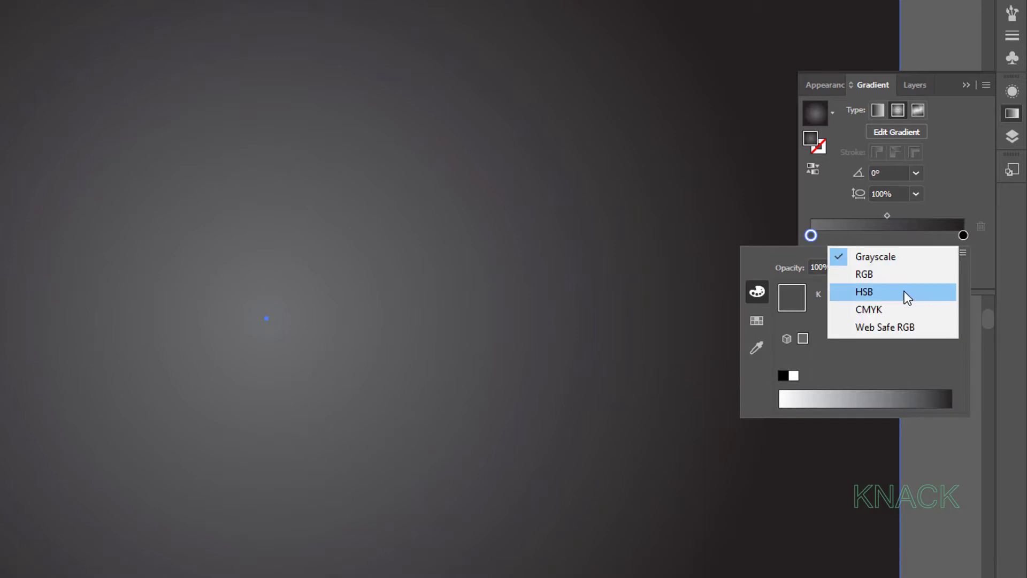
# Set the starting gradient stop to HSB 315/90/50 magenta.
pyautogui.click(905, 291)
pyautogui.click(936, 292)
pyautogui.write('3')
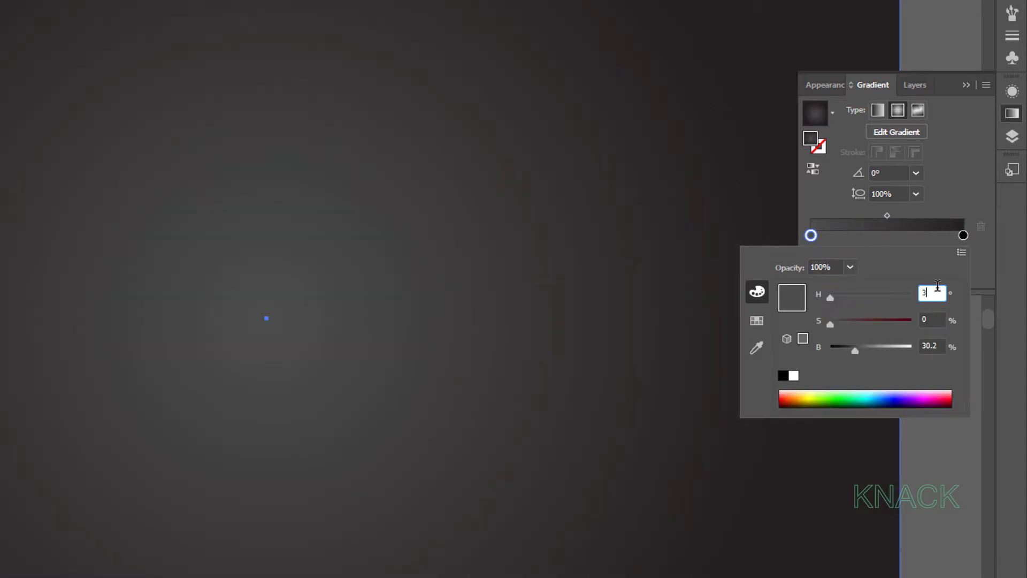
pyautogui.write('15')
pyautogui.press('Tab')
pyautogui.write('90')
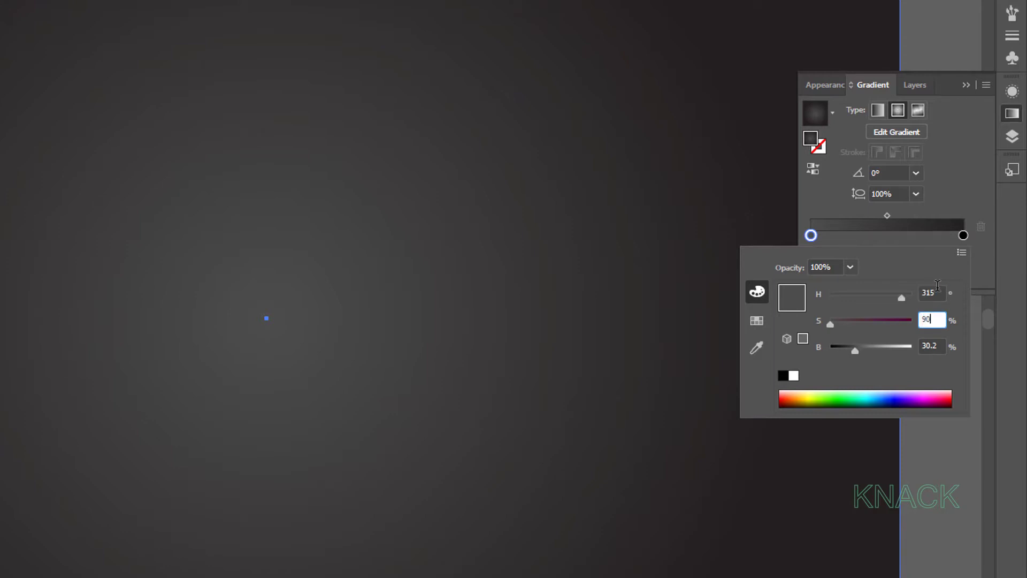
pyautogui.press('Tab')
pyautogui.write('5')
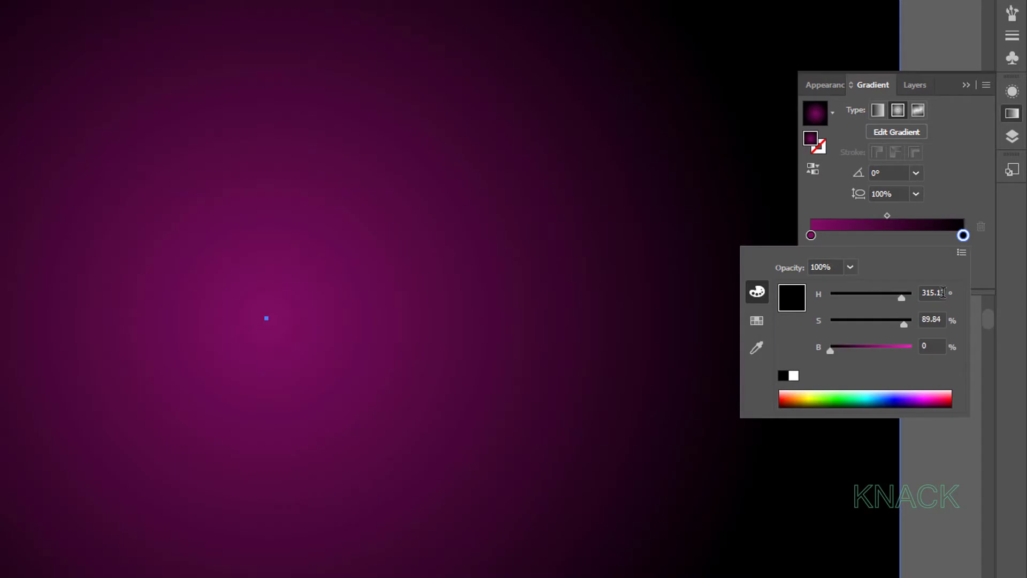
# Set the end gradient stop to HSB 240/80/20 dark navy.
pyautogui.click(940, 292)
pyautogui.write('240')
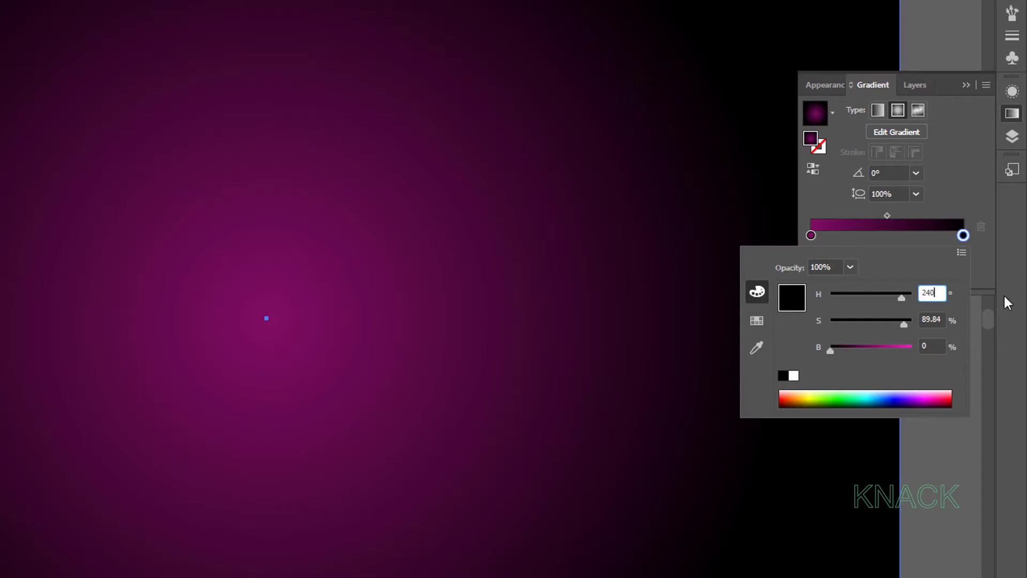
pyautogui.press('Tab')
pyautogui.write('80')
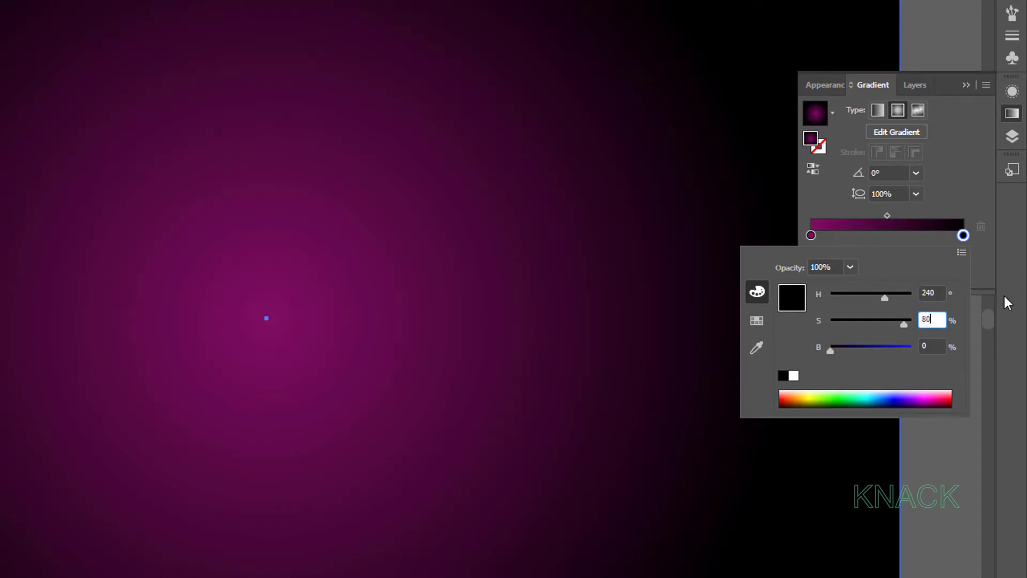
pyautogui.press('Tab')
pyautogui.write('20')
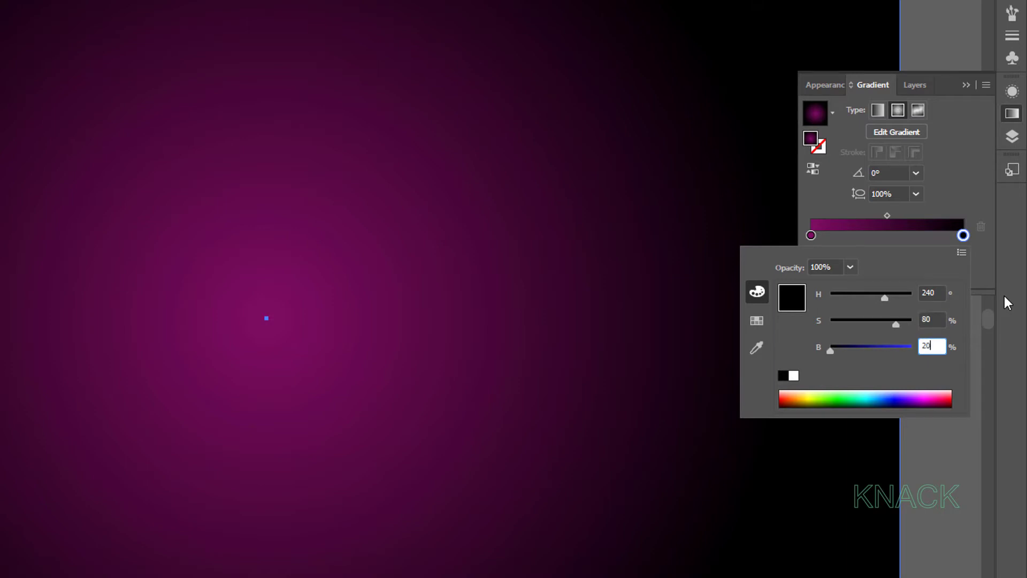
pyautogui.press('Return')
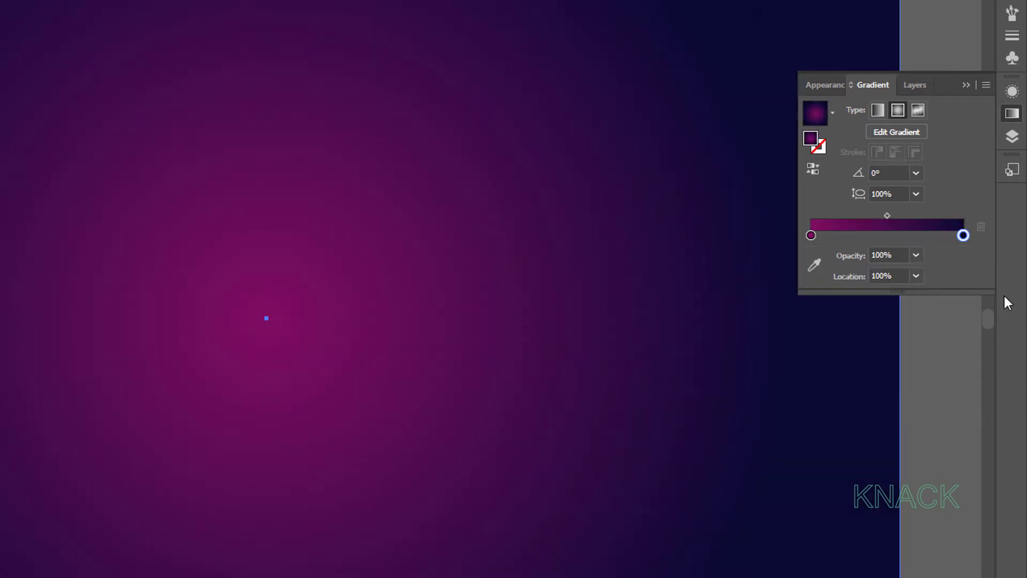
# Add a middle gradient stop coloured HSB 240/85/20.
pyautogui.click(882, 235)
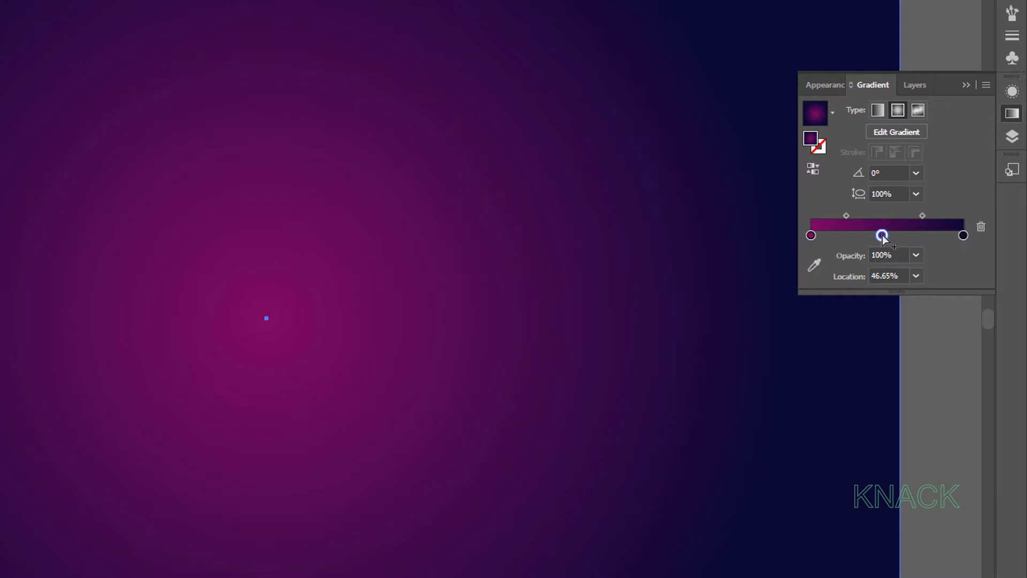
pyautogui.doubleClick(882, 235)
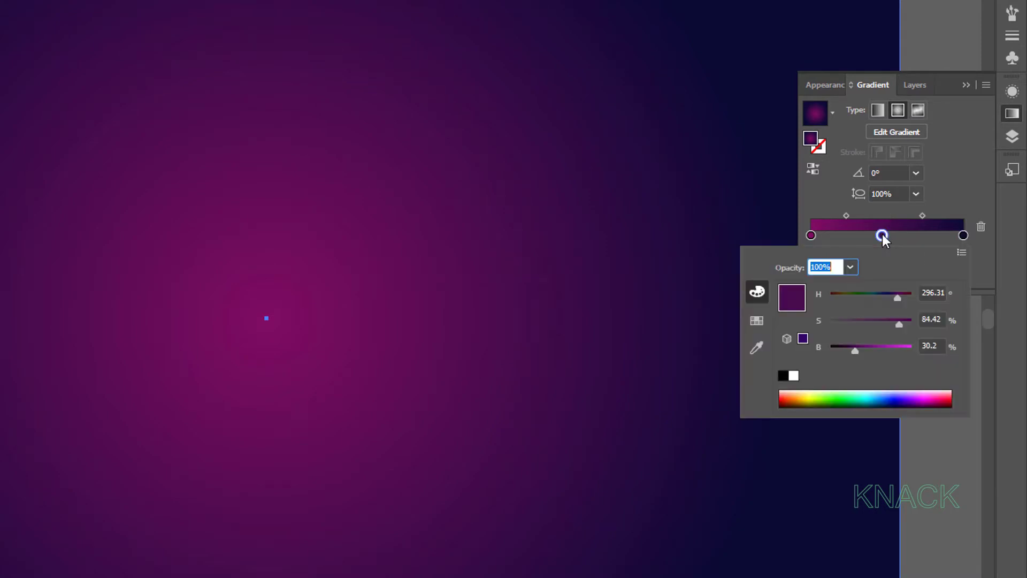
pyautogui.click(935, 292)
pyautogui.write('2')
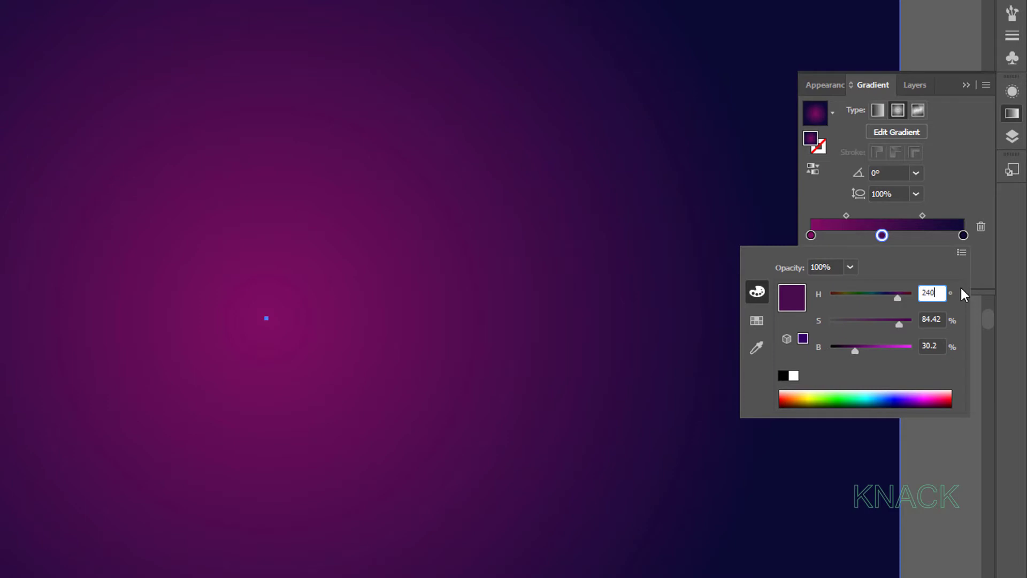
pyautogui.write('40')
pyautogui.press('Tab')
pyautogui.write('85')
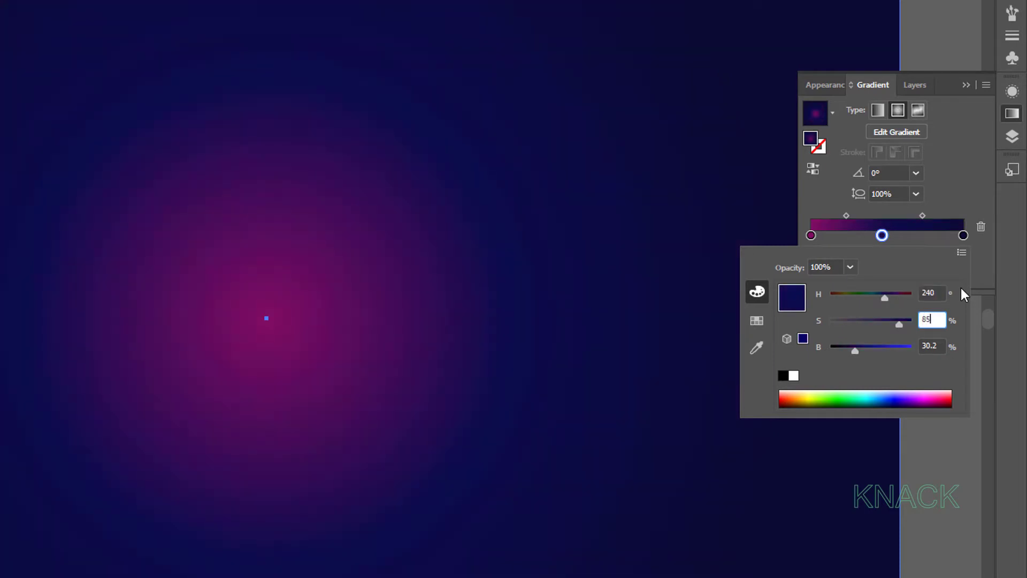
pyautogui.press('Tab')
pyautogui.write('20')
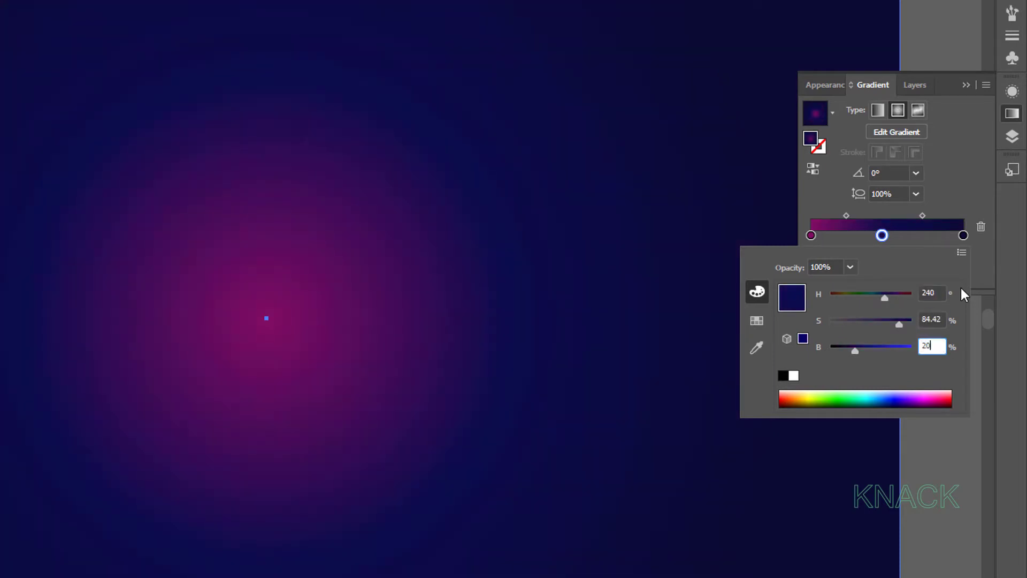
pyautogui.press('Return')
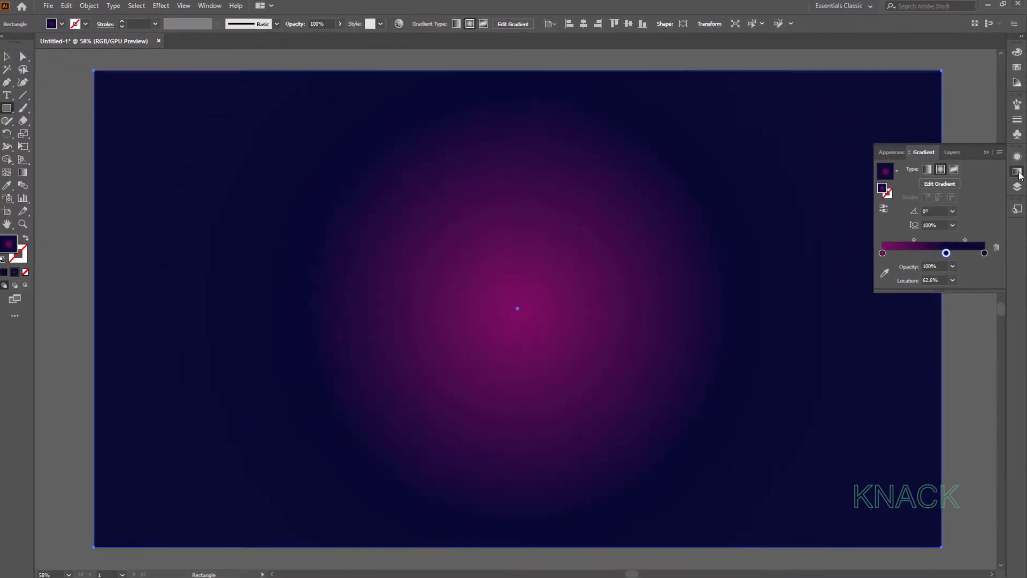
# Place the middle stop at 62.6% and widen the radial gradient's spread to the right.
pyautogui.click(1014, 117)
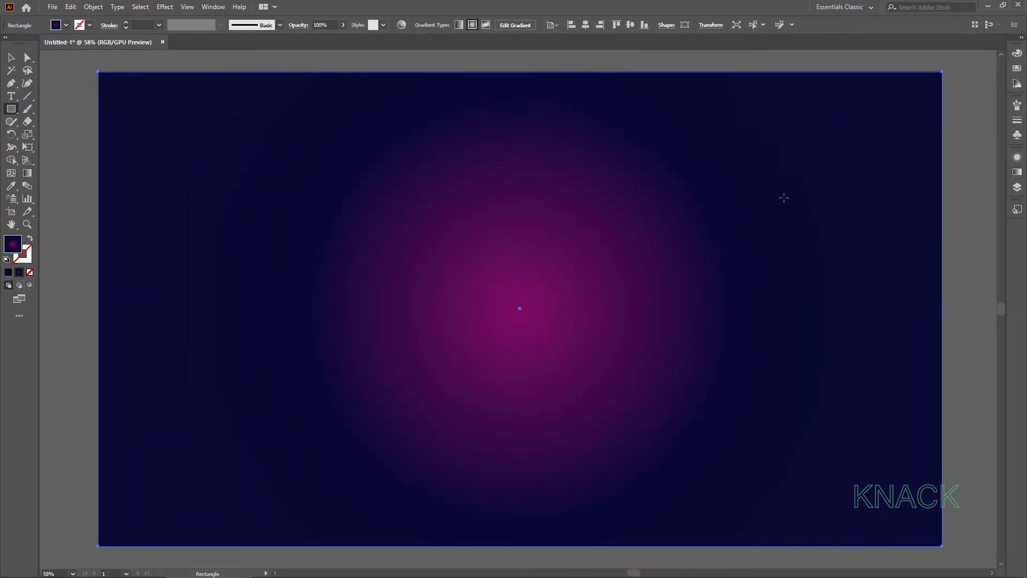
pyautogui.click(29, 175)
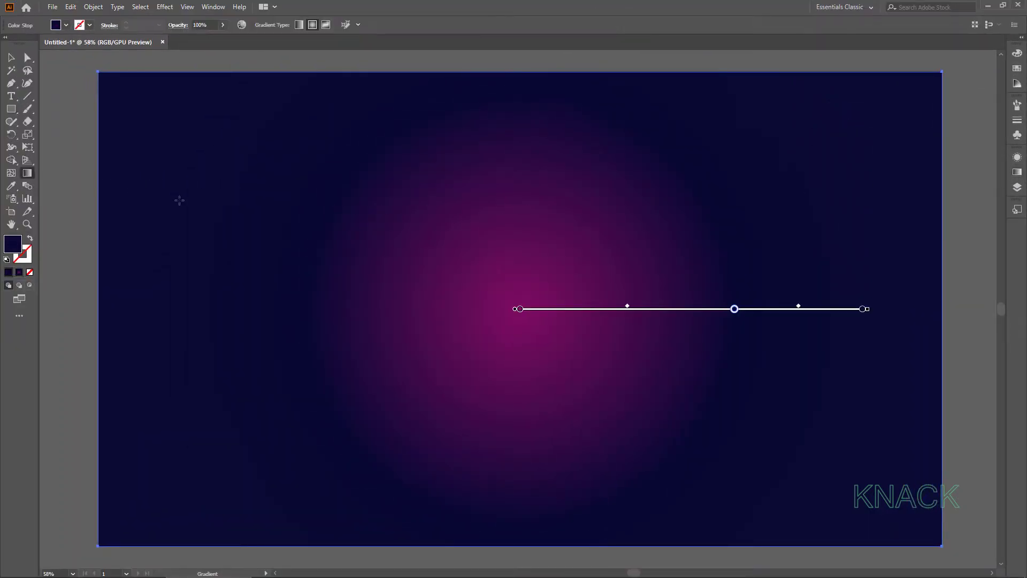
pyautogui.scroll(-1, 502, 295)
pyautogui.scroll(-1, 503, 295)
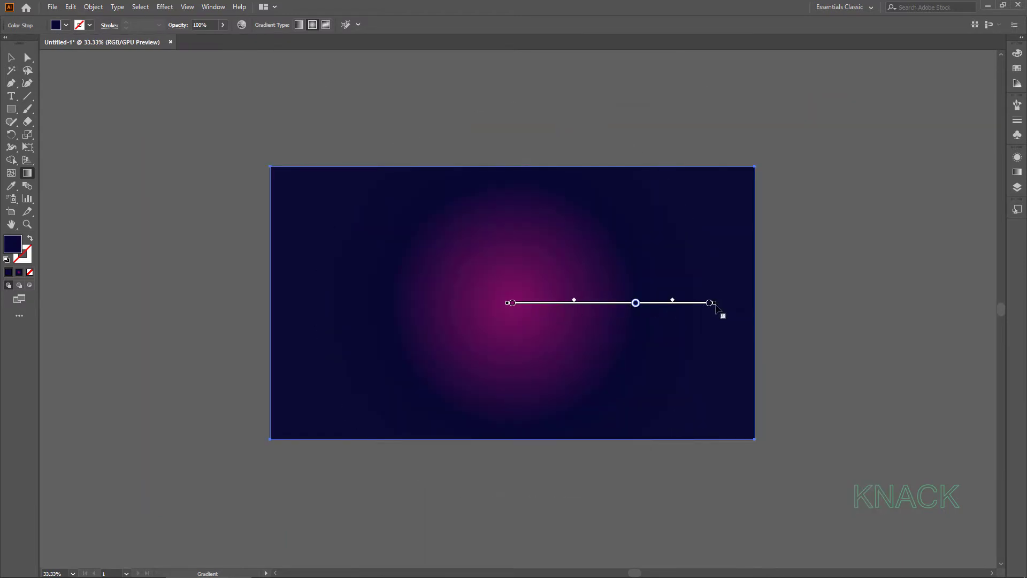
pyautogui.moveTo(716, 308); pyautogui.dragTo(853, 310)
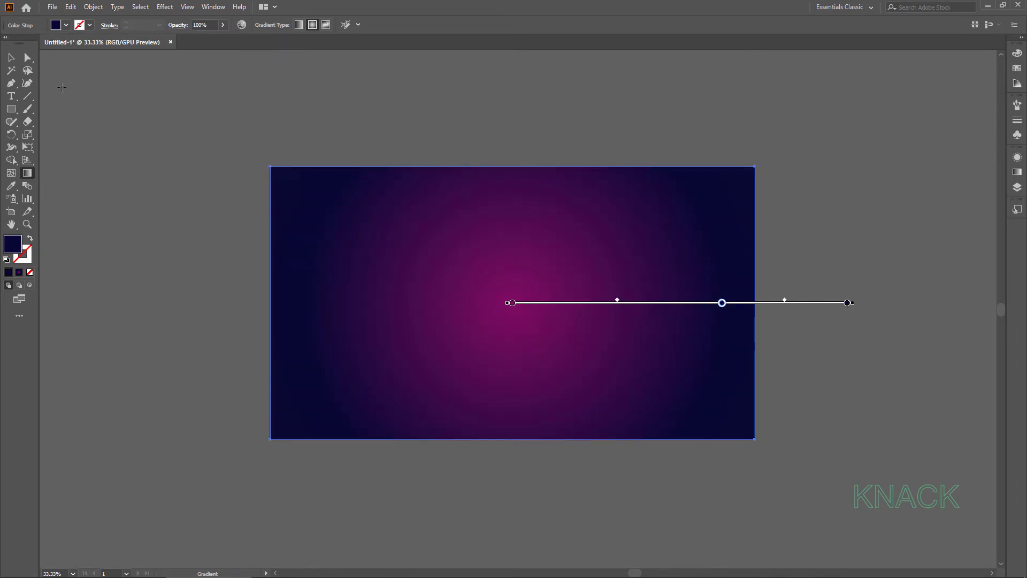
# Fit the artboard in the window and set the gradient rectangle's blend mode to Overlay.
pyautogui.click(11, 60)
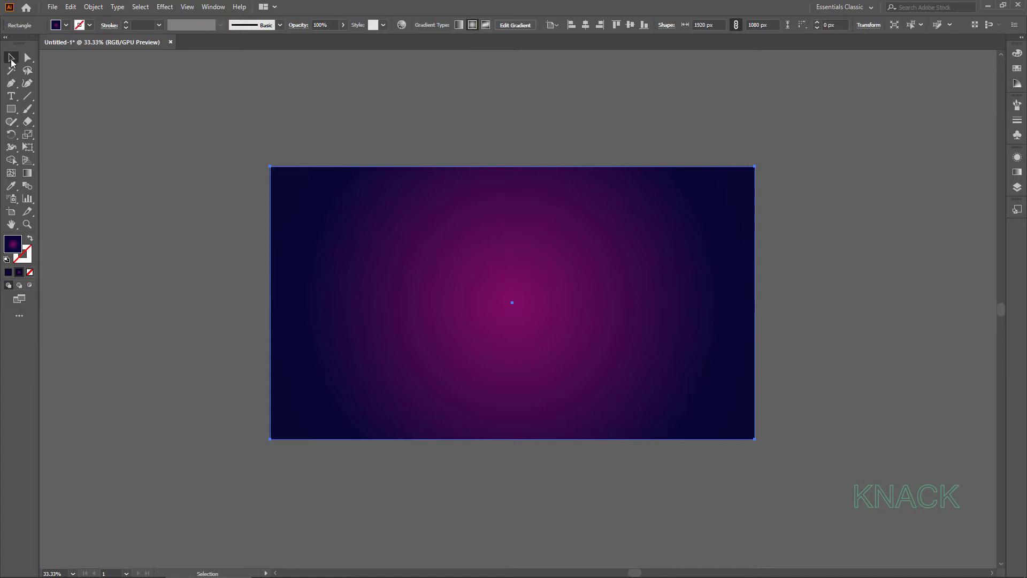
pyautogui.hotkey('ctrl', '0')
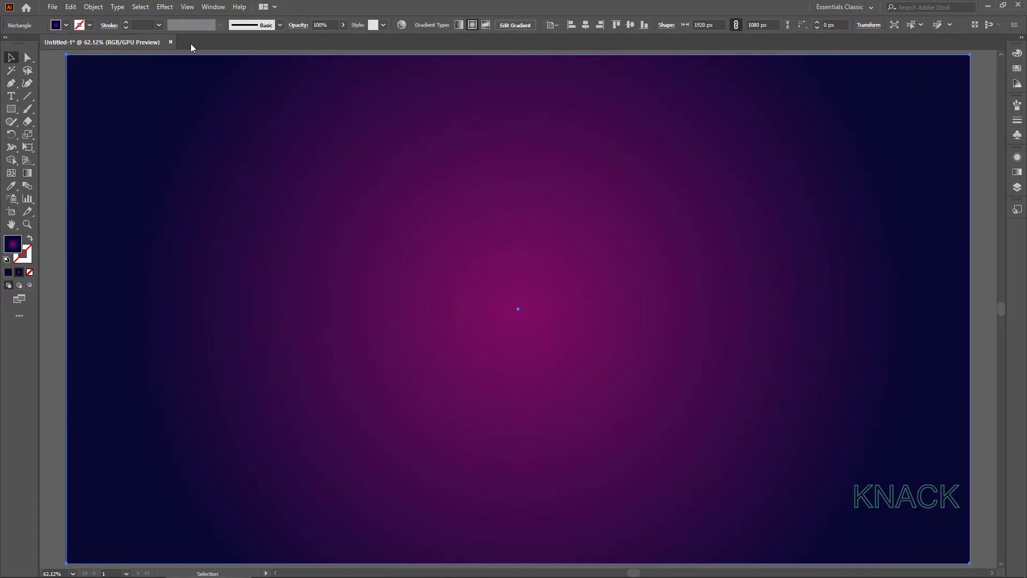
pyautogui.click(297, 25)
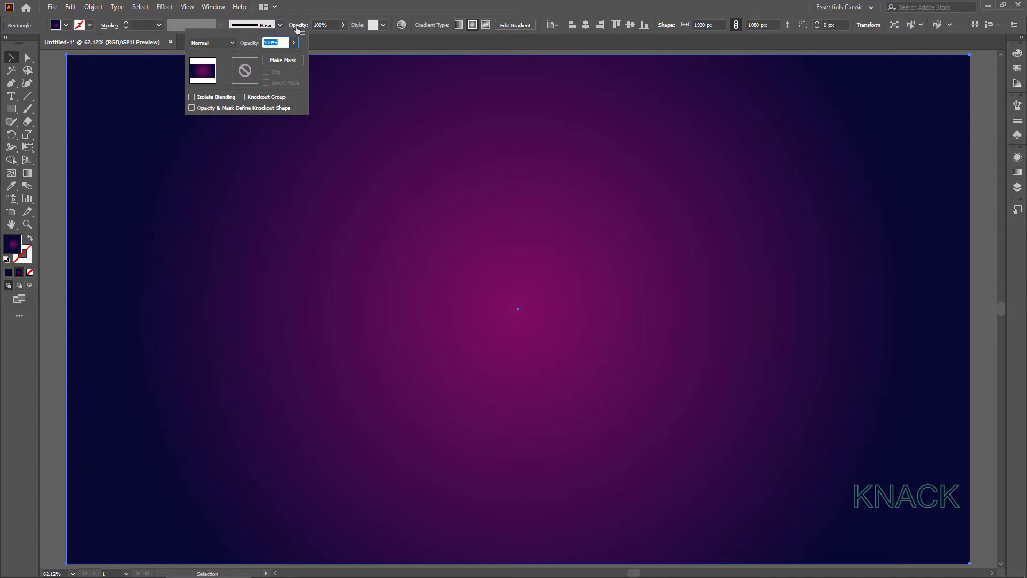
pyautogui.click(227, 44)
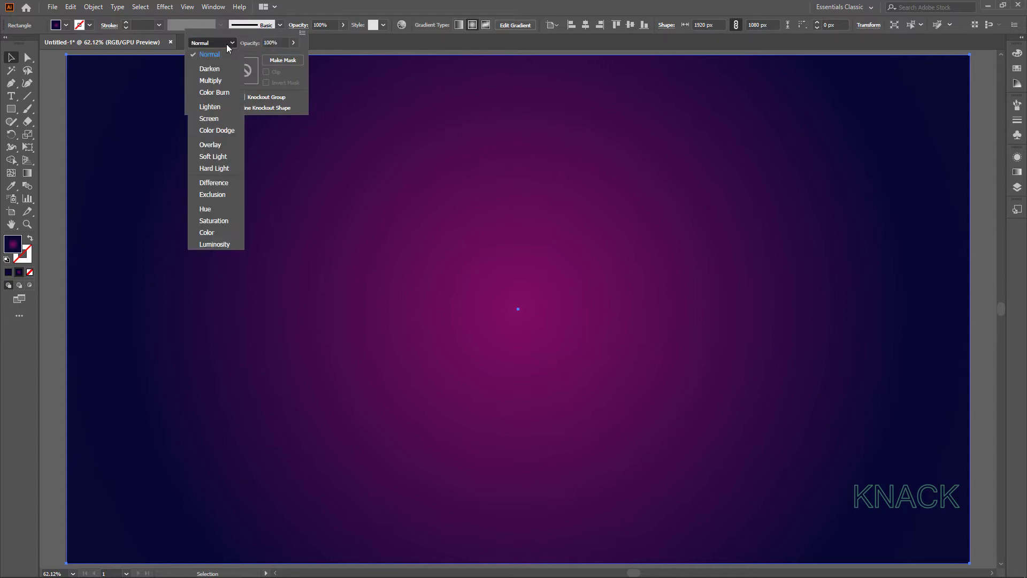
pyautogui.click(236, 144)
pyautogui.click(235, 144)
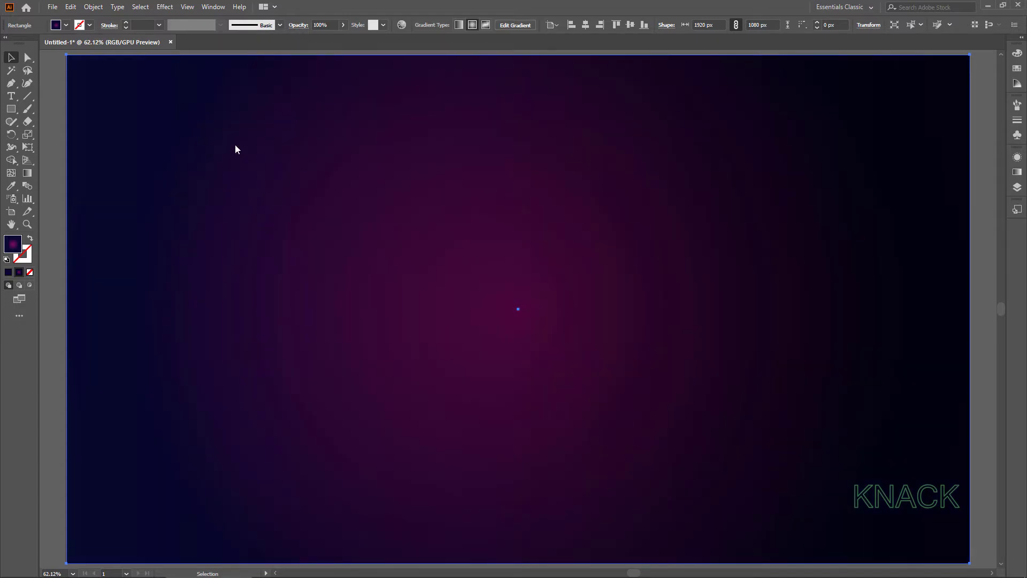
# Lock the background rectangle in Layer 1 of the Layers panel.
pyautogui.click(1018, 188)
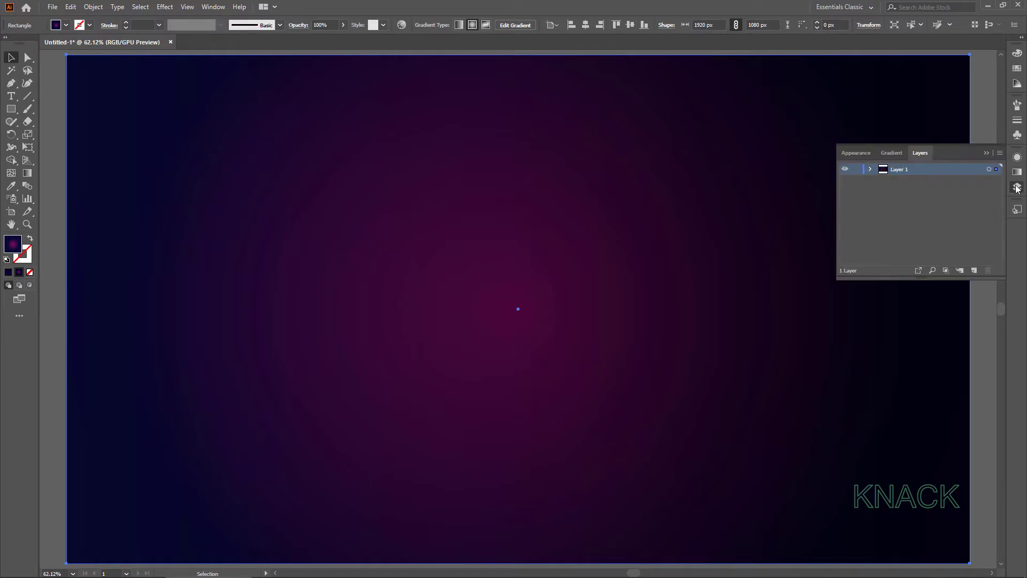
pyautogui.click(870, 169)
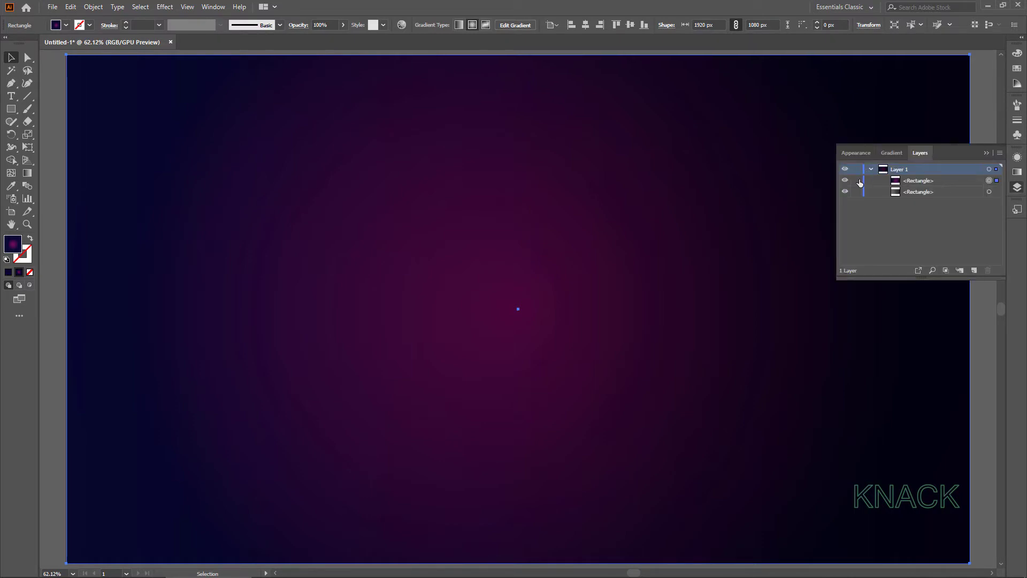
pyautogui.click(858, 180)
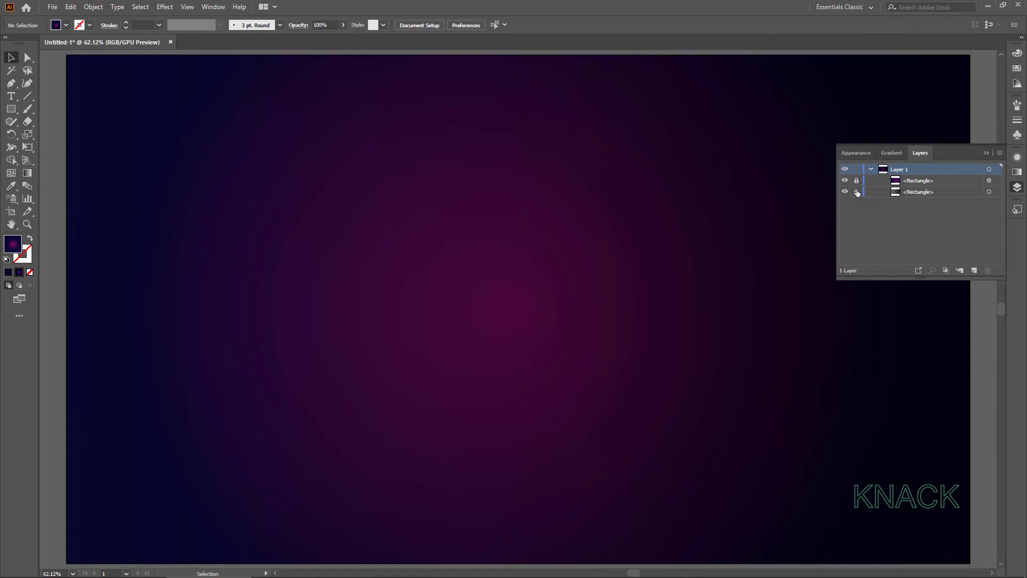
pyautogui.click(1017, 187)
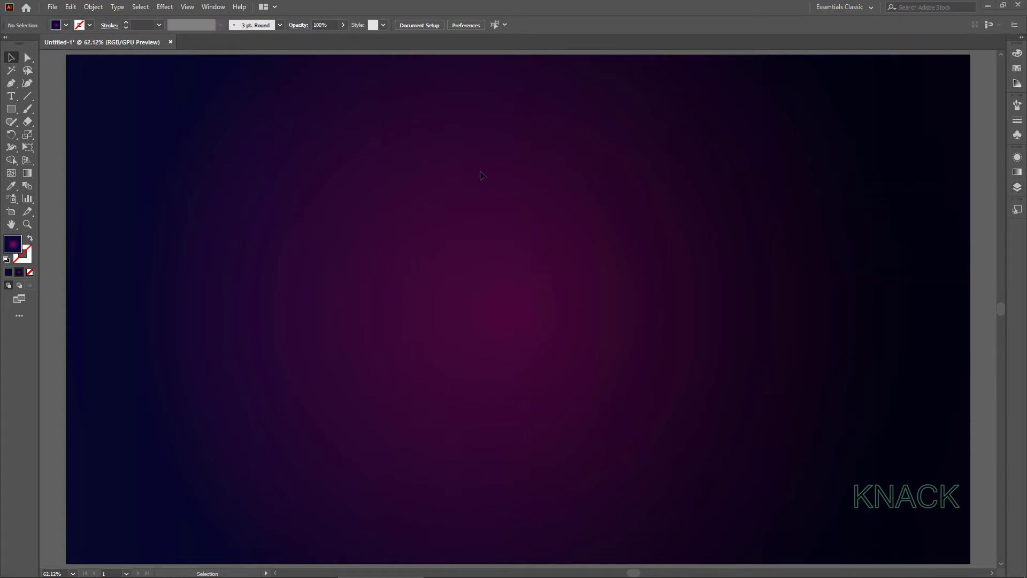
# Switch to the Pencil tool, confirm its Accurate fidelity options, and draw a wavy line upper right.
pyautogui.click(12, 121)
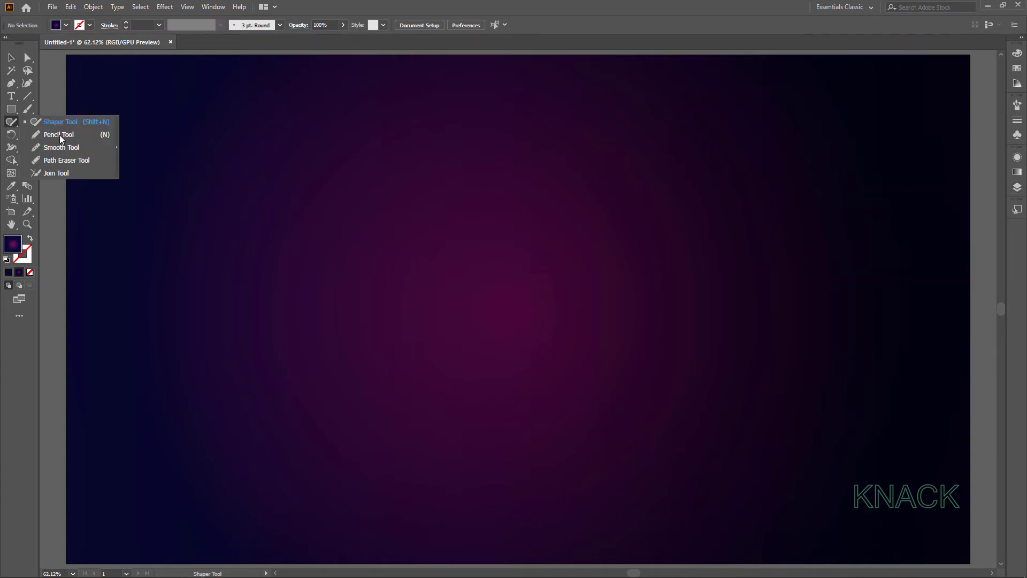
pyautogui.click(88, 135)
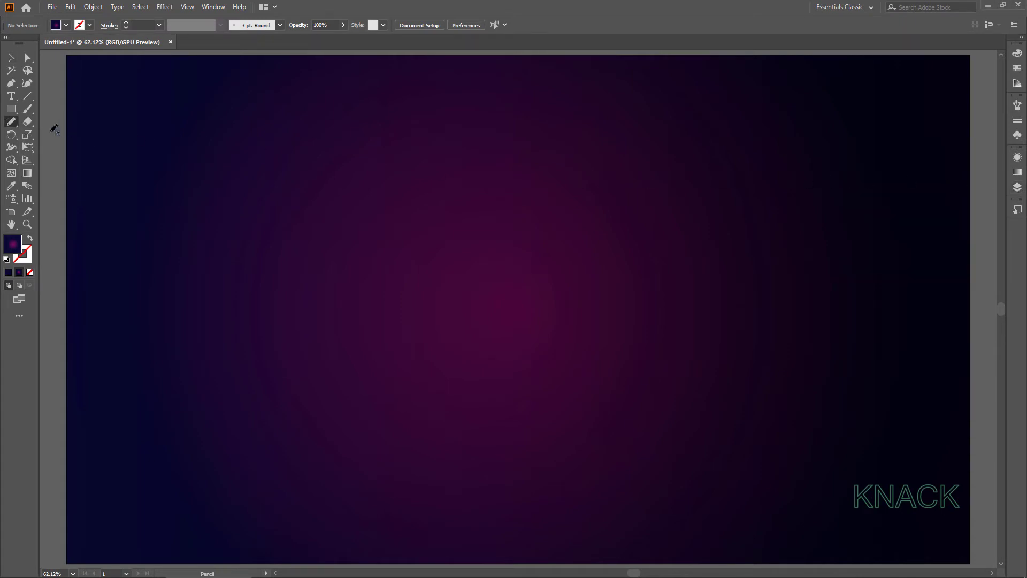
pyautogui.doubleClick(11, 122)
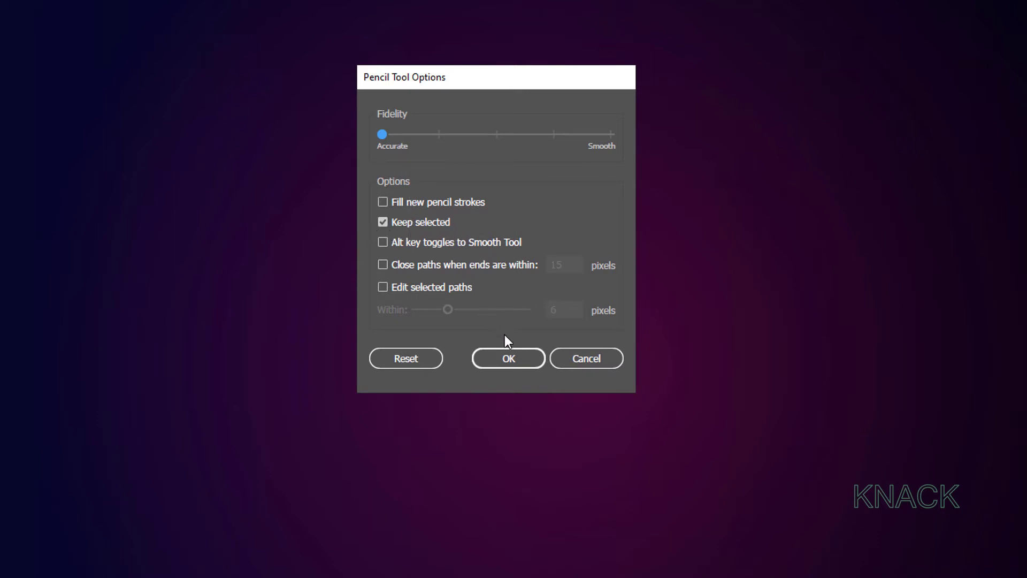
pyautogui.click(508, 358)
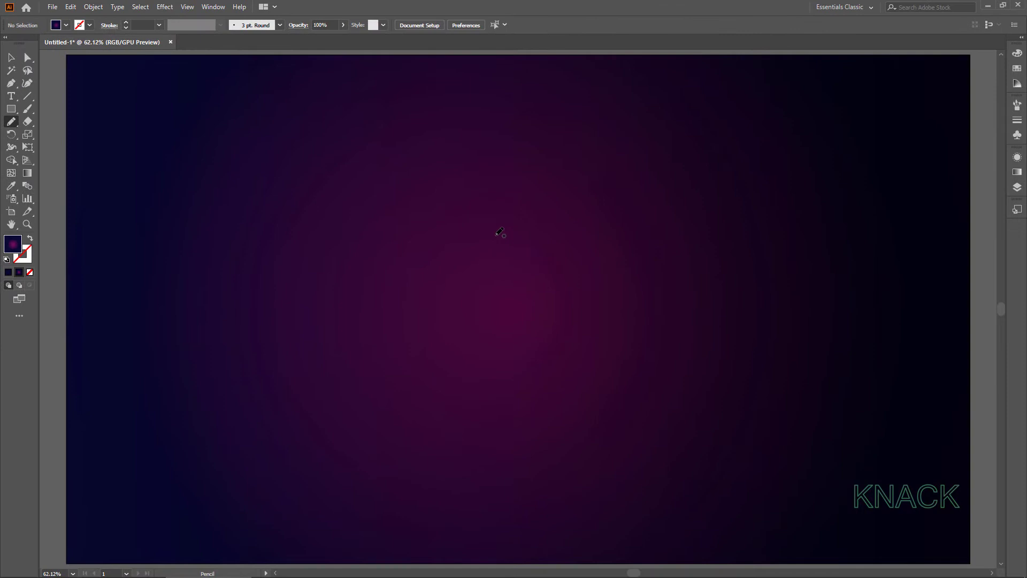
pyautogui.moveTo(509, 199)
pyautogui.mouseDown()
pyautogui.moveTo(577, 190)
pyautogui.moveTo(724, 223)
pyautogui.moveTo(811, 222)
pyautogui.mouseUp()
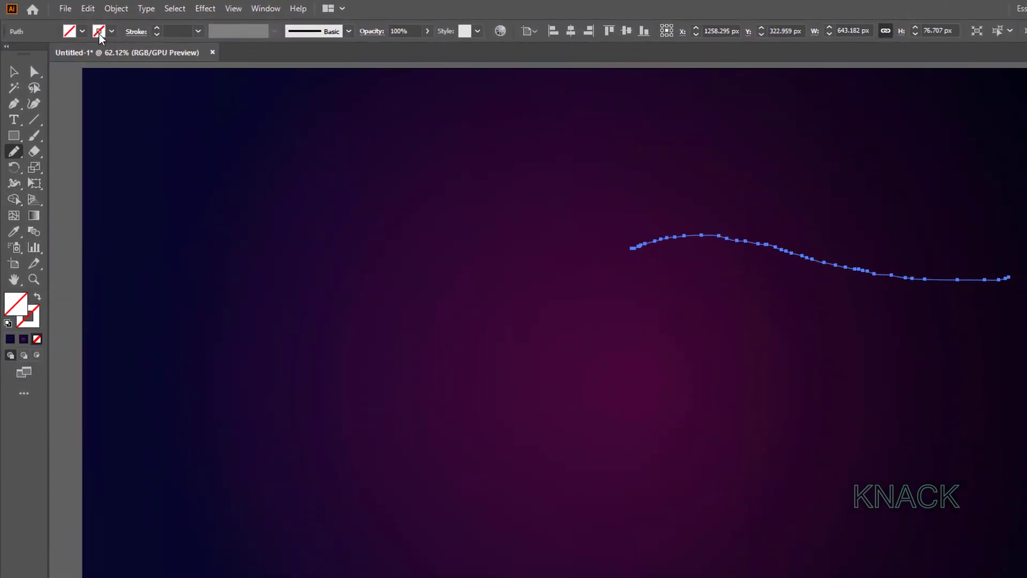
# Stroke the wavy line white at 5 pt with a tapered triangular width profile.
pyautogui.click(99, 32)
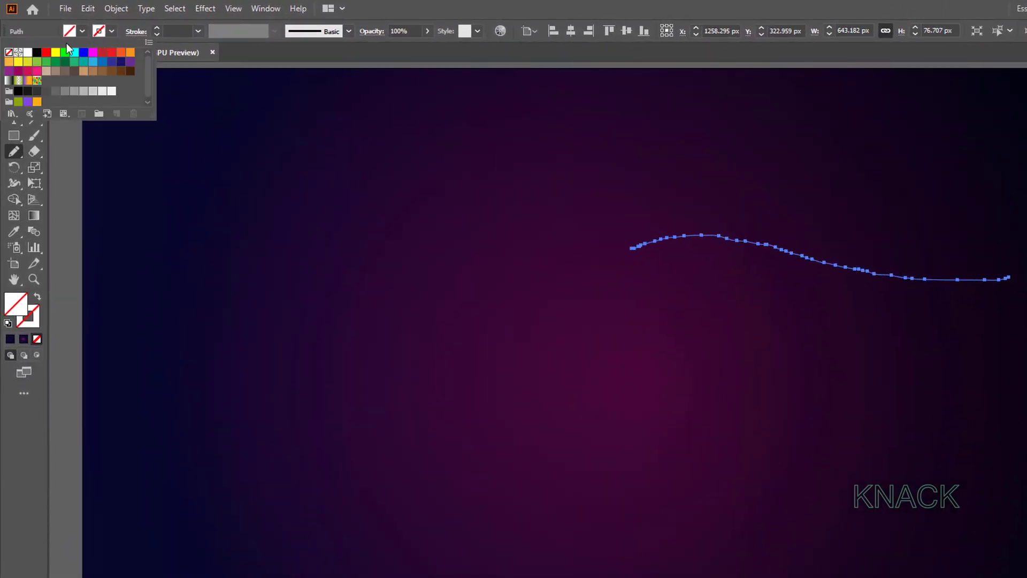
pyautogui.click(28, 53)
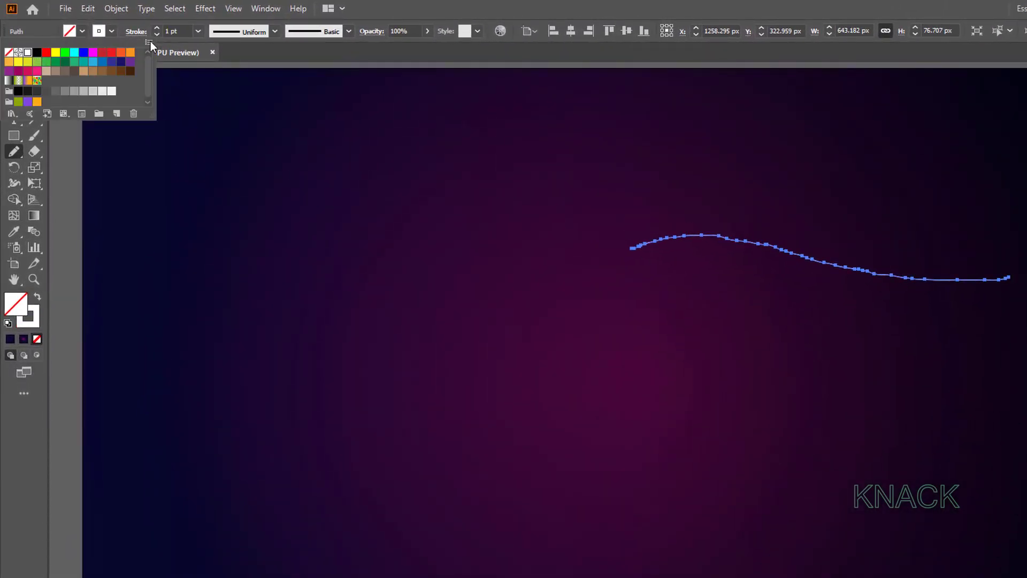
pyautogui.click(187, 32)
pyautogui.write('5')
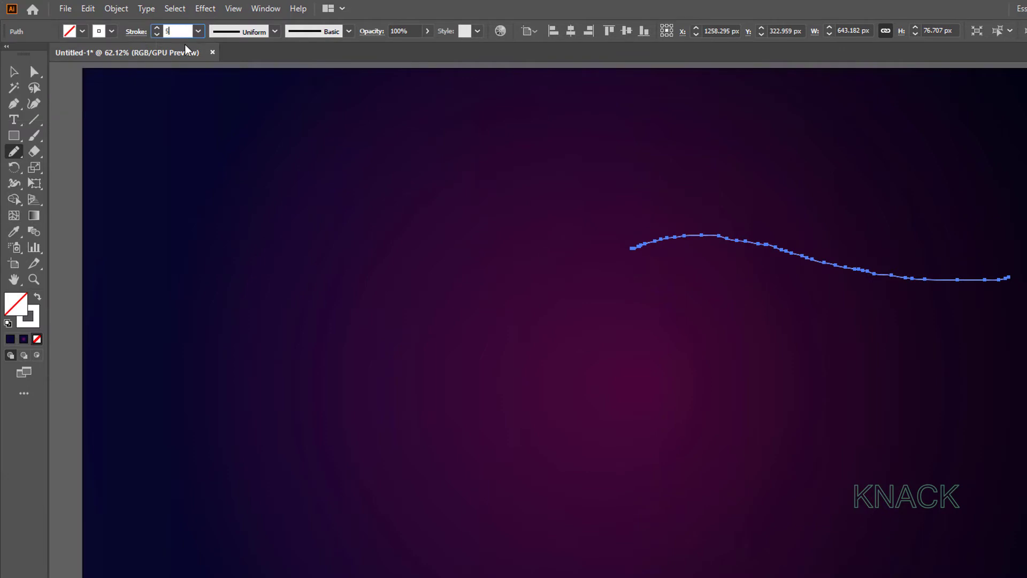
pyautogui.press('Return')
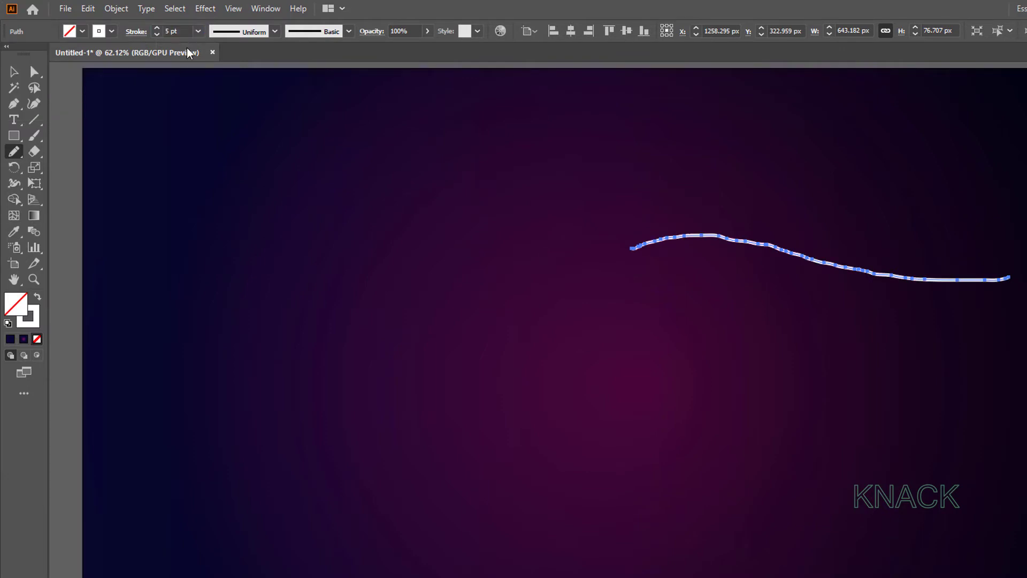
pyautogui.click(276, 33)
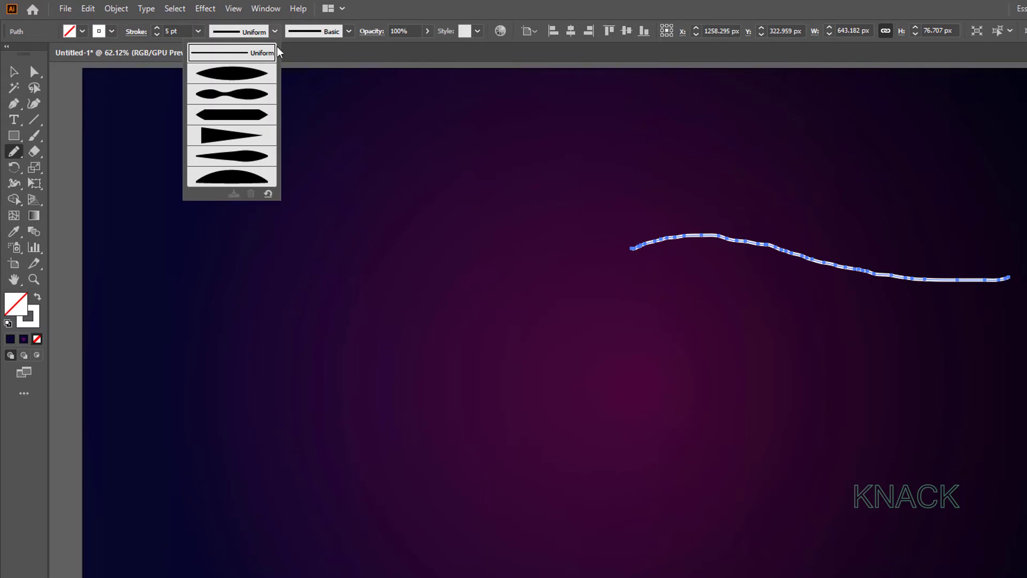
pyautogui.click(257, 136)
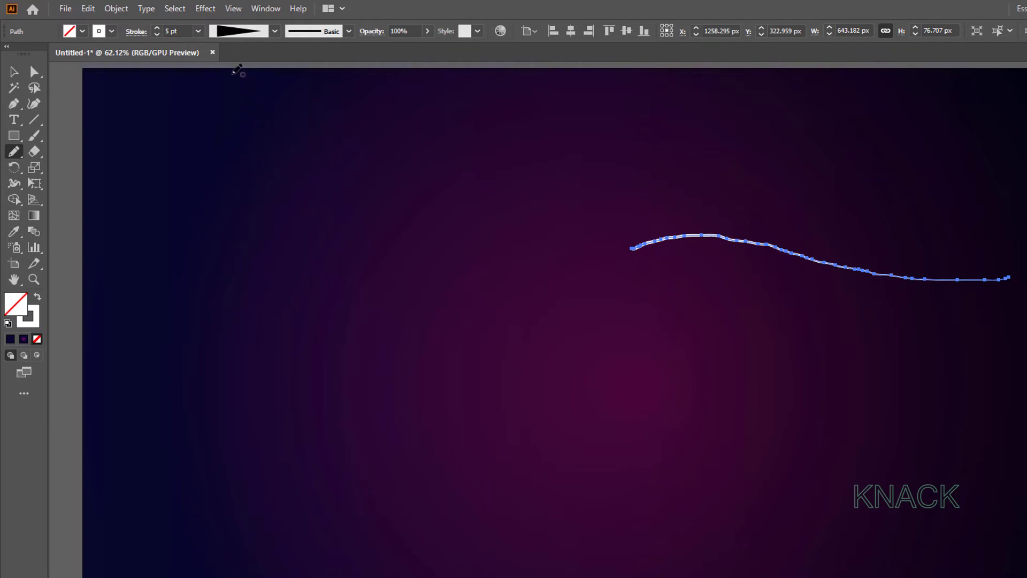
# Apply Roughen with 6 px absolute size, detail 3 per inch and smooth points.
pyautogui.click(207, 9)
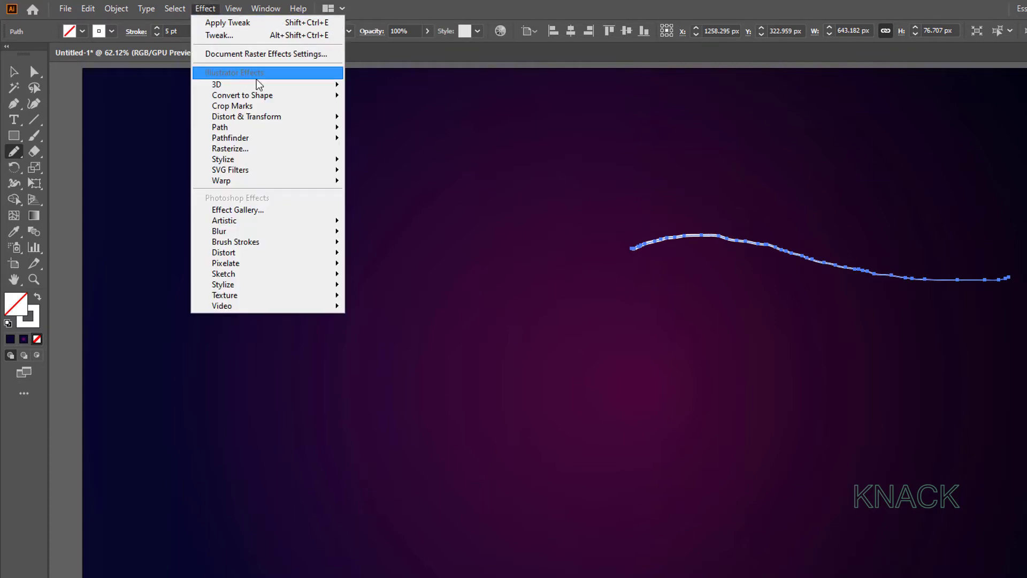
pyautogui.moveTo(300, 119)
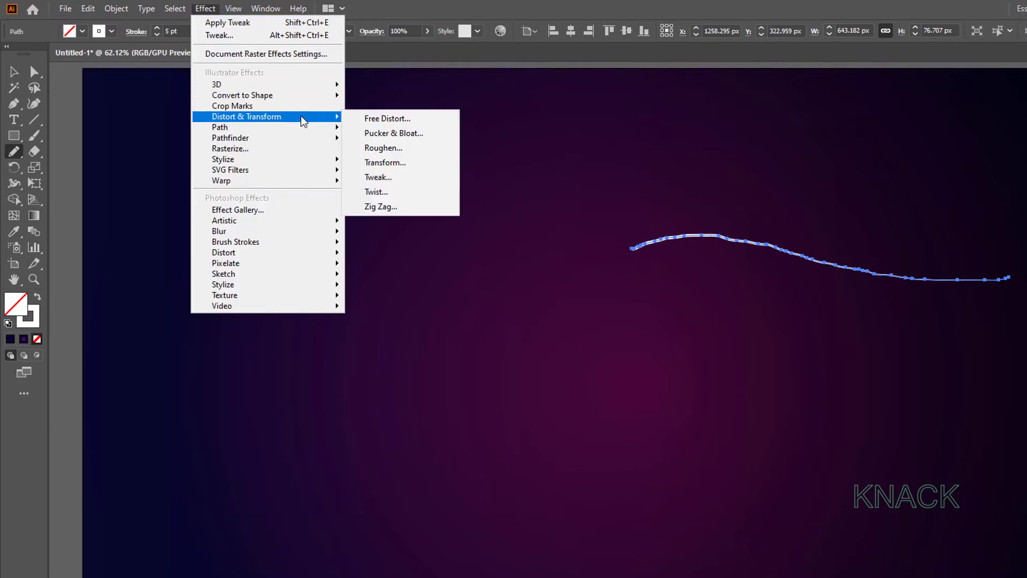
pyautogui.click(424, 148)
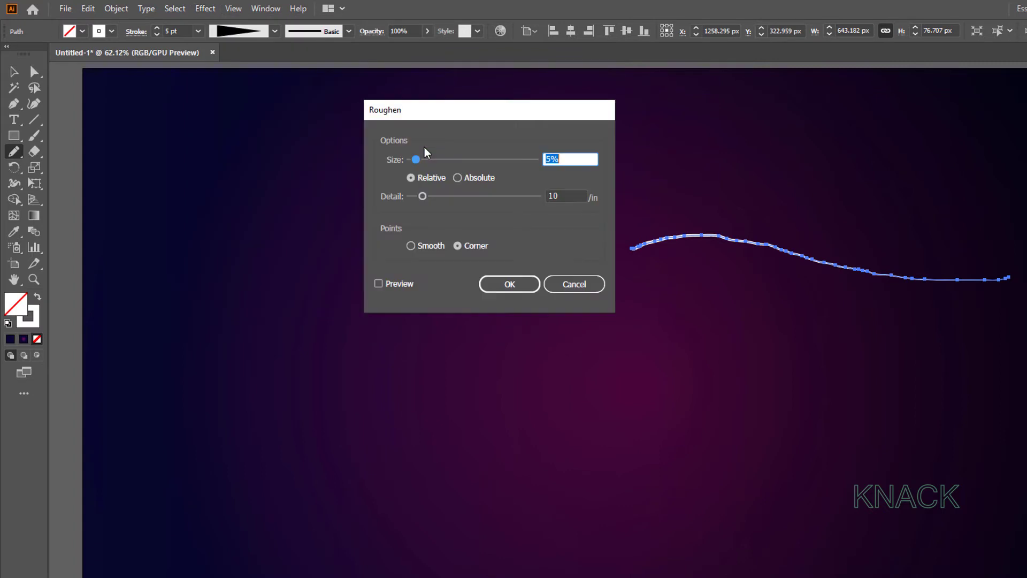
pyautogui.write('6')
pyautogui.click(474, 179)
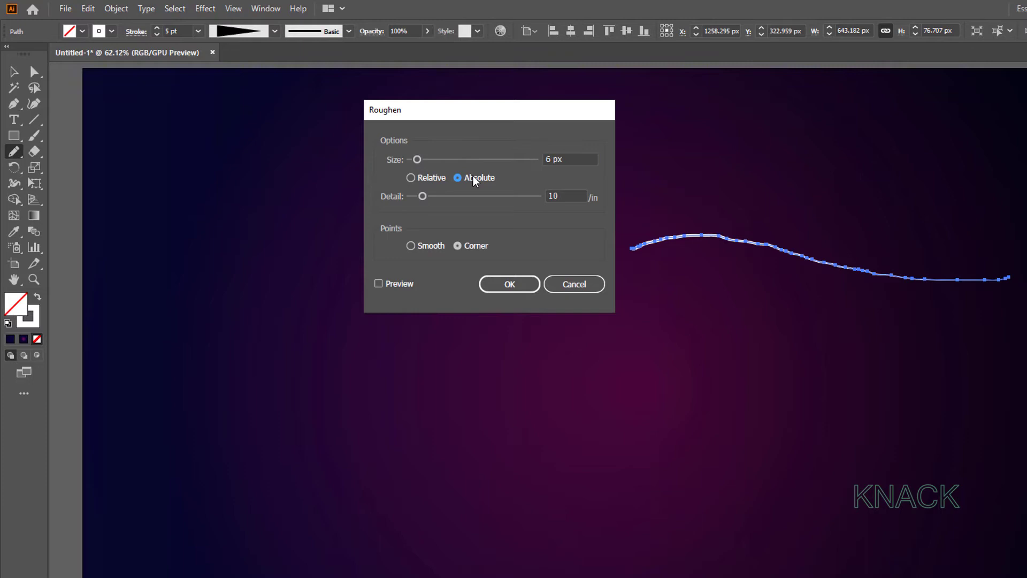
pyautogui.doubleClick(575, 196)
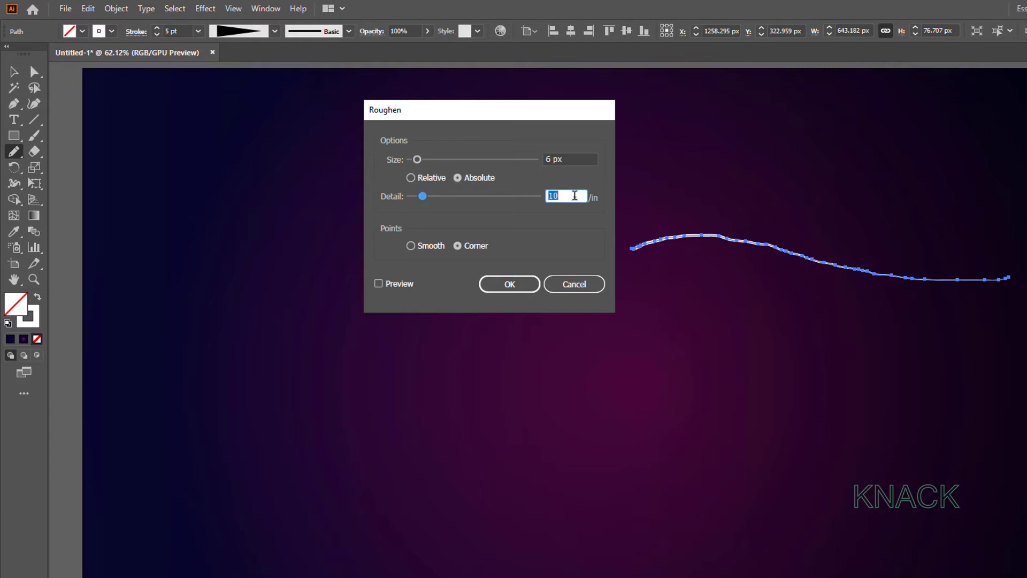
pyautogui.write('3')
pyautogui.click(426, 248)
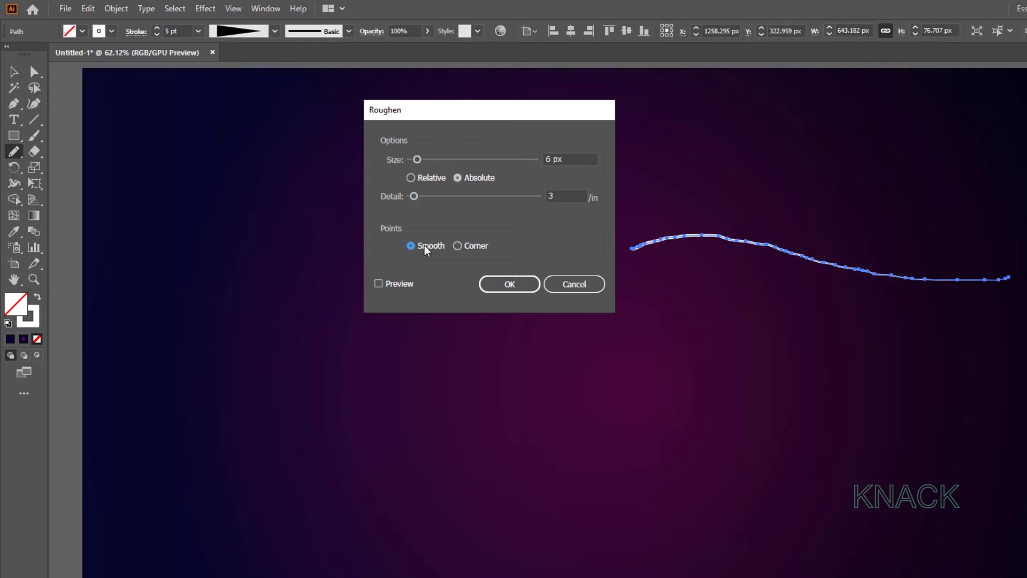
pyautogui.click(509, 284)
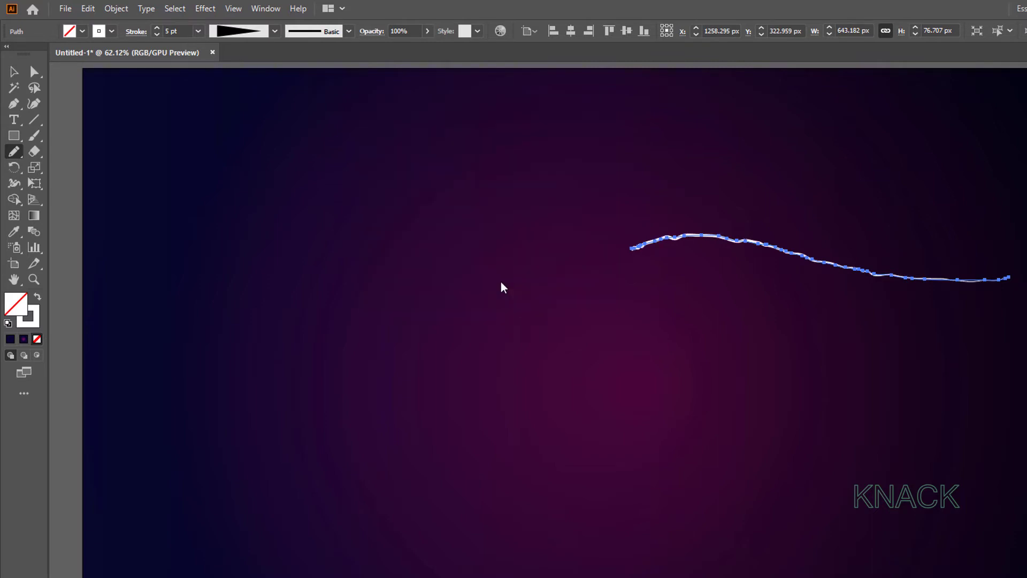
# Apply Tweak at 6 px horizontal, 5 px vertical absolute, affecting only 'In' control points.
pyautogui.click(214, 12)
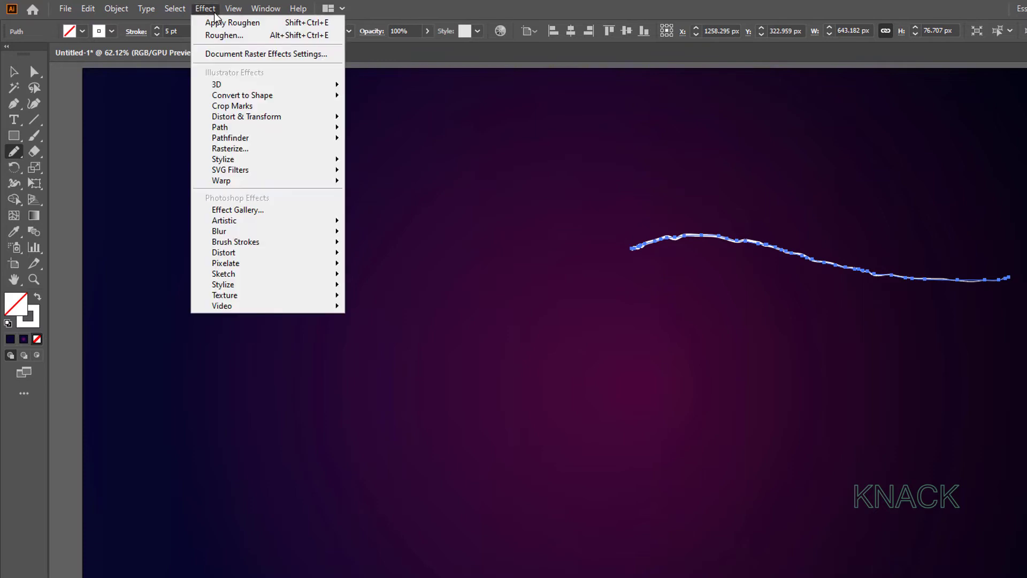
pyautogui.moveTo(307, 117)
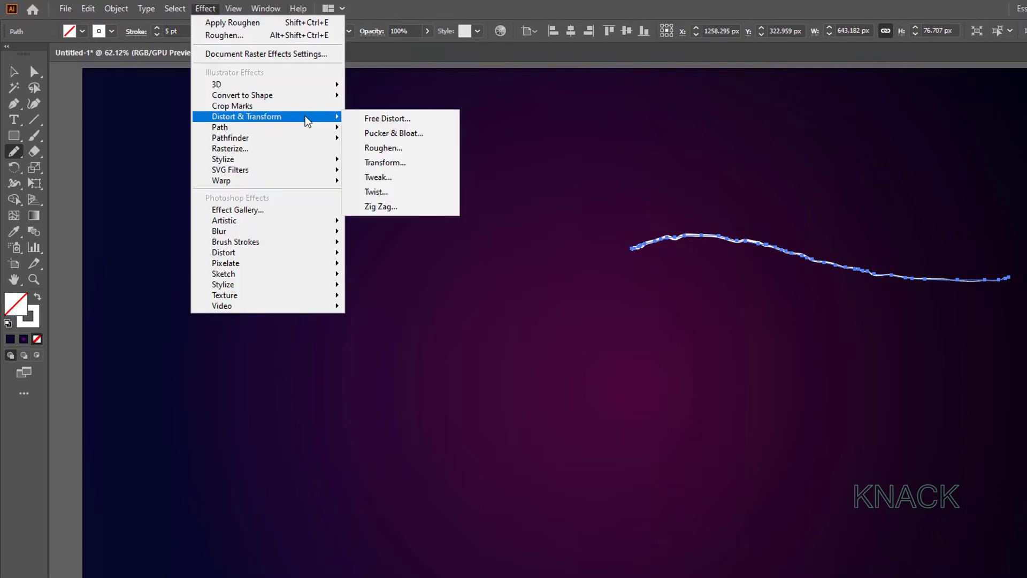
pyautogui.click(432, 177)
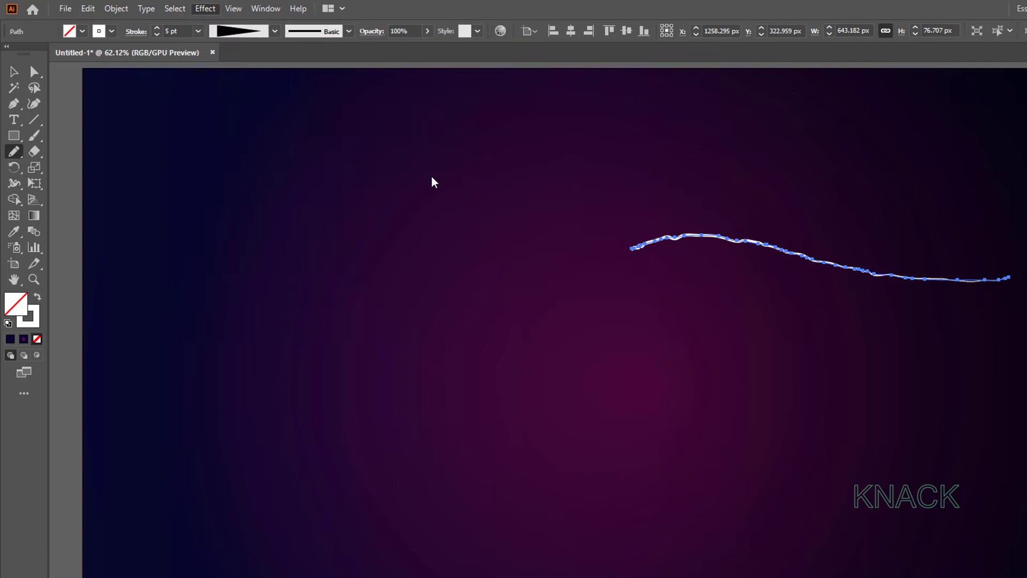
pyautogui.write('6')
pyautogui.press('Tab')
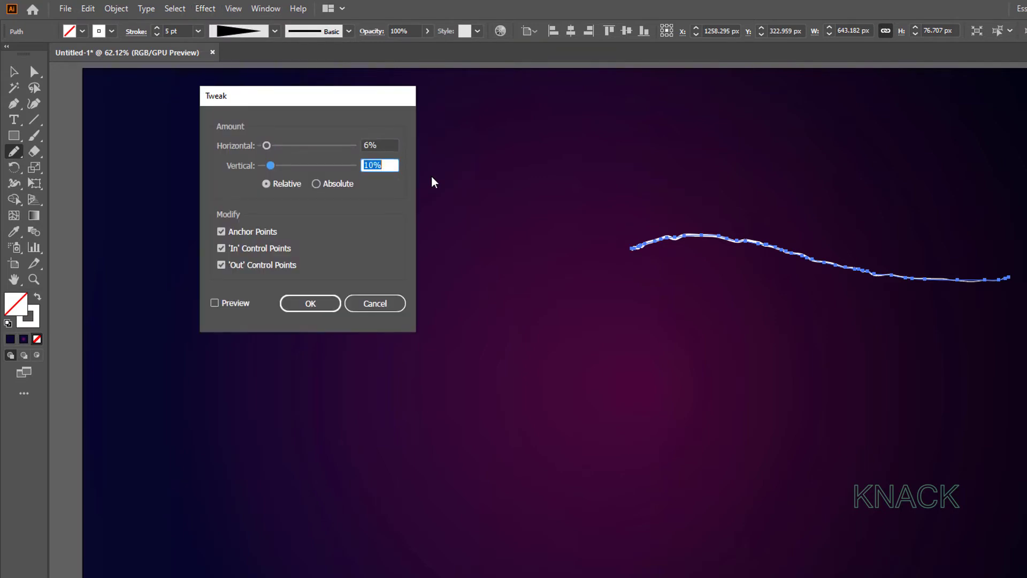
pyautogui.write('5')
pyautogui.click(316, 184)
pyautogui.click(222, 232)
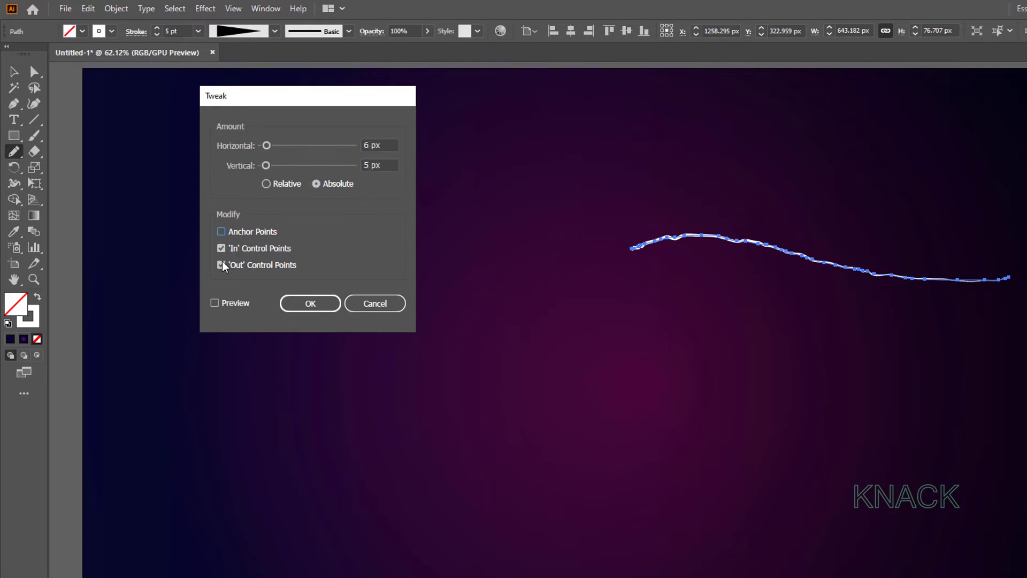
pyautogui.click(222, 264)
pyautogui.click(311, 303)
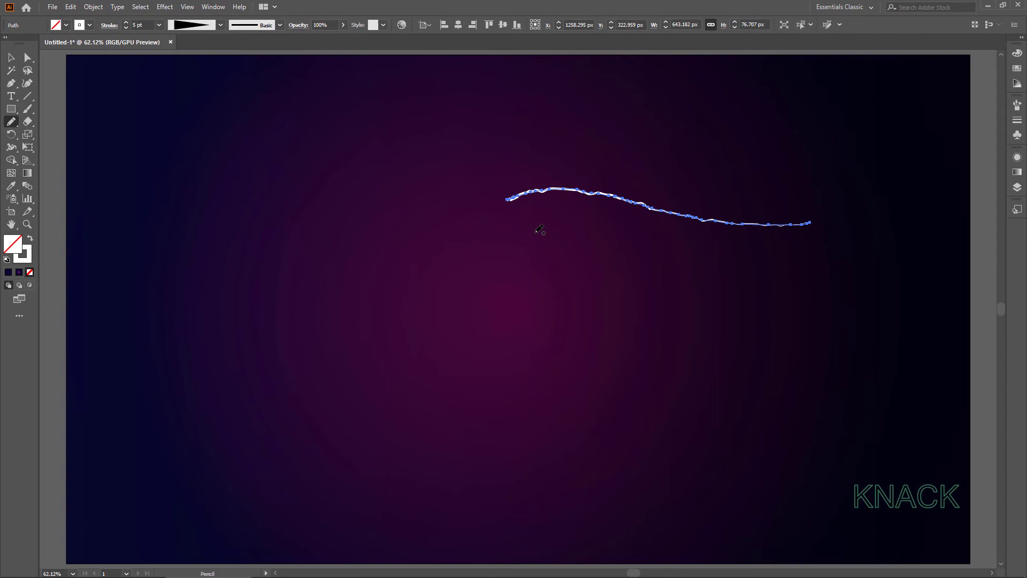
# Check the line with edges hidden, then save its look as graphic style 'FIRST STROKE'.
pyautogui.hotkey('ctrl', 'h')
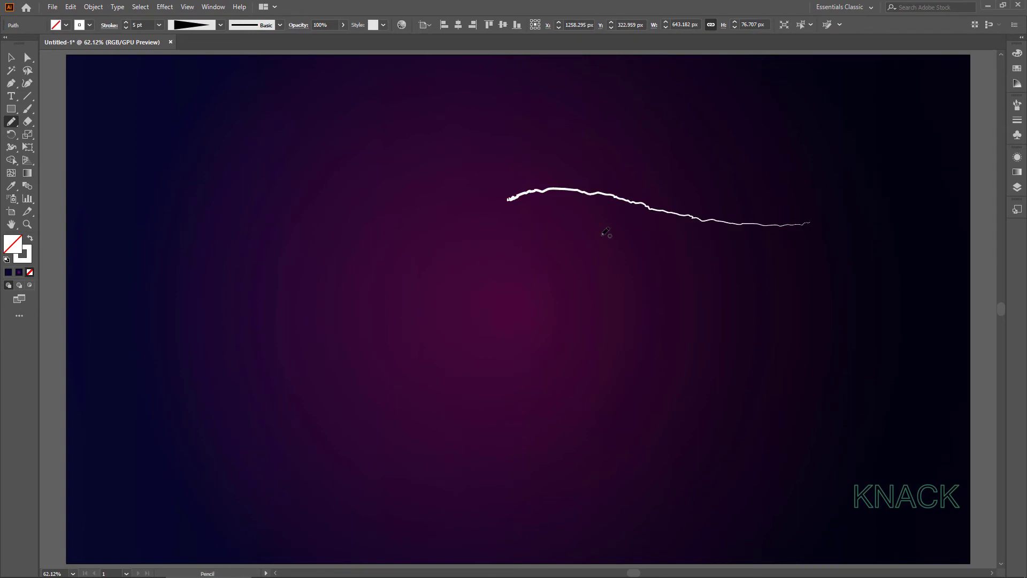
pyautogui.hotkey('ctrl', 'h')
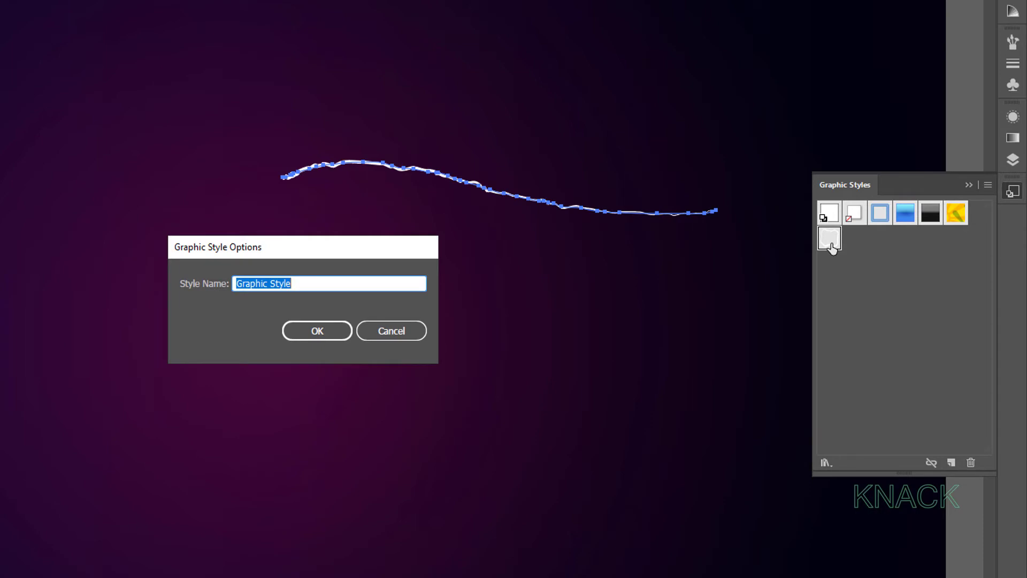
pyautogui.write('F')
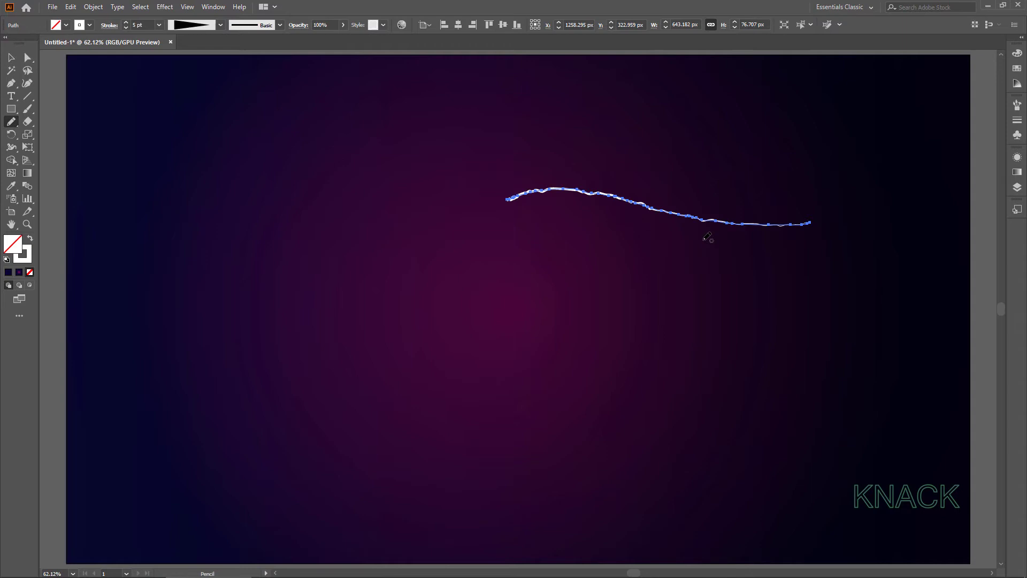
# Zoom in, pencil-draw a downward branch and an upper-right branch, then select both.
pyautogui.press('alt')
pyautogui.scroll(3, 705, 236)
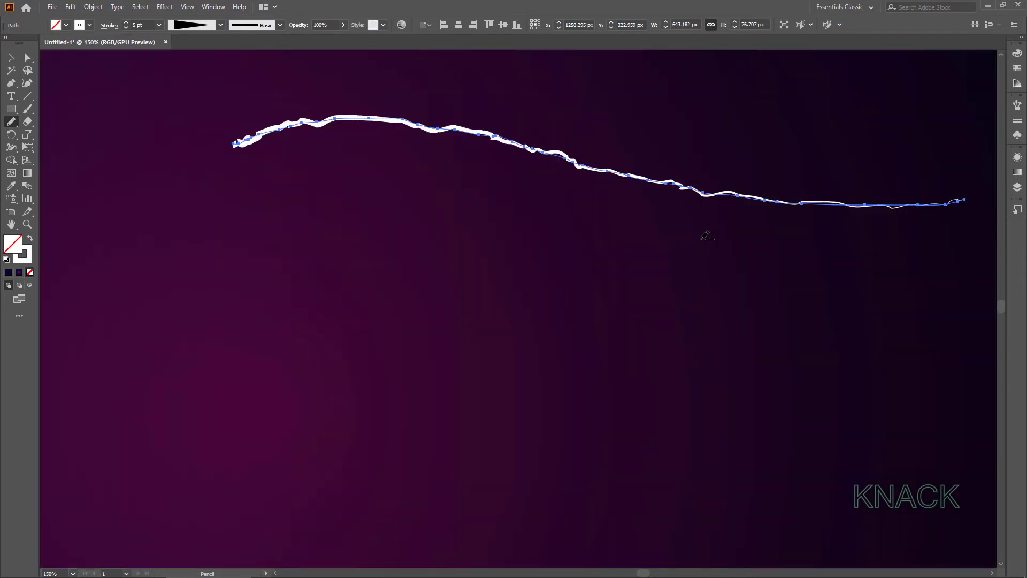
pyautogui.scroll(1, 705, 236)
pyautogui.scroll(6, 706, 236)
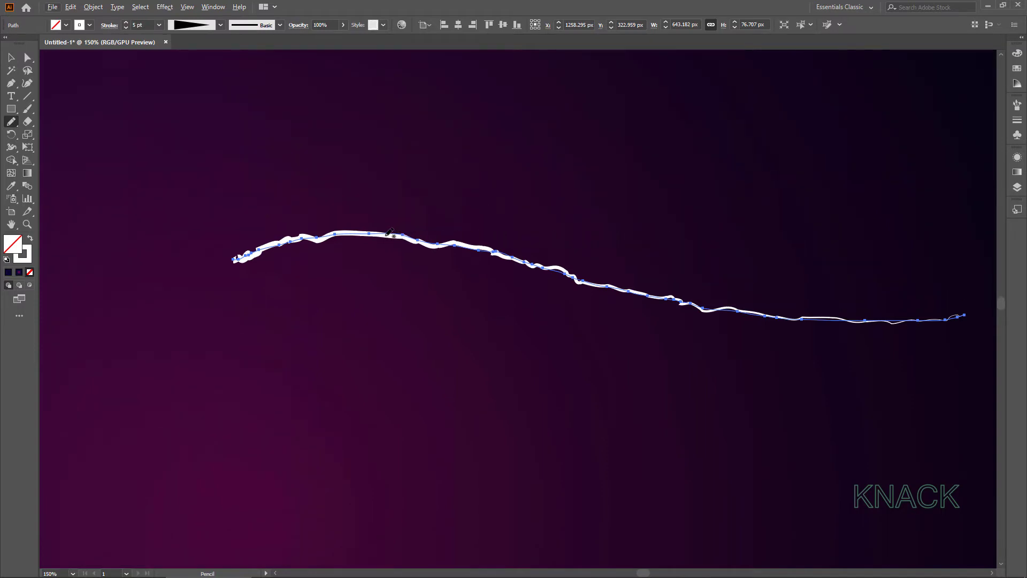
pyautogui.moveTo(387, 235)
pyautogui.mouseDown()
pyautogui.moveTo(433, 244)
pyautogui.moveTo(501, 289)
pyautogui.moveTo(608, 427)
pyautogui.mouseUp()
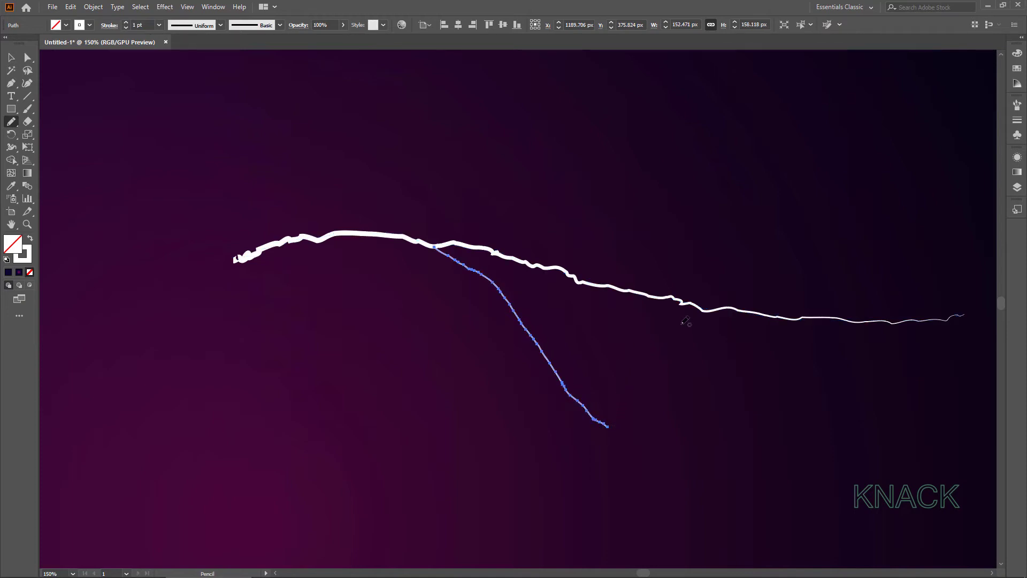
pyautogui.moveTo(695, 304); pyautogui.dragTo(911, 243)
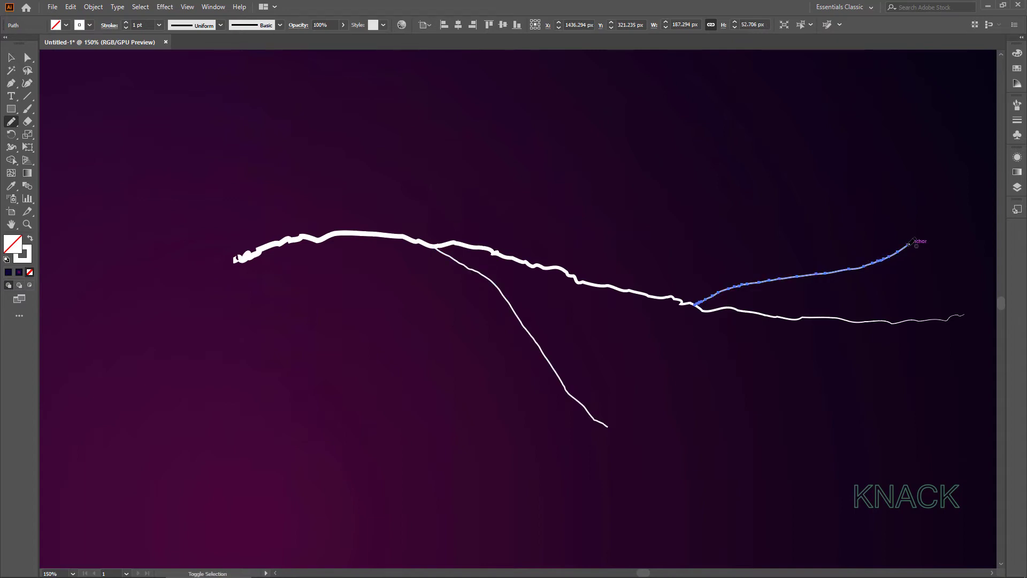
pyautogui.moveTo(480, 323); pyautogui.dragTo(598, 362)
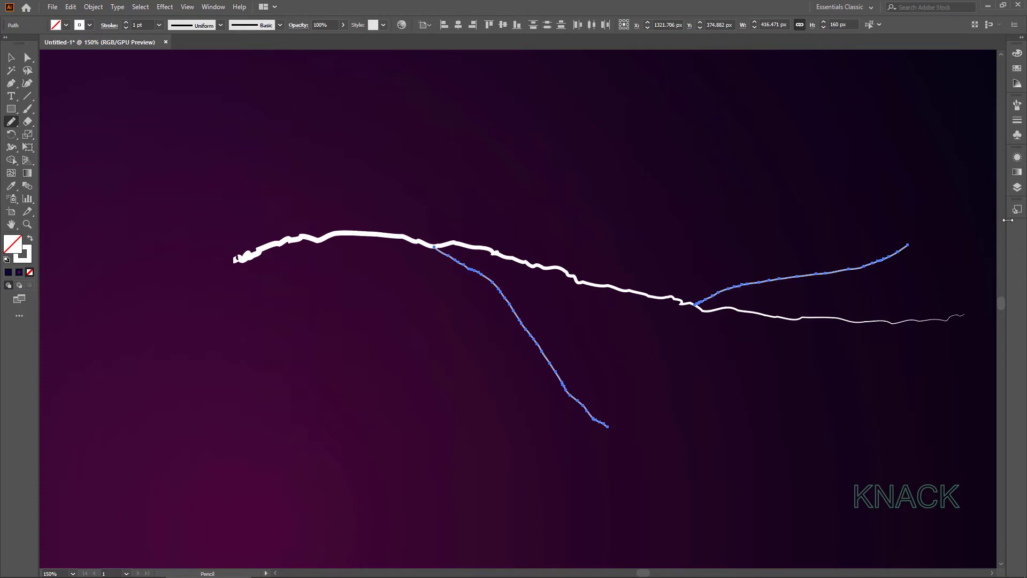
# Apply the saved FIRST STROKE graphic style to both branches.
pyautogui.click(1017, 209)
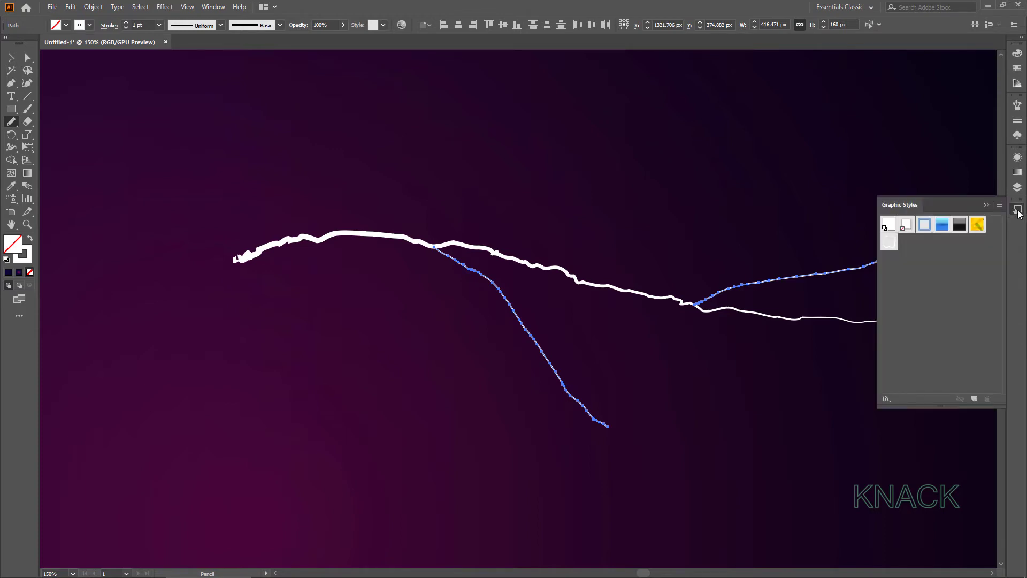
pyautogui.click(889, 244)
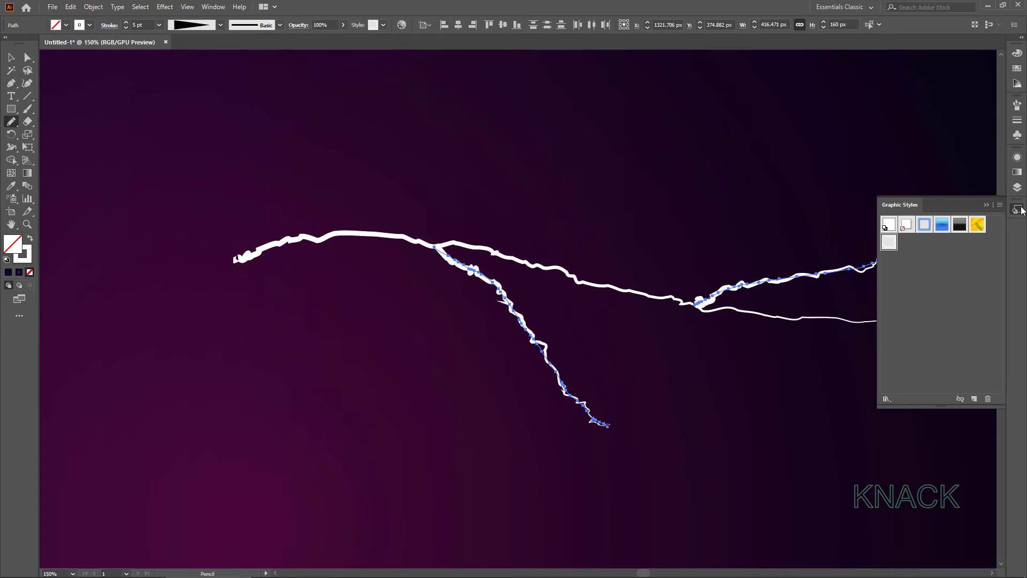
pyautogui.click(1021, 210)
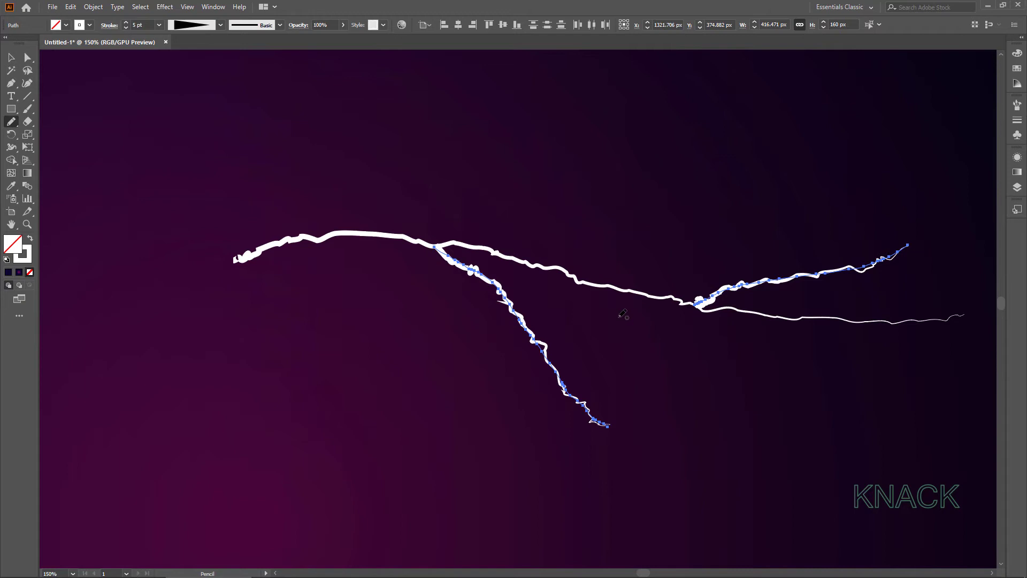
# Set the lower branch's stroke weight to 4 pt.
pyautogui.keyDown('ctrl'); pyautogui.click(527, 326); pyautogui.keyUp('ctrl')
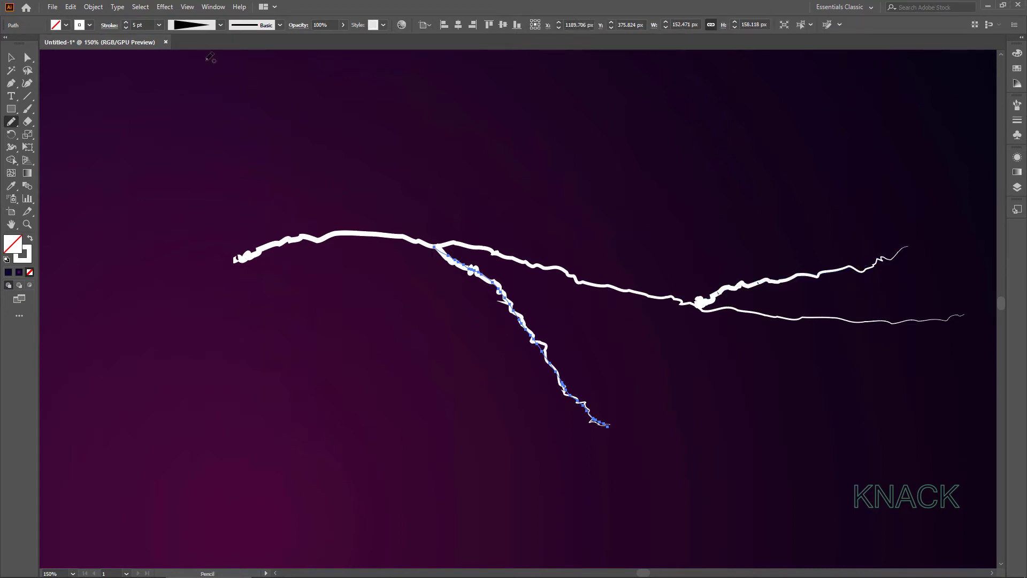
pyautogui.click(143, 25)
pyautogui.write('4')
pyautogui.press('Return')
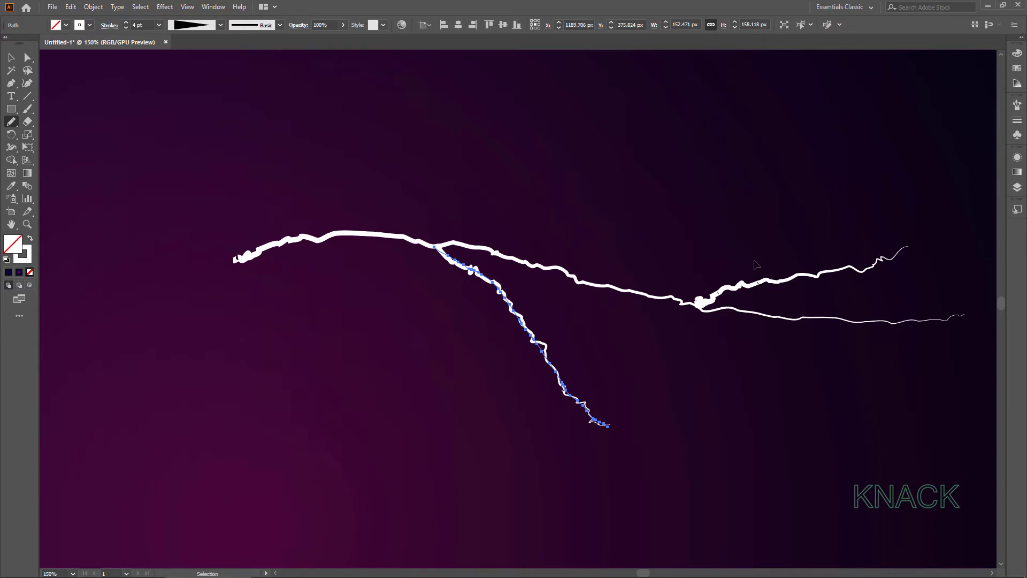
# Set the upper-right branch's stroke weight to 3 pt.
pyautogui.moveTo(754, 260); pyautogui.dragTo(803, 298)
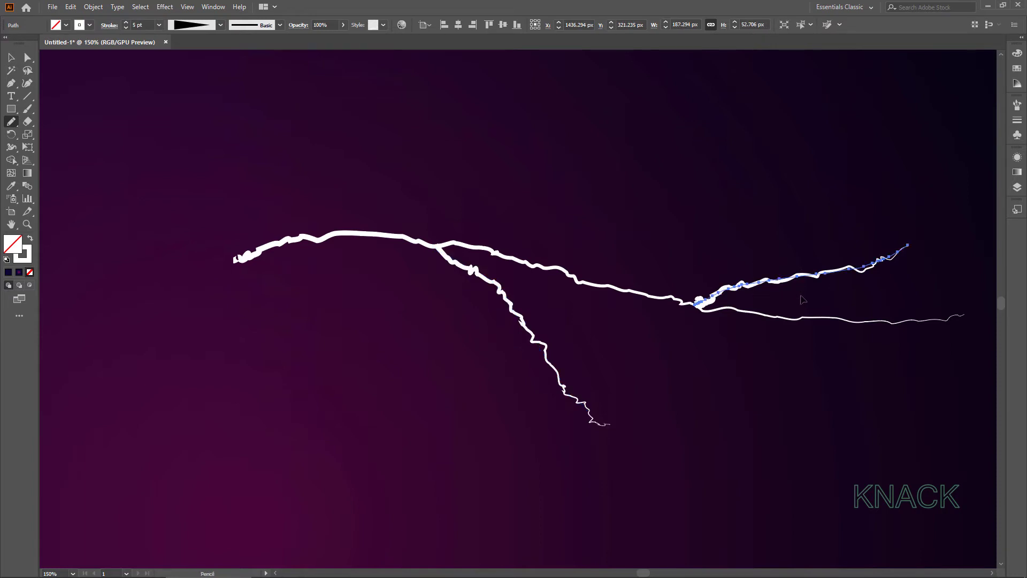
pyautogui.click(154, 25)
pyautogui.doubleClick(154, 24)
pyautogui.write('3')
pyautogui.press('Return')
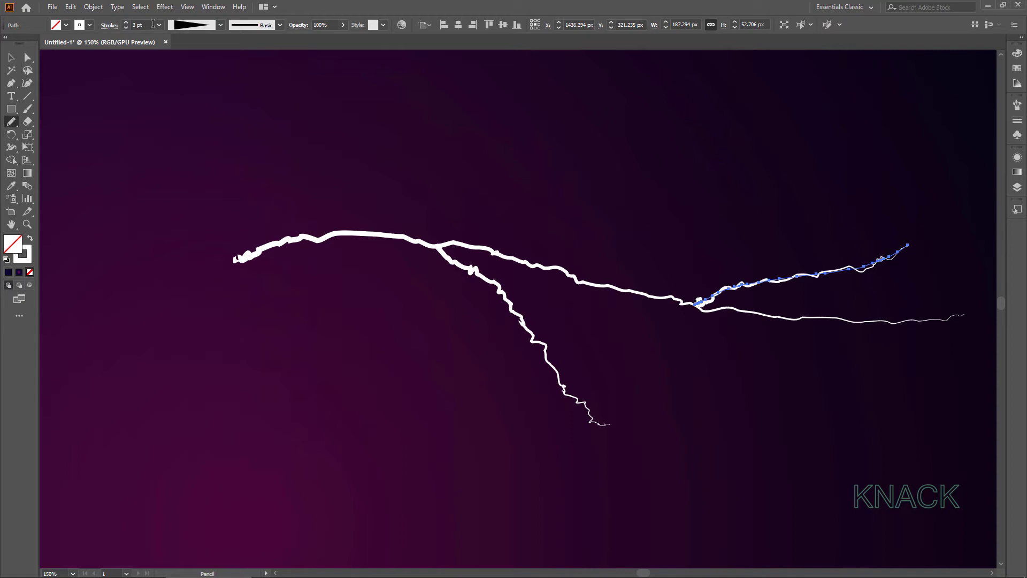
# Marquee-select the main lightning stroke and both branches and group them.
pyautogui.click(9, 58)
pyautogui.moveTo(170, 147)
pyautogui.mouseDown()
pyautogui.moveTo(523, 337)
pyautogui.moveTo(912, 457)
pyautogui.mouseUp()
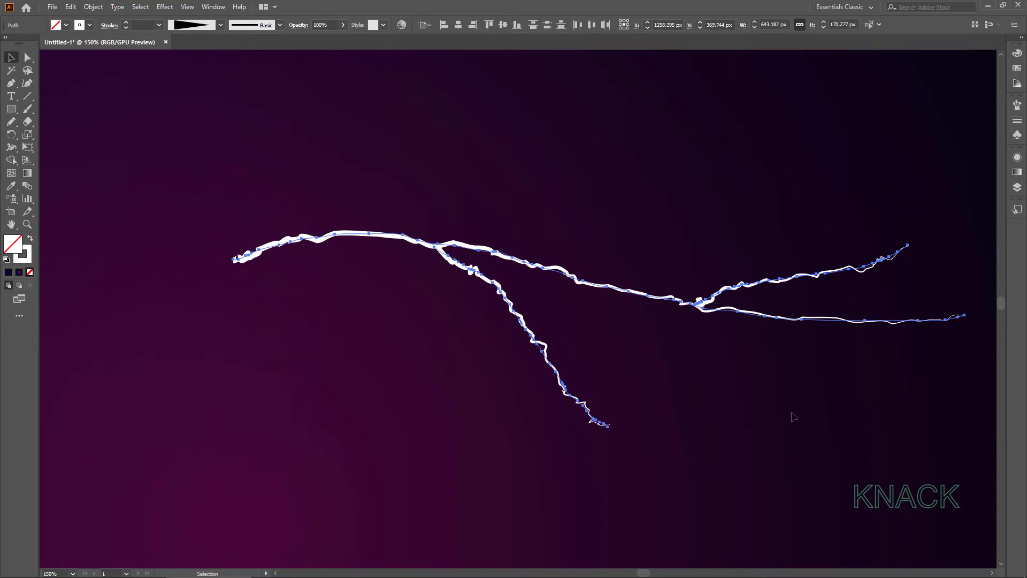
pyautogui.click(96, 7)
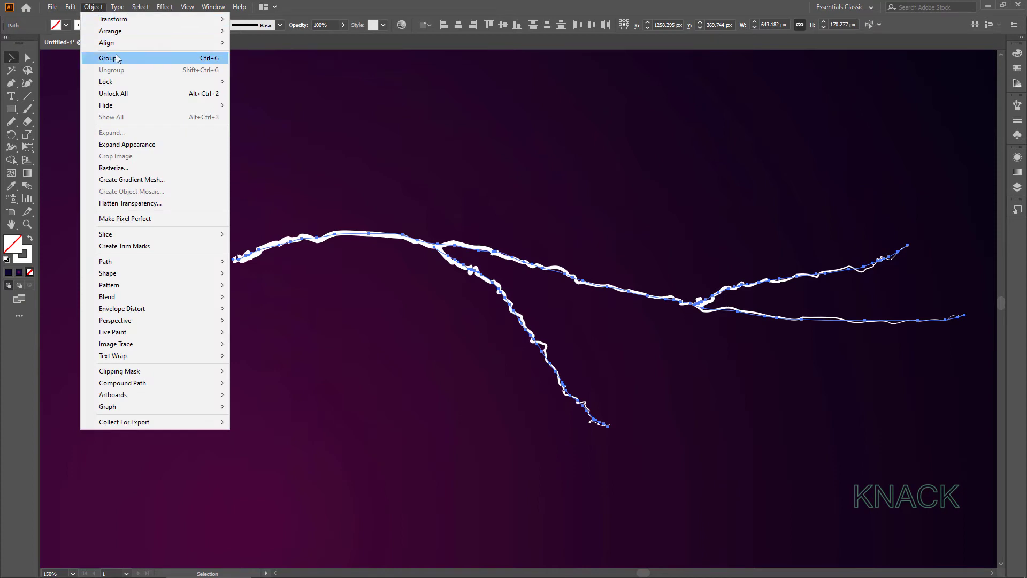
pyautogui.click(135, 63)
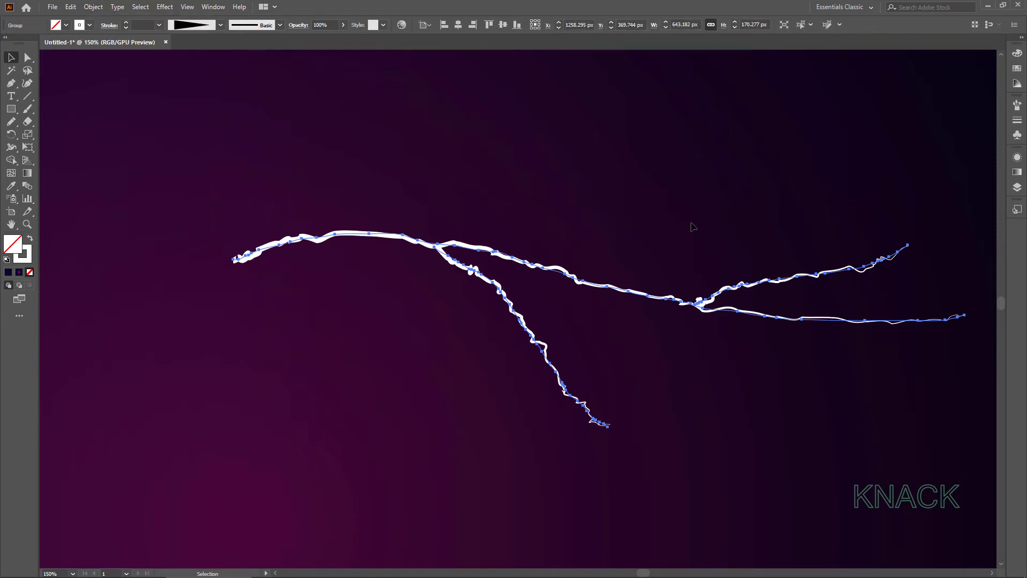
# Rename the new group to 'FIRST STRIKES' in the Layers panel.
pyautogui.click(1017, 188)
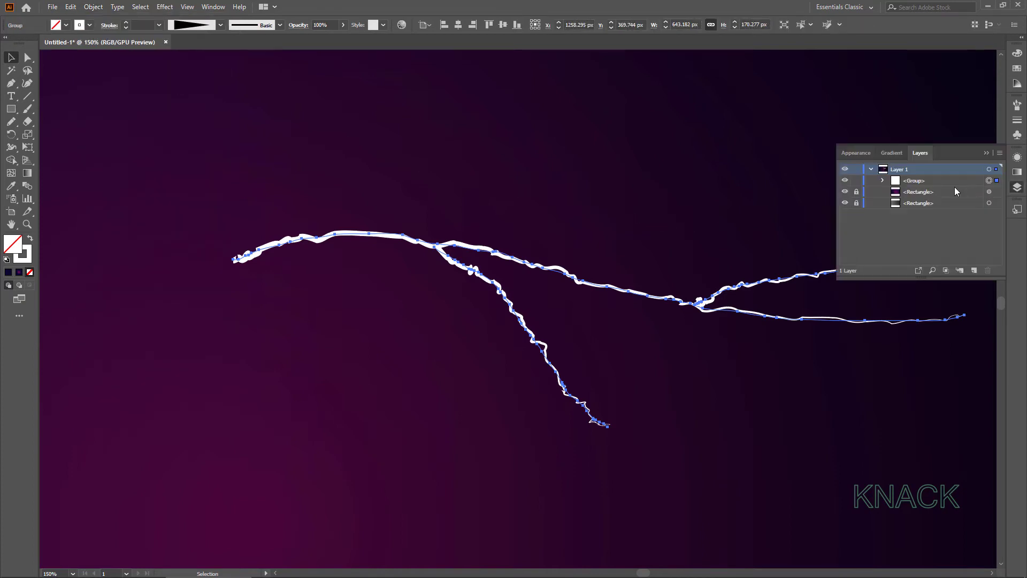
pyautogui.doubleClick(926, 183)
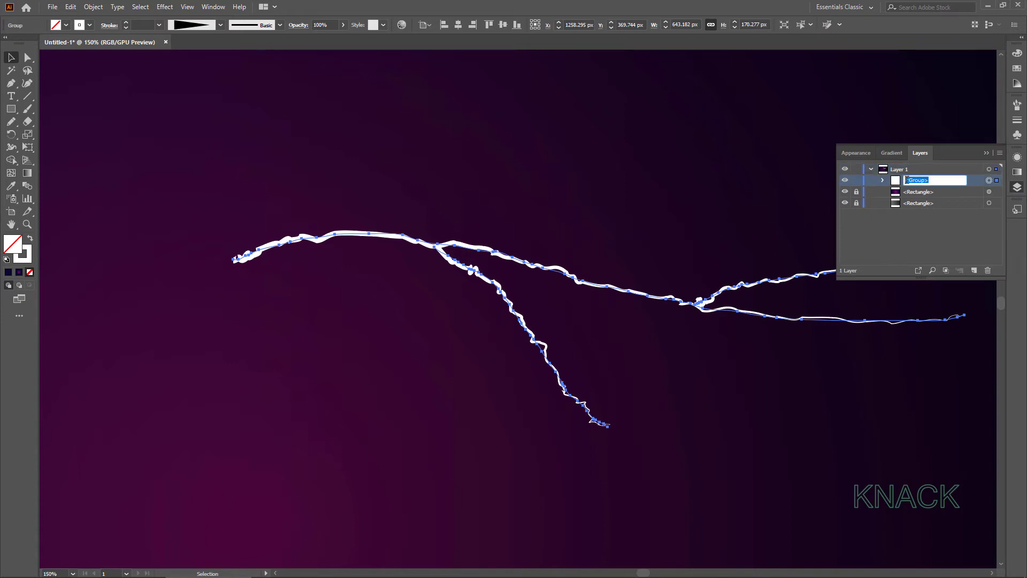
pyautogui.write('FIRST STRIKES')
pyautogui.press('Return')
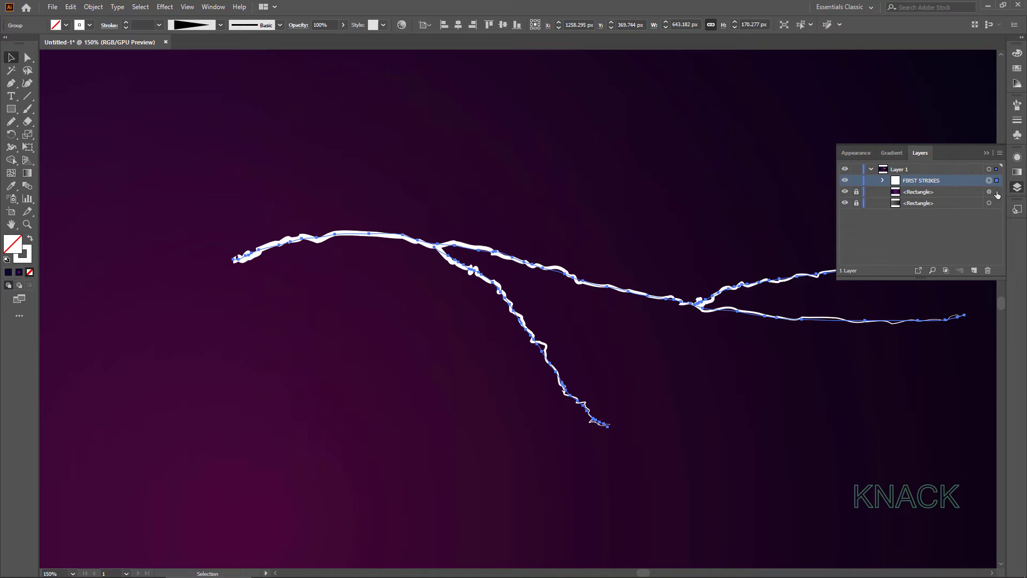
pyautogui.click(1018, 187)
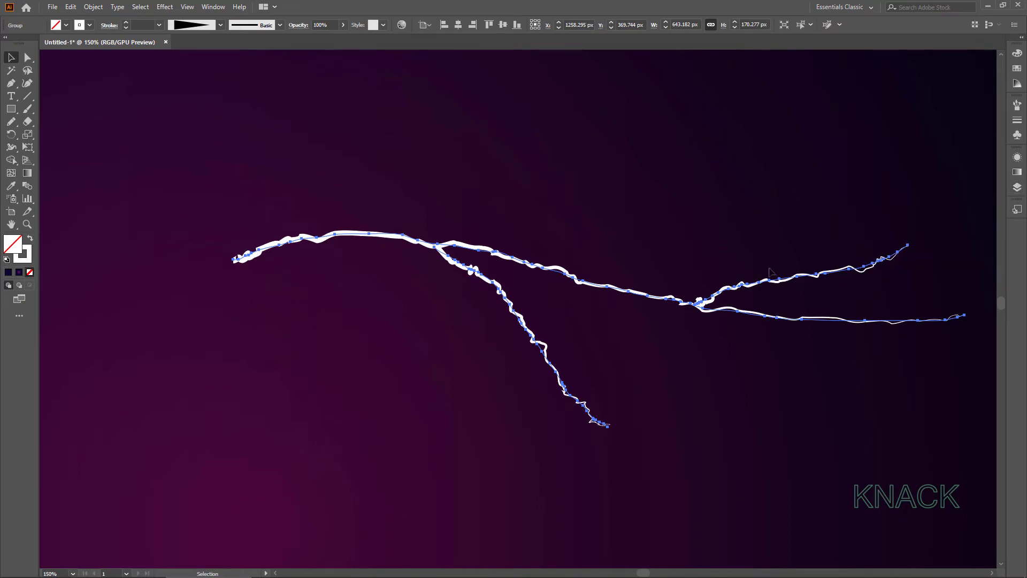
pyautogui.click(167, 8)
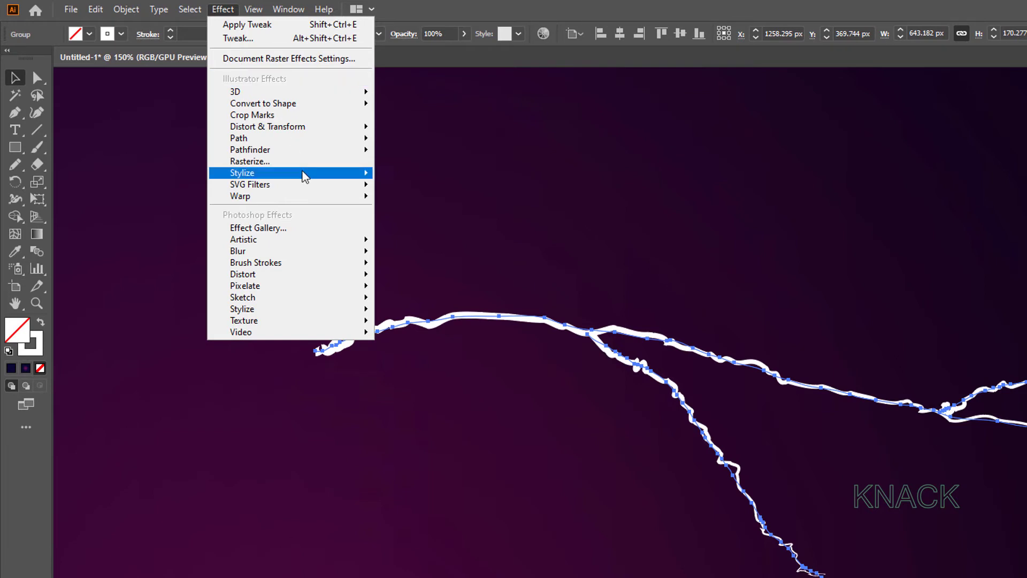
# Add an Outer Glow in Normal mode with colour H 299, S 79, B 89.
pyautogui.moveTo(309, 178)
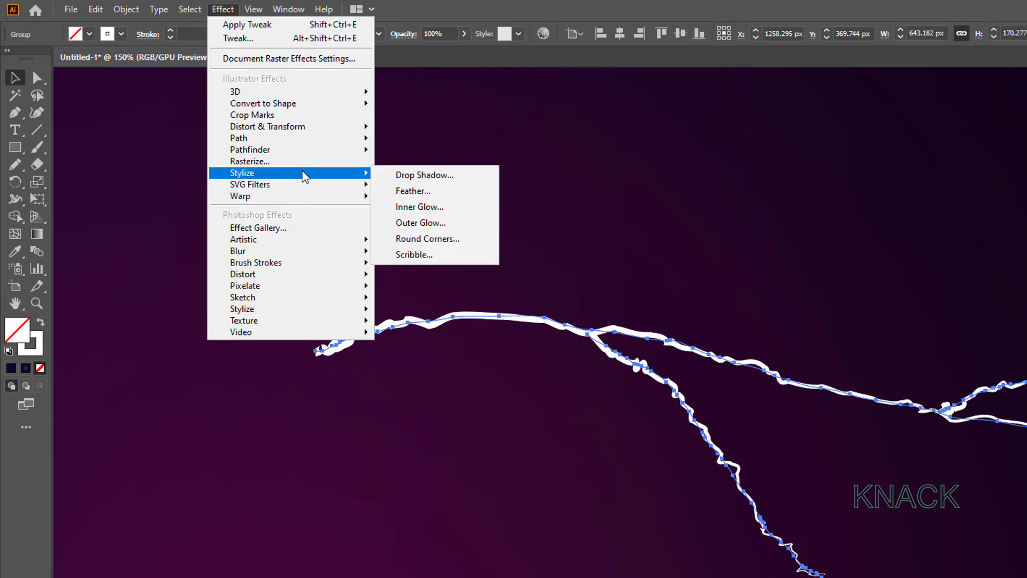
pyautogui.click(471, 225)
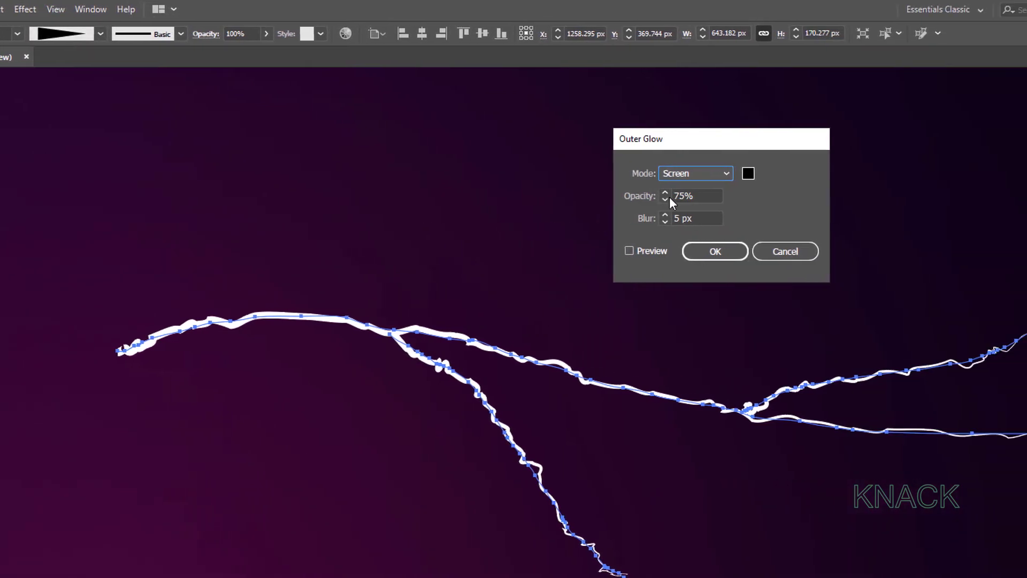
pyautogui.click(710, 175)
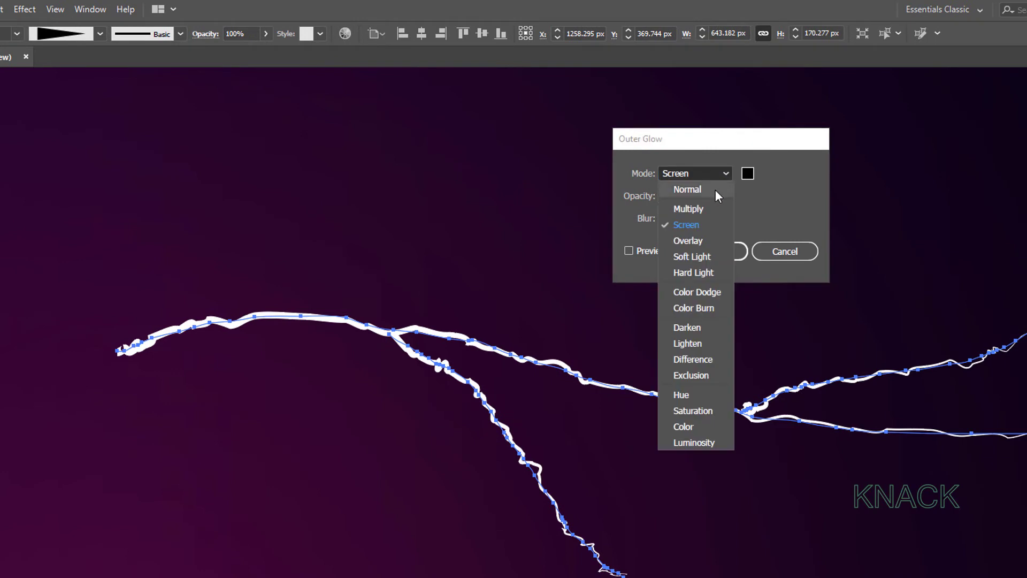
pyautogui.click(715, 189)
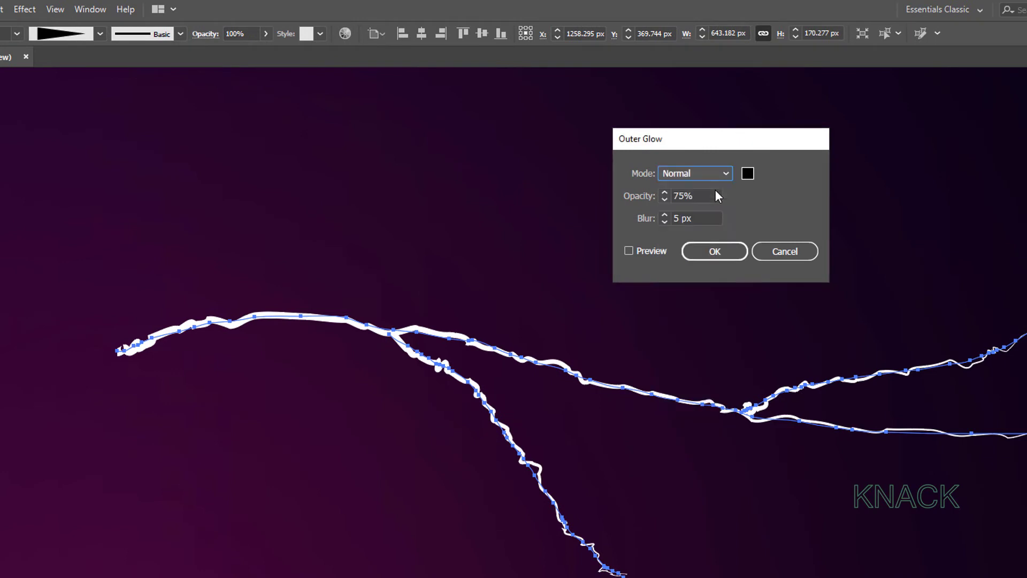
pyautogui.click(748, 175)
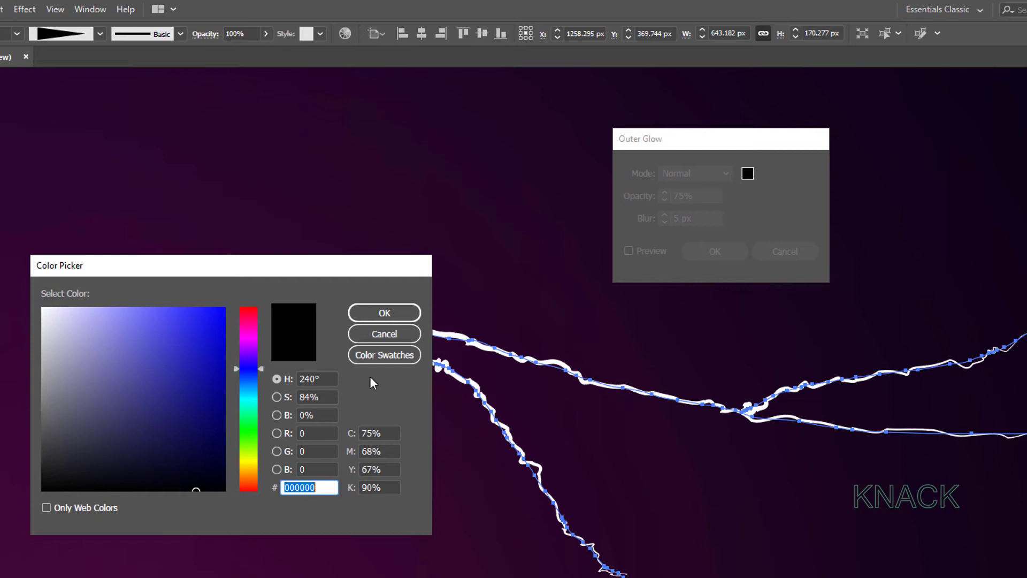
pyautogui.click(332, 378)
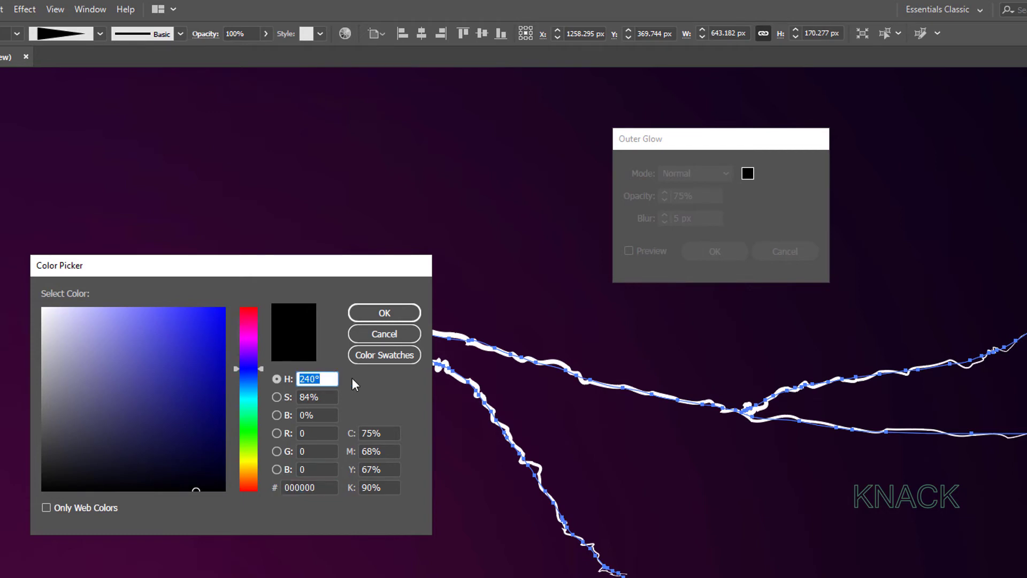
pyautogui.write('299')
pyautogui.press('Tab')
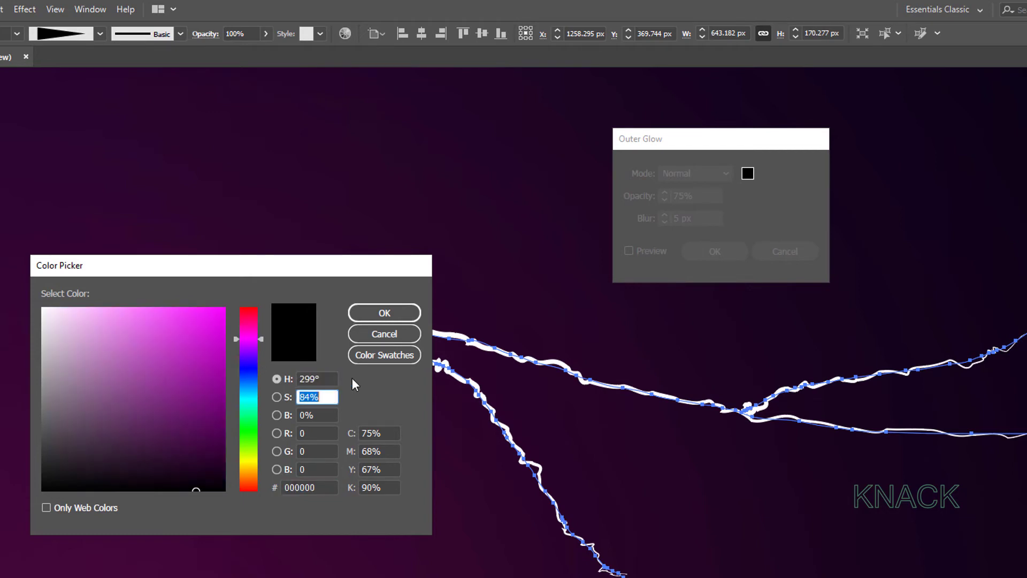
pyautogui.write('79')
pyautogui.press('Tab')
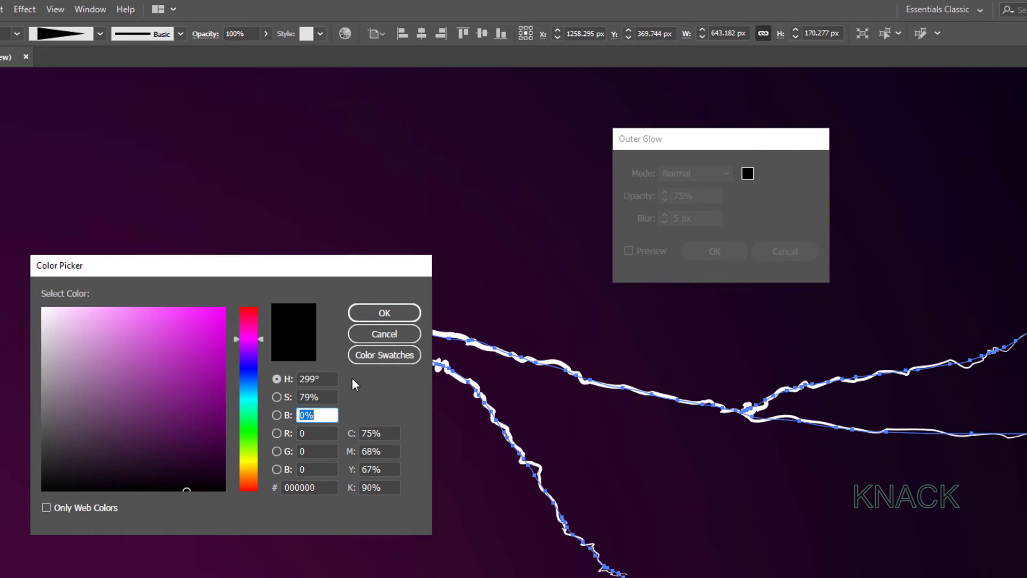
pyautogui.write('89')
pyautogui.press('Return')
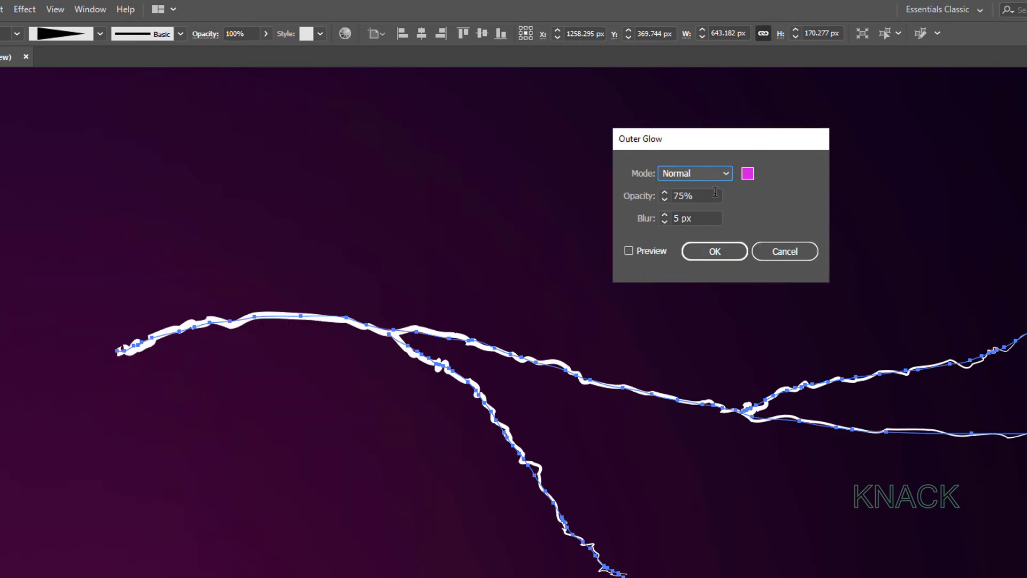
# Set the glow's opacity to 100% and blur to 4 px, then apply it.
pyautogui.press('Tab')
pyautogui.write('100')
pyautogui.press('Tab')
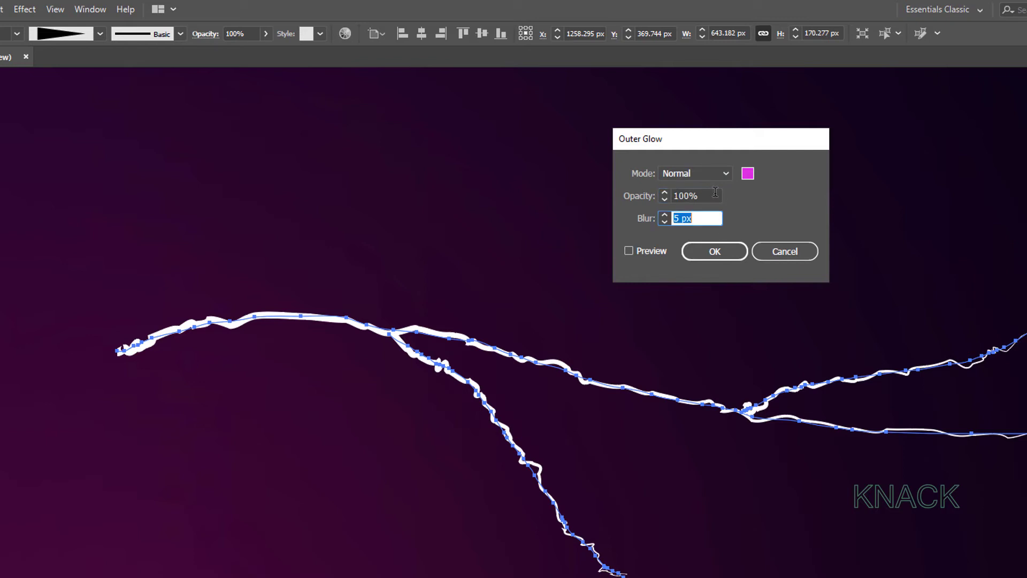
pyautogui.write('4')
pyautogui.press('Return')
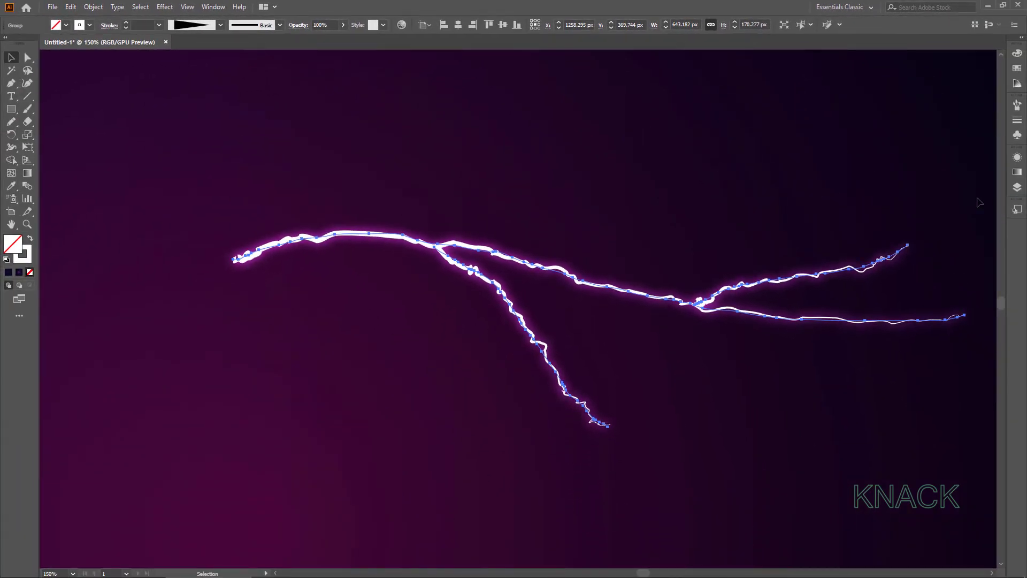
# Lock the FIRST STRIKES group in the Layers panel.
pyautogui.click(1017, 186)
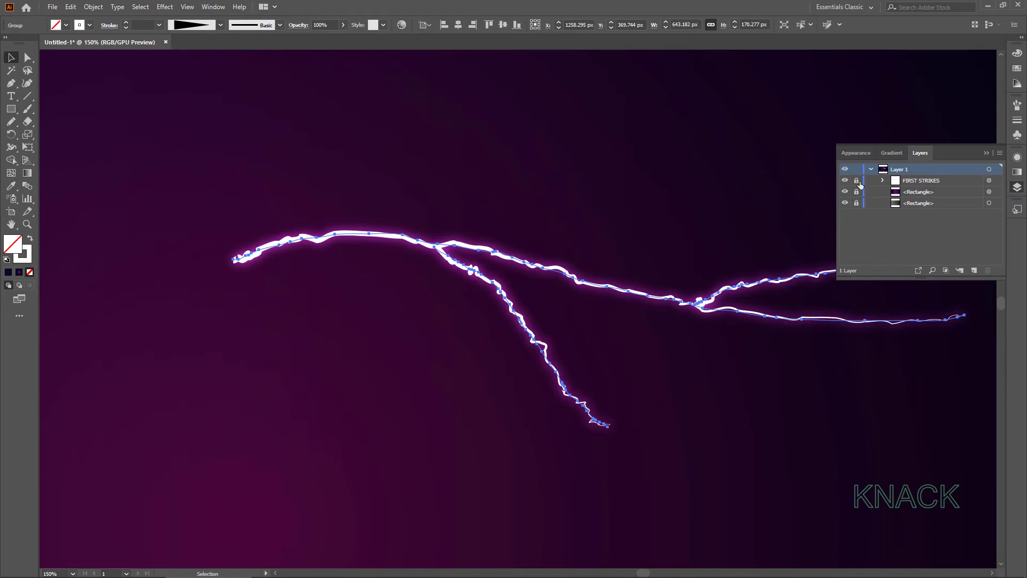
pyautogui.click(858, 182)
pyautogui.click(1017, 187)
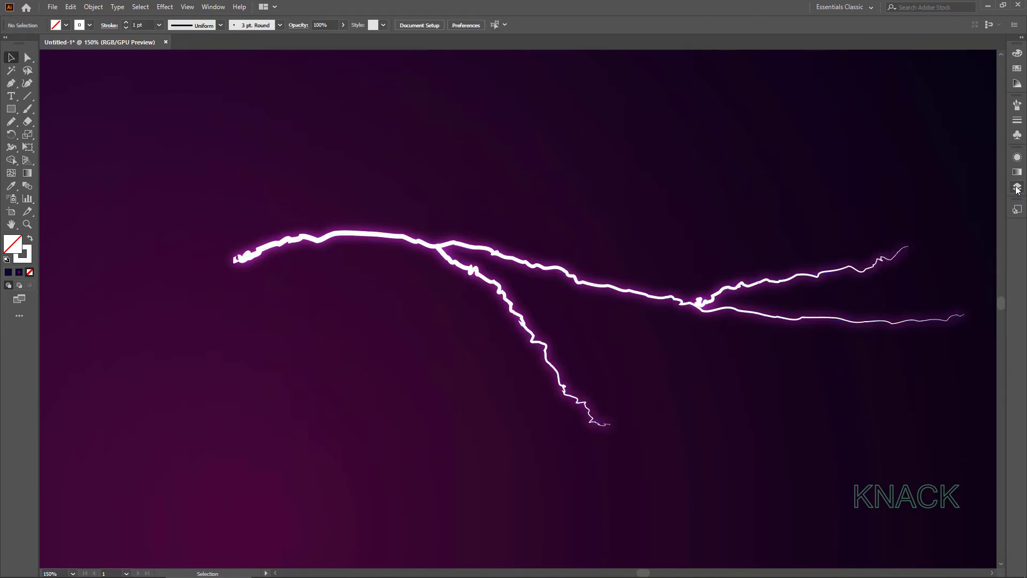
# Draw about ten freehand Pencil branches forking up and down off the bolt's arms.
pyautogui.click(18, 125)
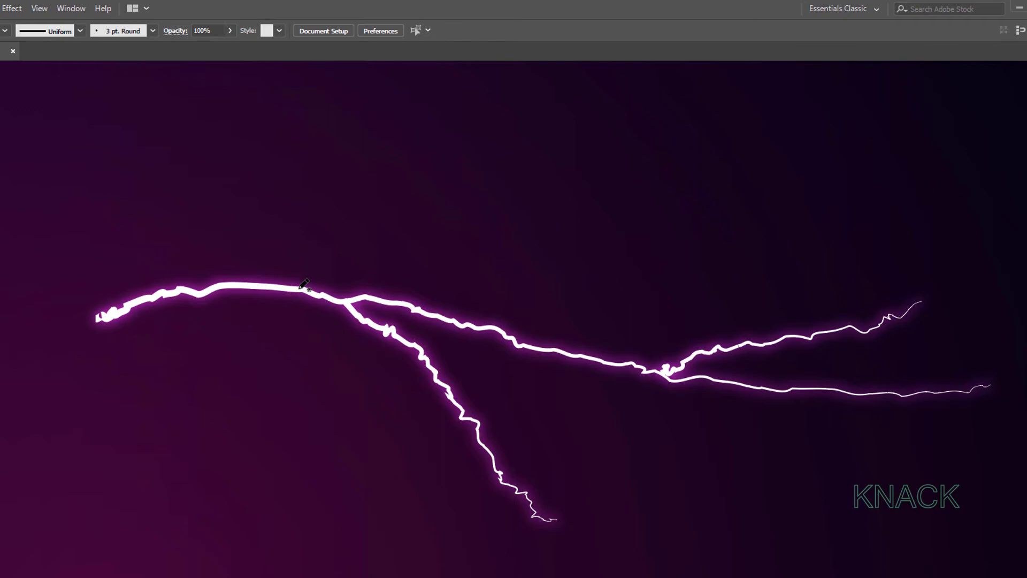
pyautogui.moveTo(300, 290)
pyautogui.mouseDown()
pyautogui.moveTo(435, 228)
pyautogui.moveTo(489, 179)
pyautogui.mouseUp()
pyautogui.moveTo(434, 227)
pyautogui.mouseDown()
pyautogui.moveTo(438, 211)
pyautogui.moveTo(376, 185)
pyautogui.moveTo(417, 156)
pyautogui.mouseUp()
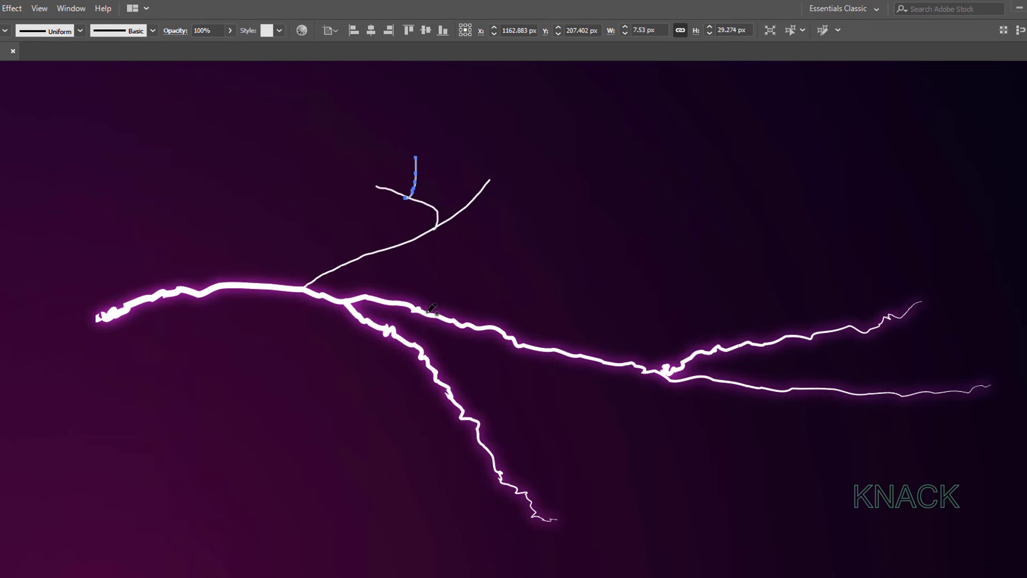
pyautogui.moveTo(422, 357)
pyautogui.mouseDown()
pyautogui.moveTo(409, 390)
pyautogui.moveTo(368, 429)
pyautogui.moveTo(405, 506)
pyautogui.moveTo(378, 490)
pyautogui.moveTo(347, 501)
pyautogui.mouseUp()
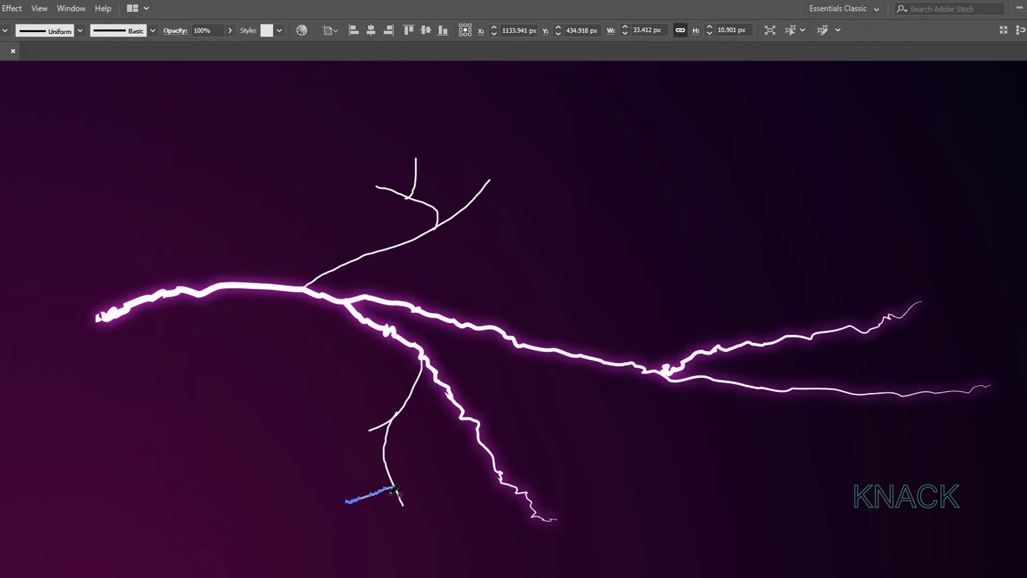
pyautogui.moveTo(688, 355)
pyautogui.mouseDown()
pyautogui.moveTo(676, 249)
pyautogui.moveTo(665, 242)
pyautogui.moveTo(704, 251)
pyautogui.moveTo(743, 240)
pyautogui.mouseUp()
pyautogui.moveTo(775, 390)
pyautogui.mouseDown()
pyautogui.moveTo(813, 425)
pyautogui.moveTo(856, 507)
pyautogui.mouseUp()
pyautogui.moveTo(824, 452)
pyautogui.mouseDown()
pyautogui.moveTo(774, 507)
pyautogui.moveTo(698, 479)
pyautogui.mouseUp()
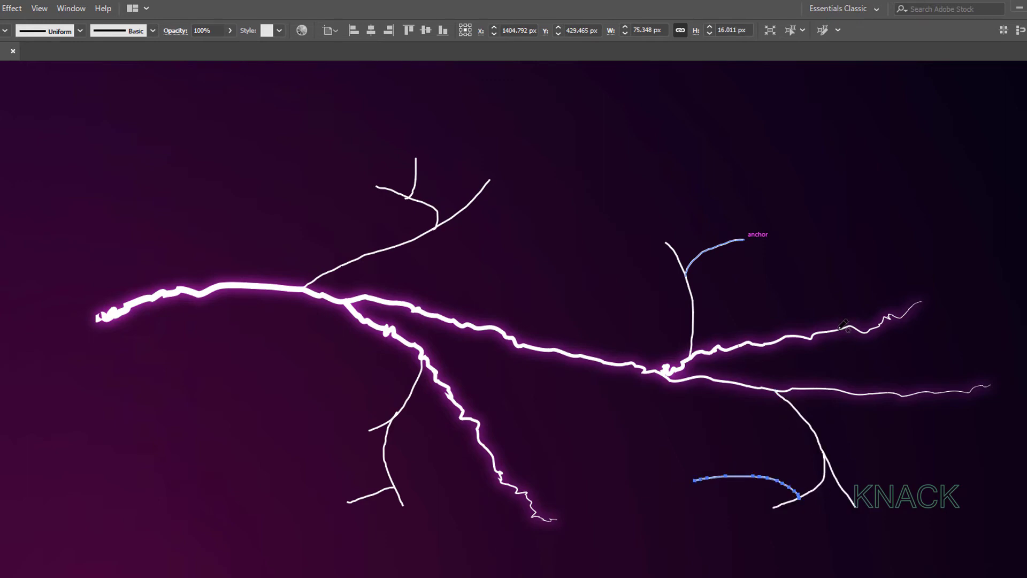
pyautogui.moveTo(838, 328); pyautogui.dragTo(850, 251)
pyautogui.moveTo(855, 292); pyautogui.dragTo(885, 223)
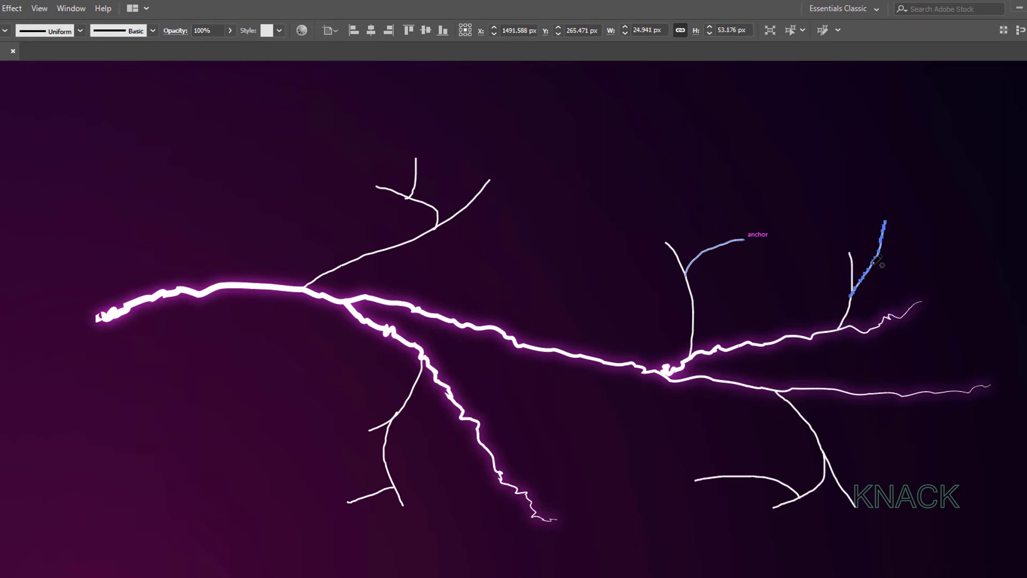
pyautogui.moveTo(869, 265)
pyautogui.mouseDown()
pyautogui.moveTo(827, 215)
pyautogui.moveTo(810, 220)
pyautogui.mouseUp()
pyautogui.moveTo(509, 484)
pyautogui.mouseDown()
pyautogui.moveTo(552, 484)
pyautogui.moveTo(609, 456)
pyautogui.moveTo(590, 495)
pyautogui.moveTo(604, 545)
pyautogui.moveTo(558, 562)
pyautogui.mouseUp()
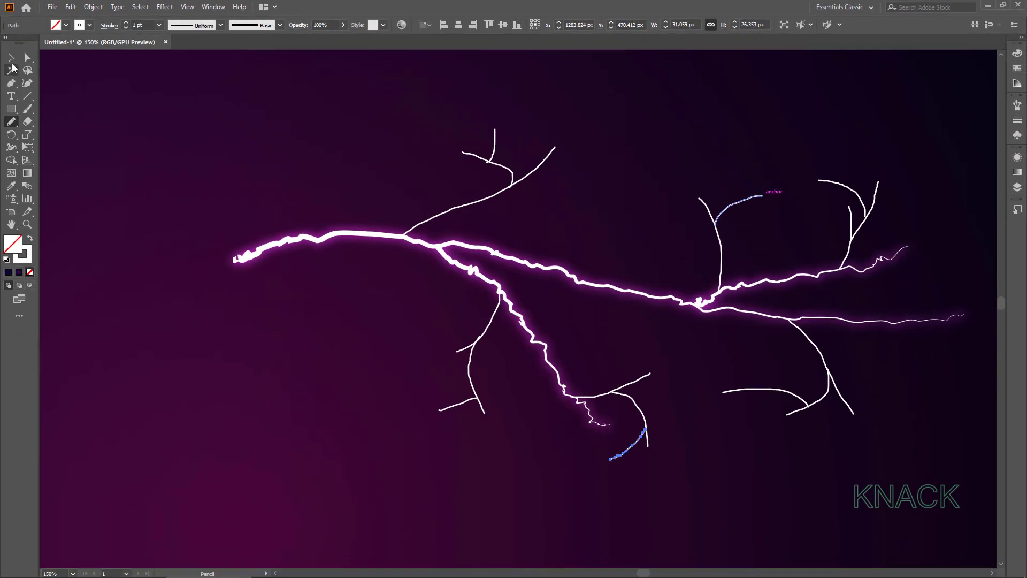
# Select all the new branch strokes and give them a tapered width profile.
pyautogui.click(11, 57)
pyautogui.moveTo(316, 83)
pyautogui.mouseDown()
pyautogui.moveTo(428, 201)
pyautogui.moveTo(856, 471)
pyautogui.mouseUp()
pyautogui.click(309, 35)
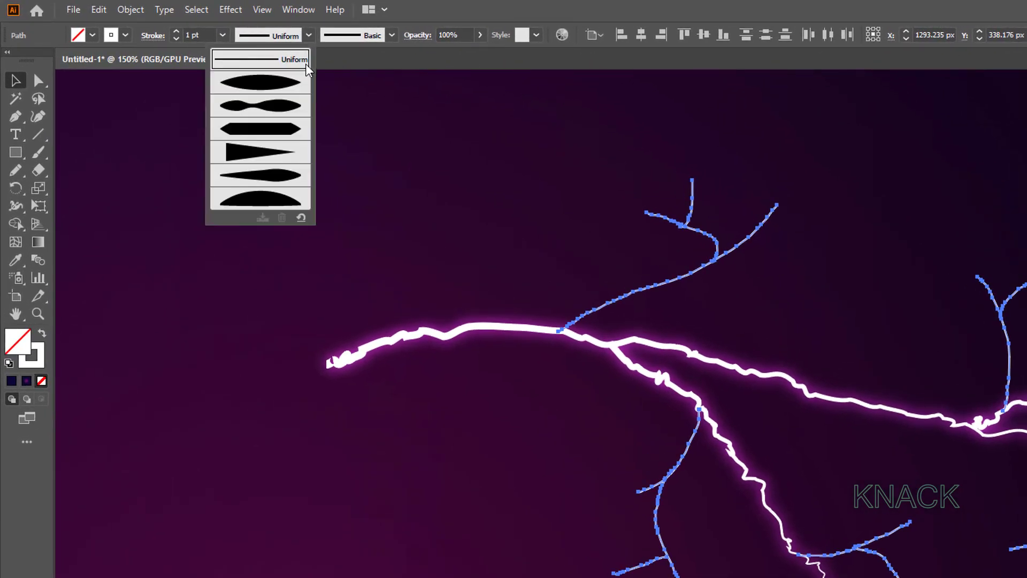
pyautogui.click(306, 161)
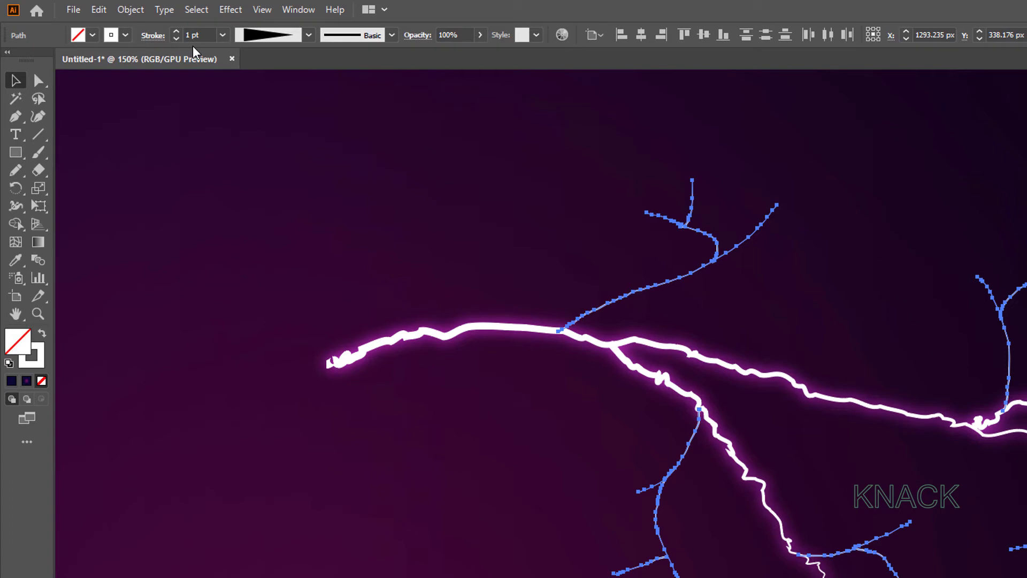
# Apply Roughen with size 4 px Absolute, detail 6 per inch, and Smooth points.
pyautogui.click(231, 10)
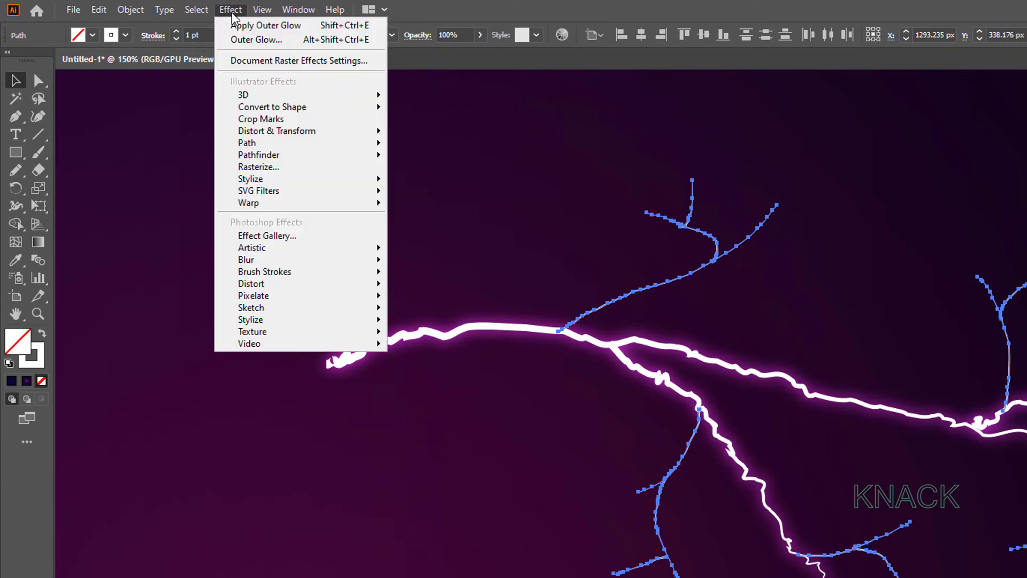
pyautogui.moveTo(335, 134)
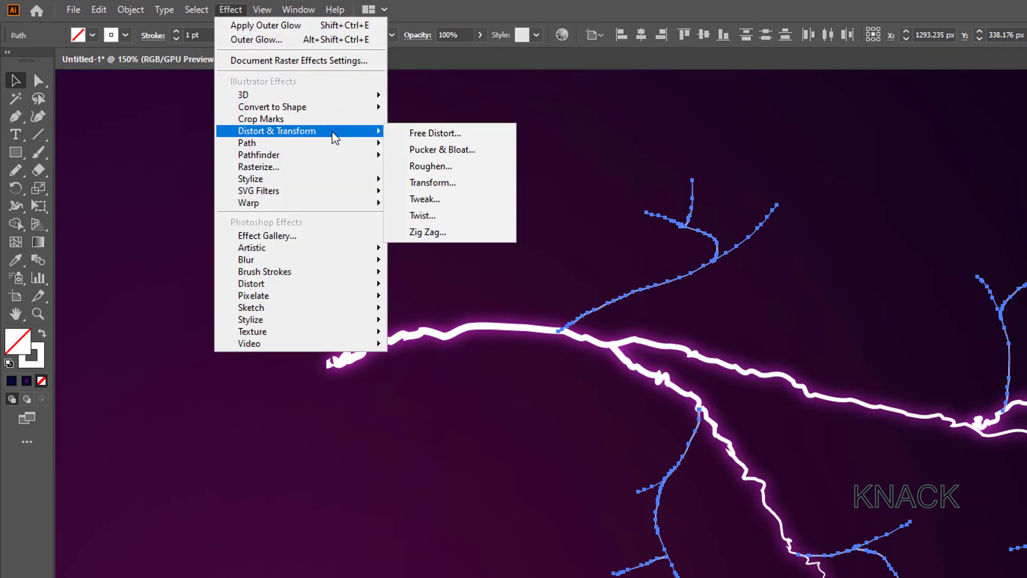
pyautogui.click(490, 169)
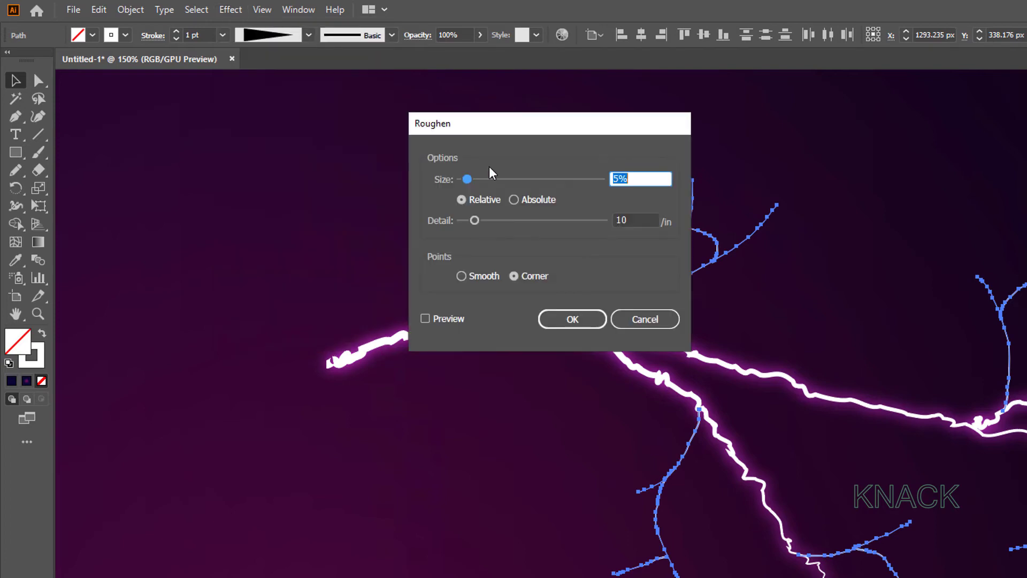
pyautogui.write('4')
pyautogui.click(541, 199)
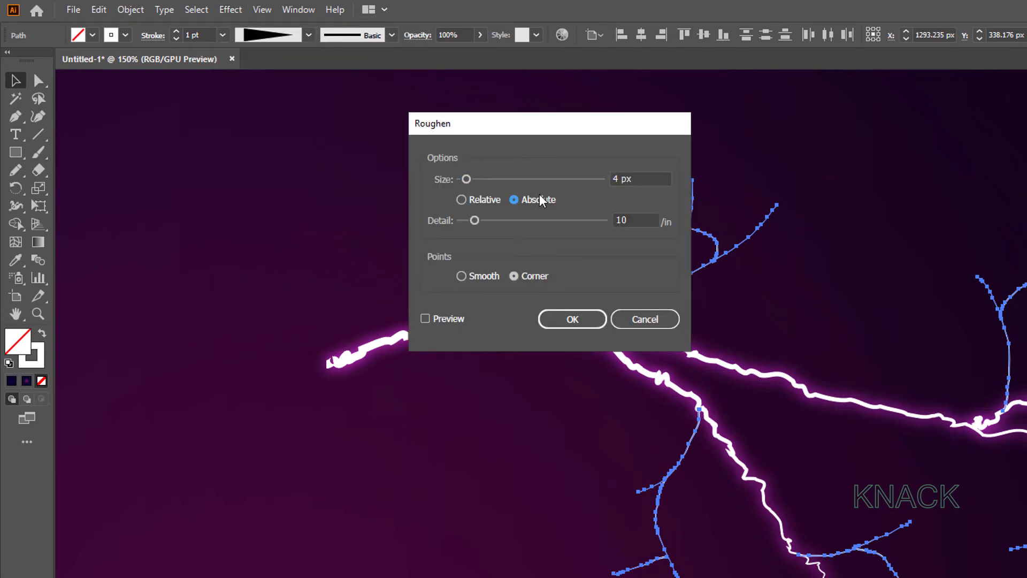
pyautogui.doubleClick(642, 220)
pyautogui.write('6')
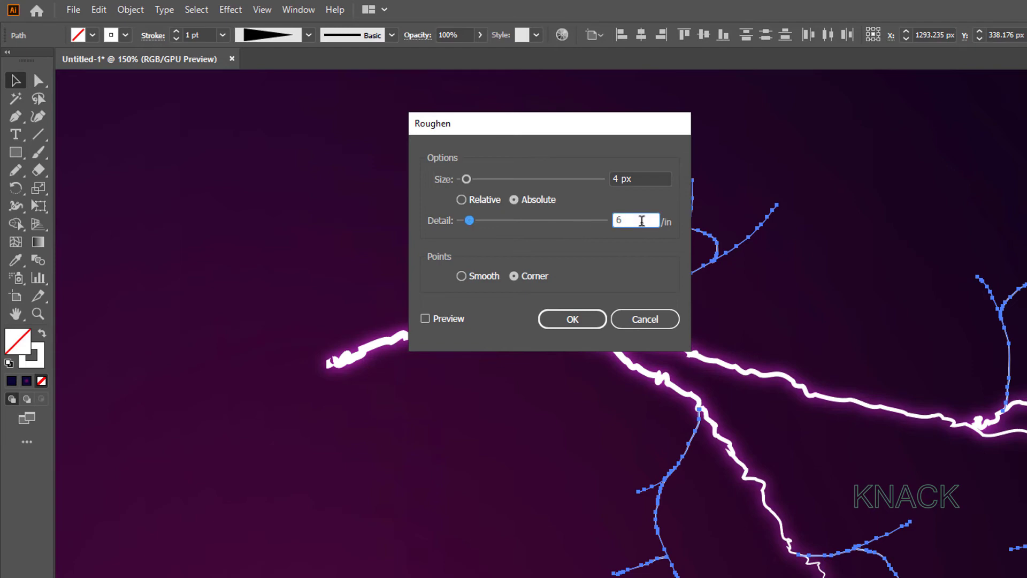
pyautogui.click(487, 277)
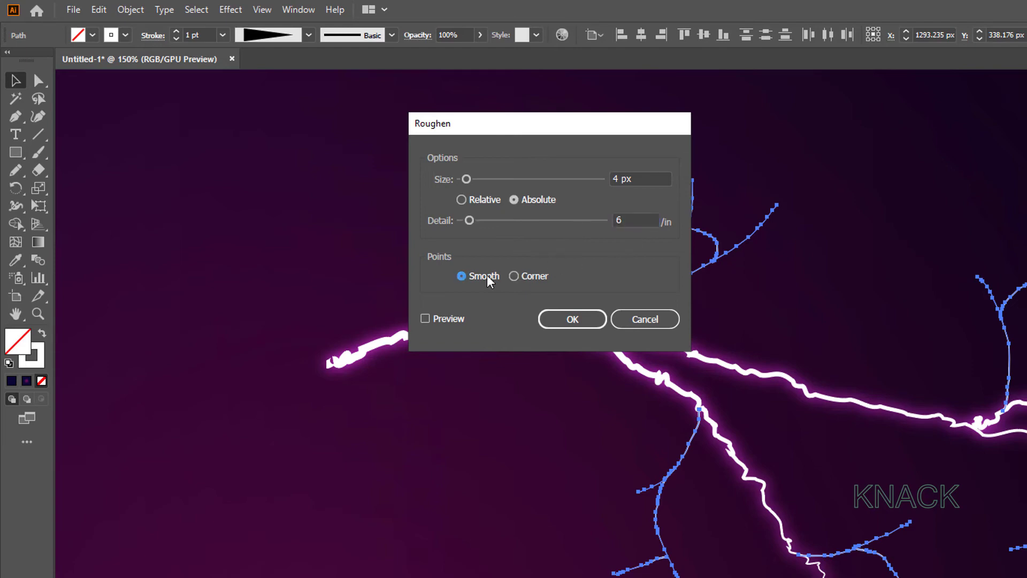
pyautogui.click(568, 319)
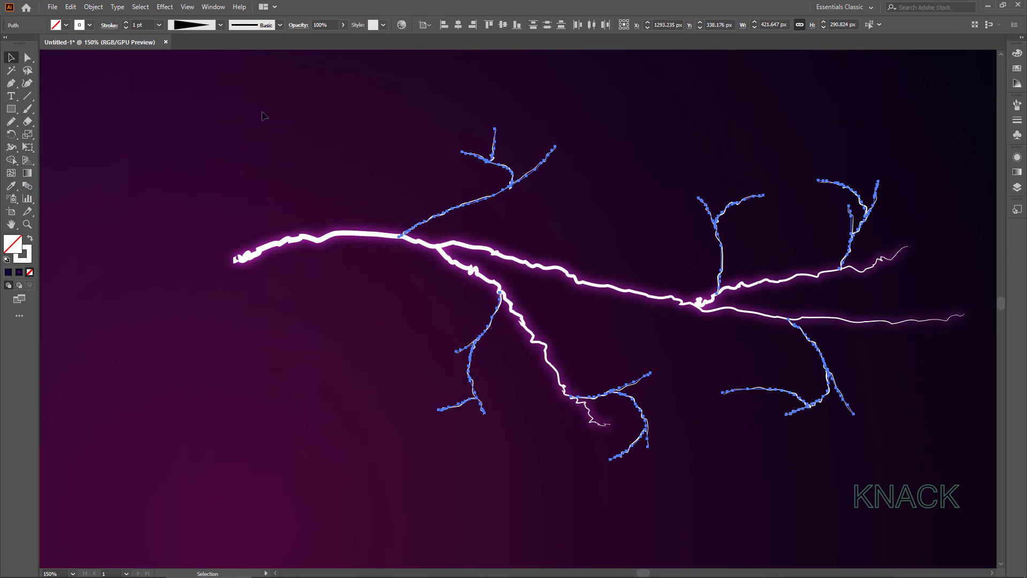
# Apply a Tweak effect of 6 px horizontal and 10 px vertical, Absolute.
pyautogui.click(165, 7)
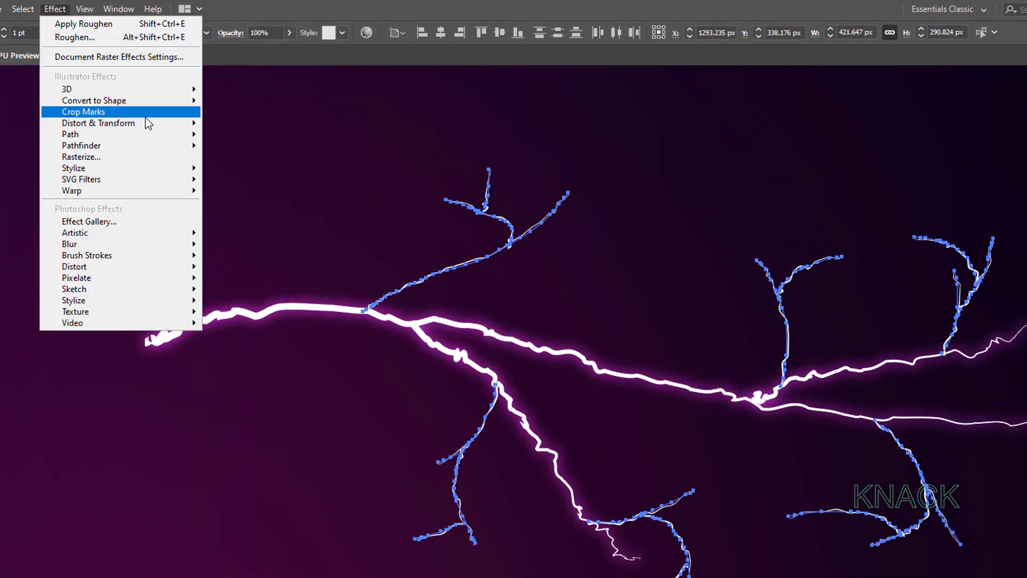
pyautogui.moveTo(185, 124)
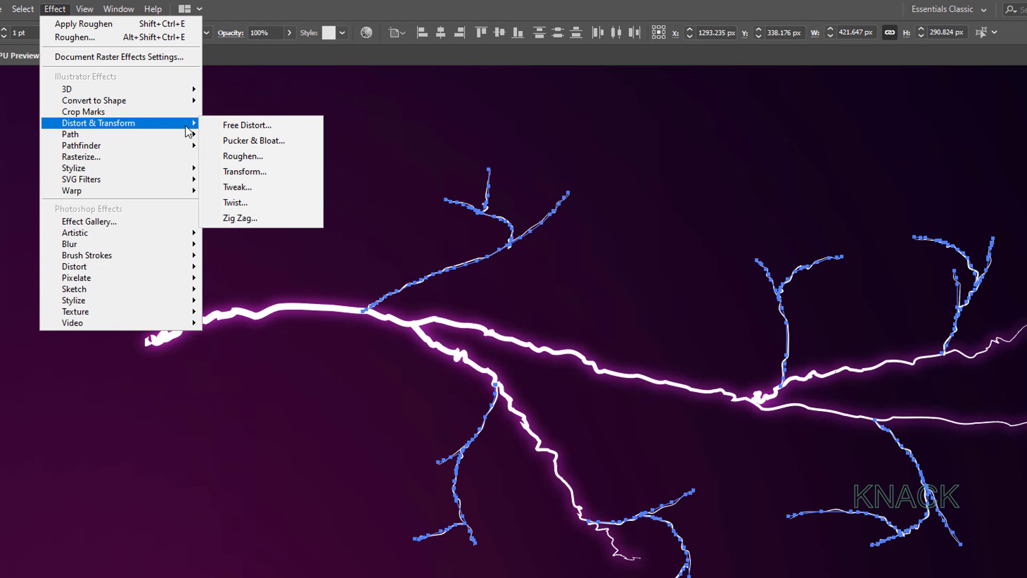
pyautogui.click(285, 186)
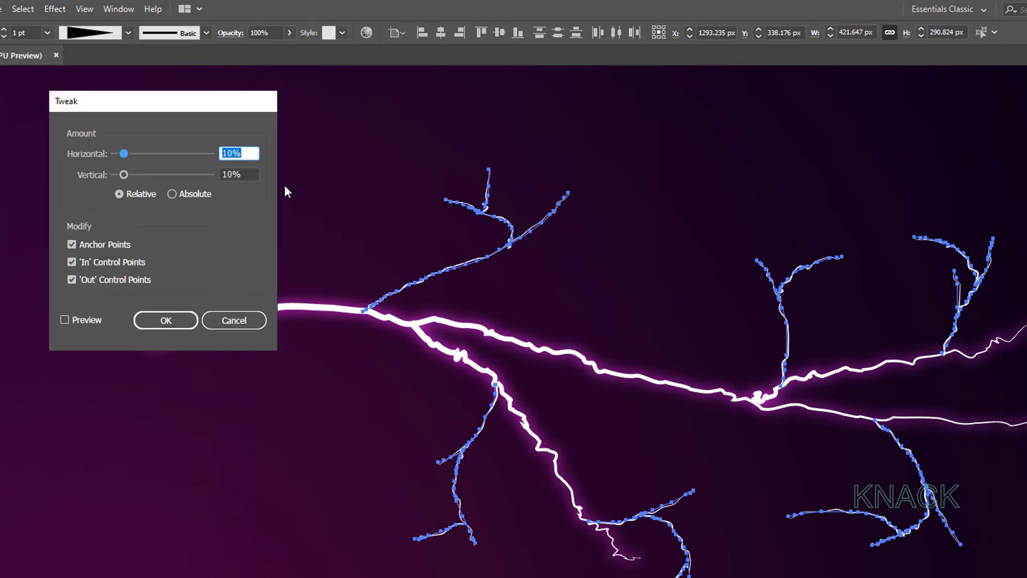
pyautogui.write('6')
pyautogui.press('Tab')
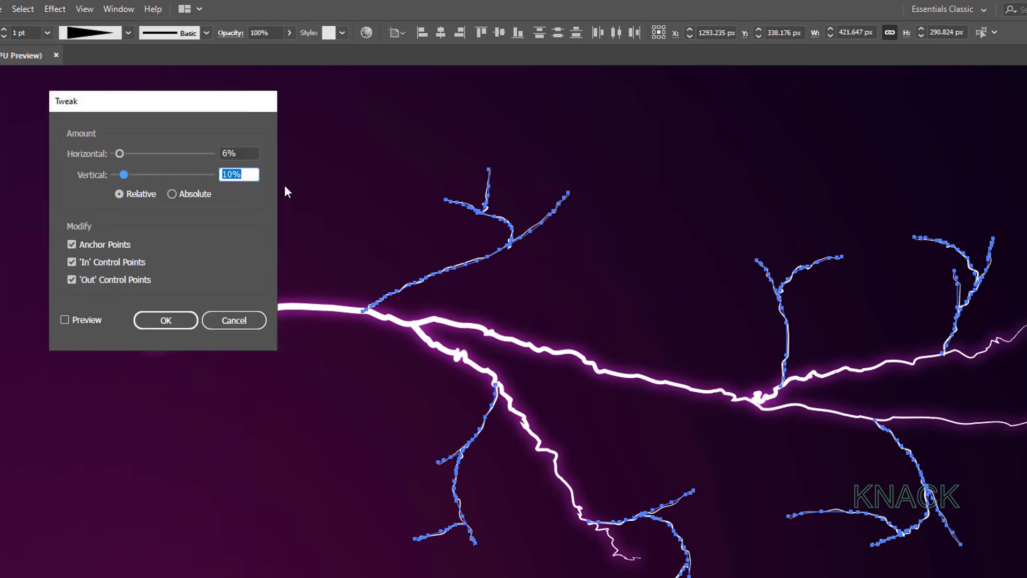
pyautogui.write('10')
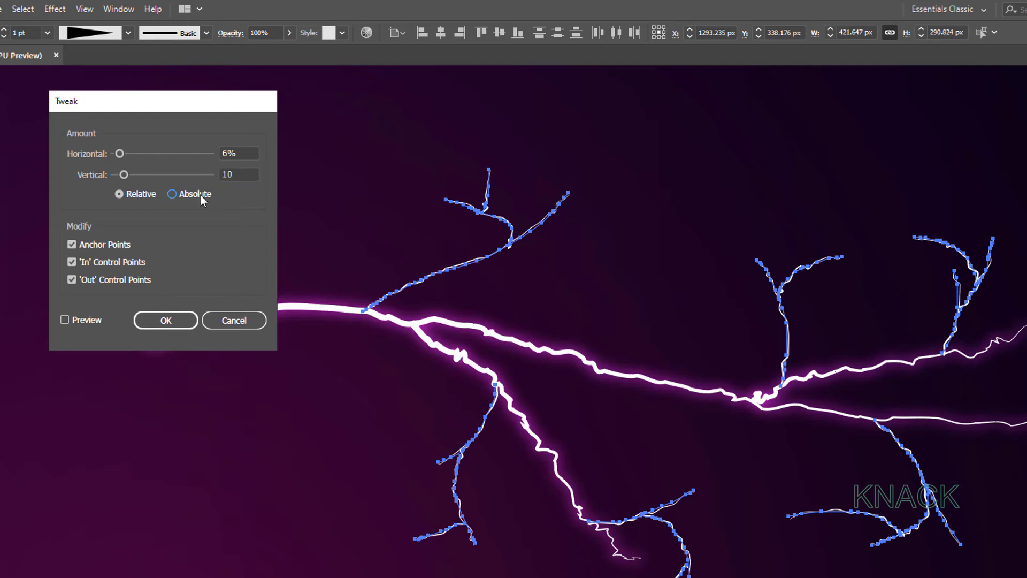
pyautogui.click(200, 195)
pyautogui.click(162, 323)
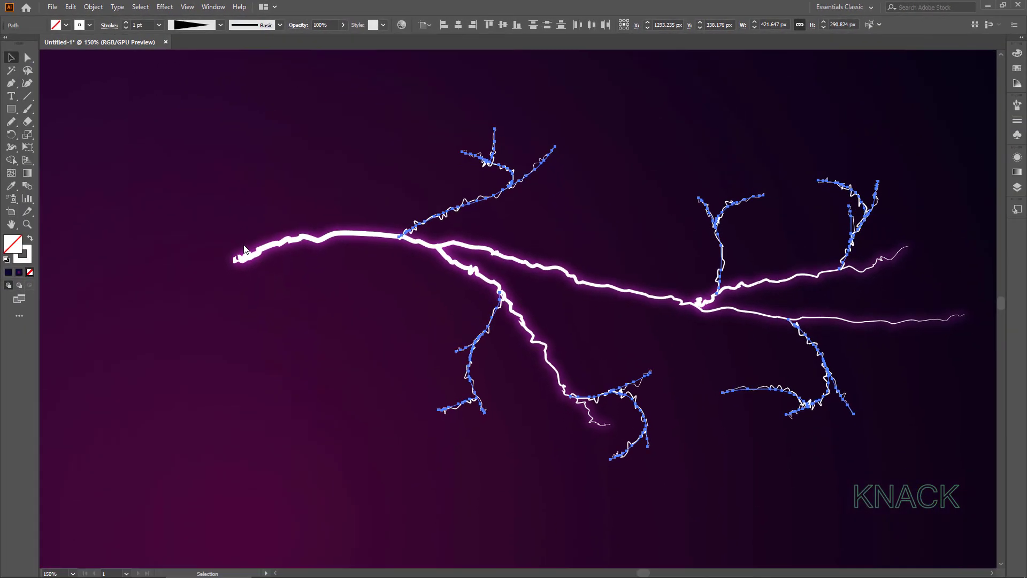
# Group the offshoot branches and paste a copy of them in back.
pyautogui.click(95, 8)
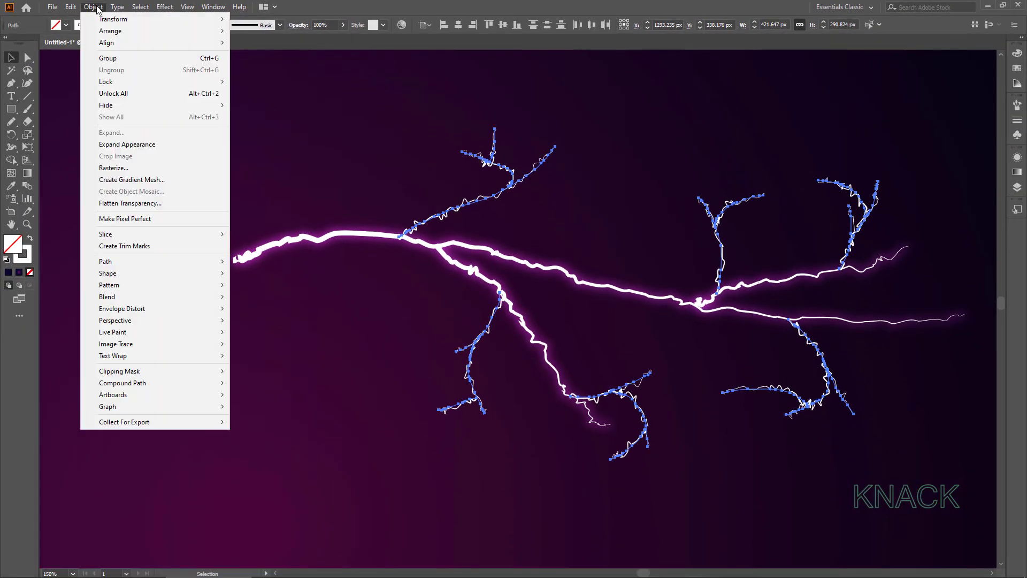
pyautogui.click(142, 58)
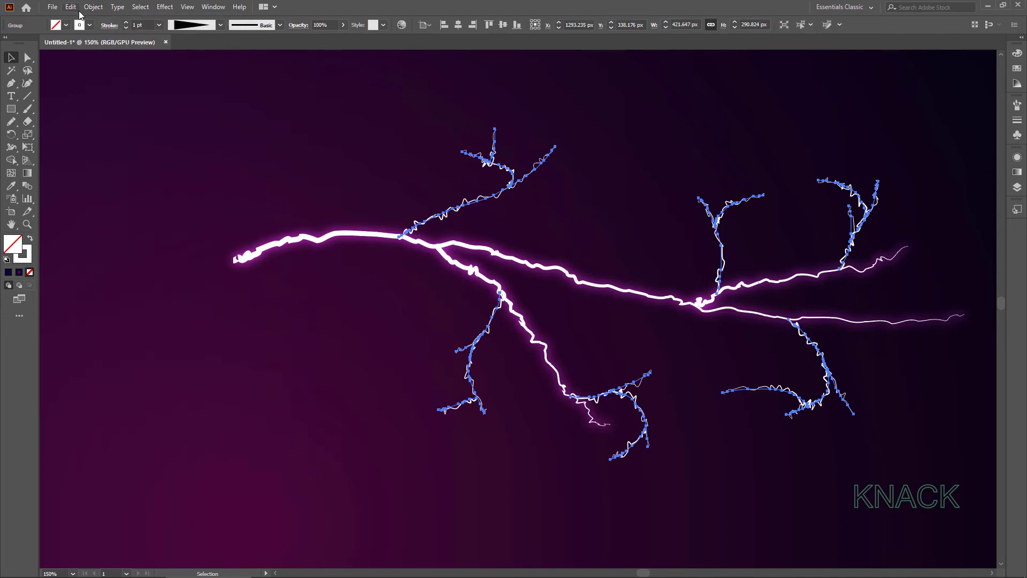
pyautogui.click(79, 11)
pyautogui.click(123, 59)
pyautogui.click(73, 11)
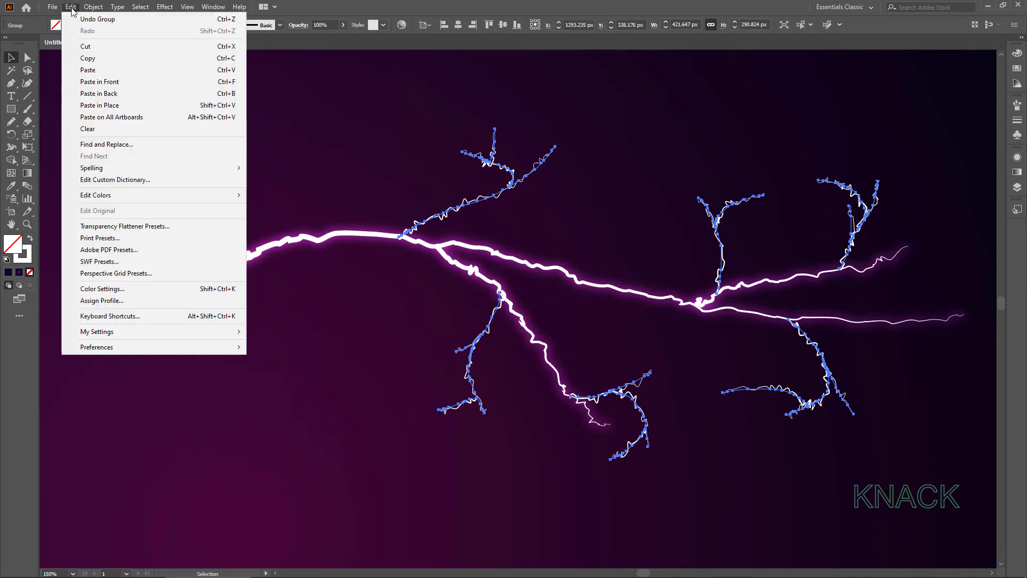
pyautogui.click(149, 94)
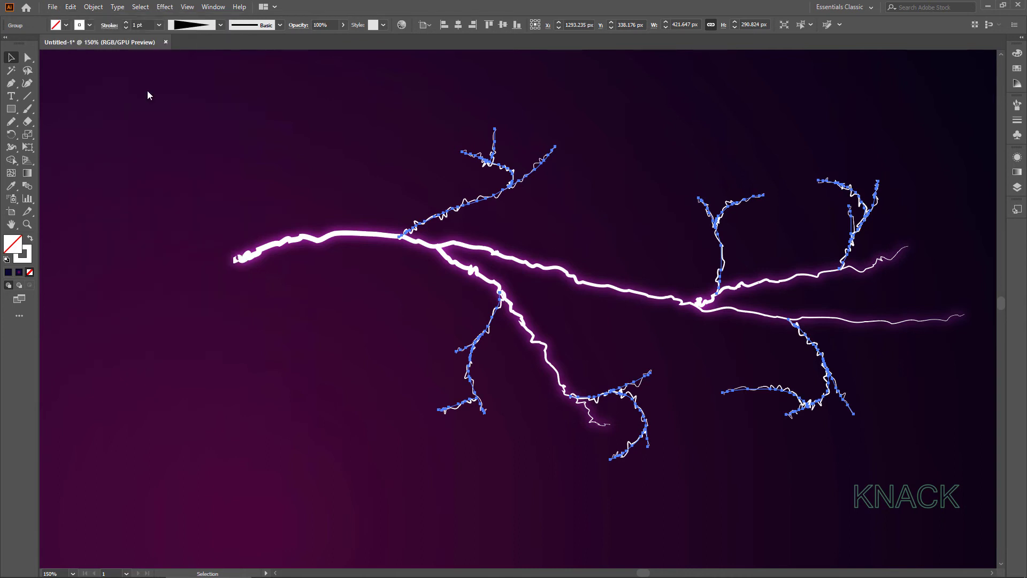
# Give the back copy a 3 pt blue stroke.
pyautogui.click(149, 24)
pyautogui.press('Return')
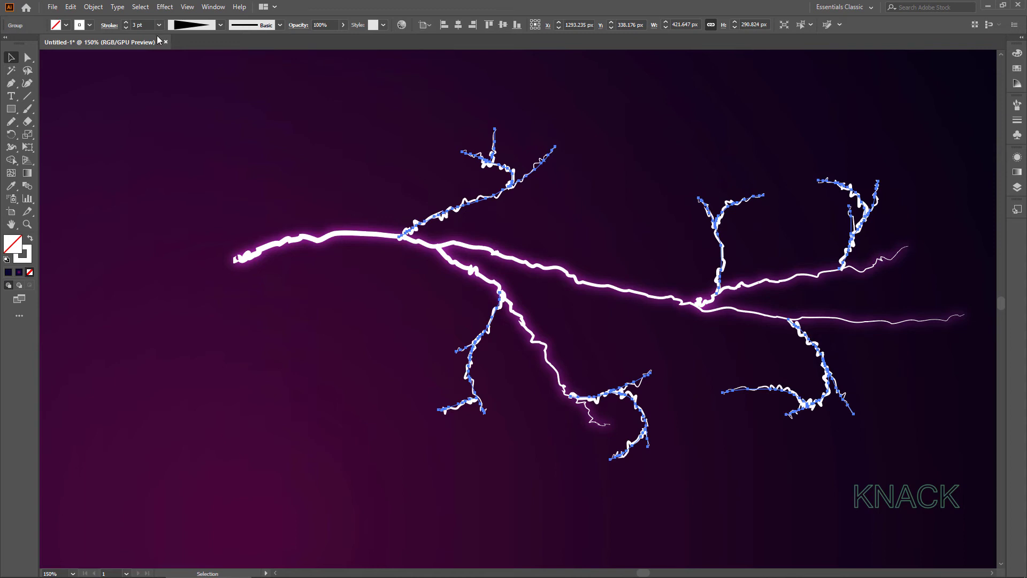
pyautogui.click(91, 25)
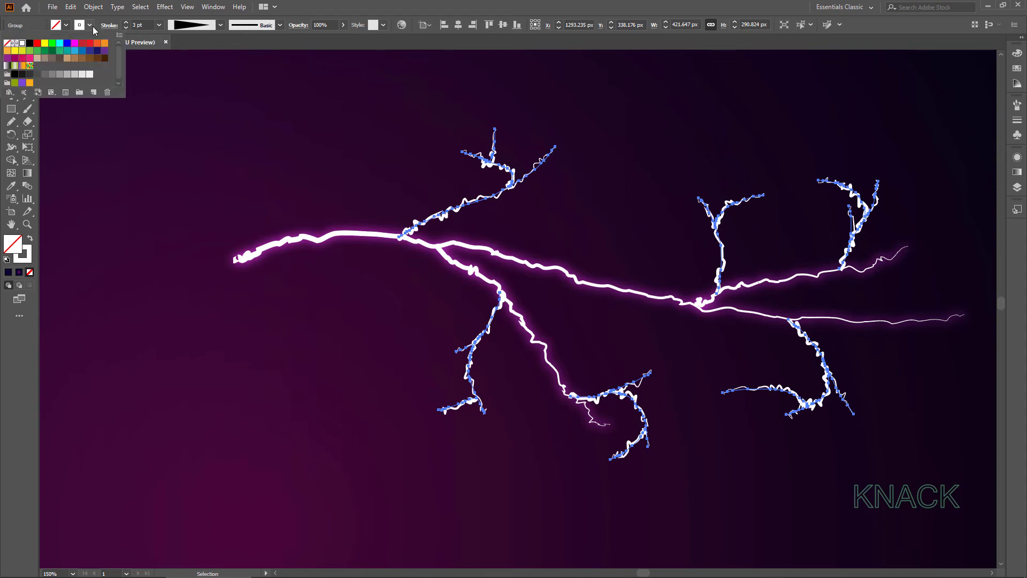
pyautogui.click(68, 44)
pyautogui.press('Return')
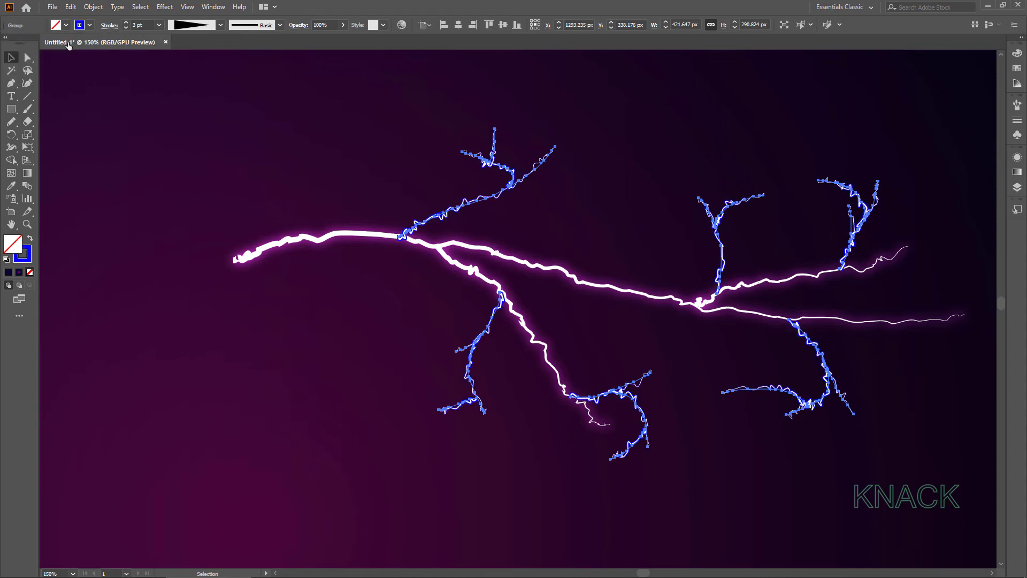
# Apply a Gaussian Blur of 8 pixels radius to the blue copy.
pyautogui.click(164, 7)
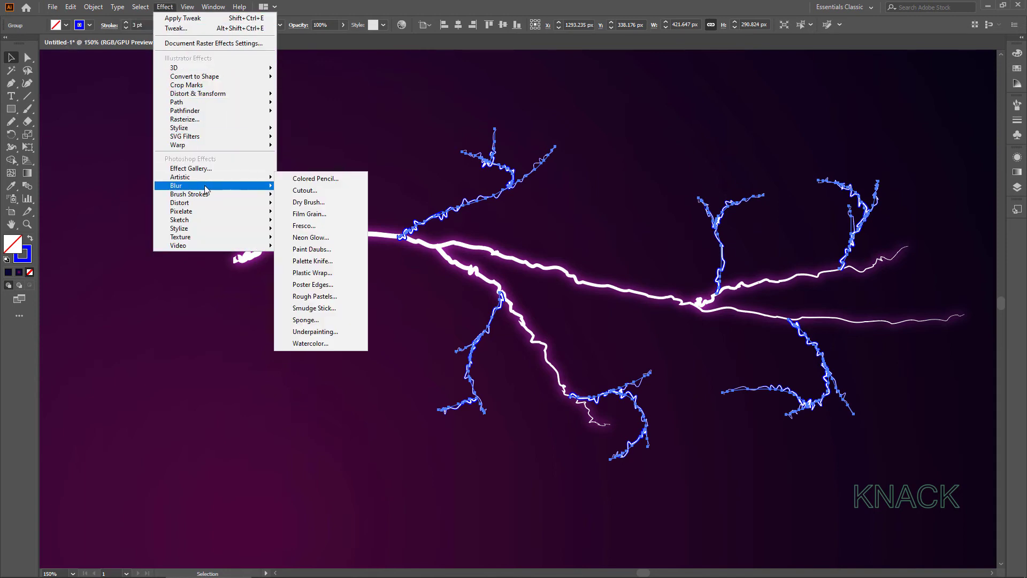
pyautogui.moveTo(205, 189)
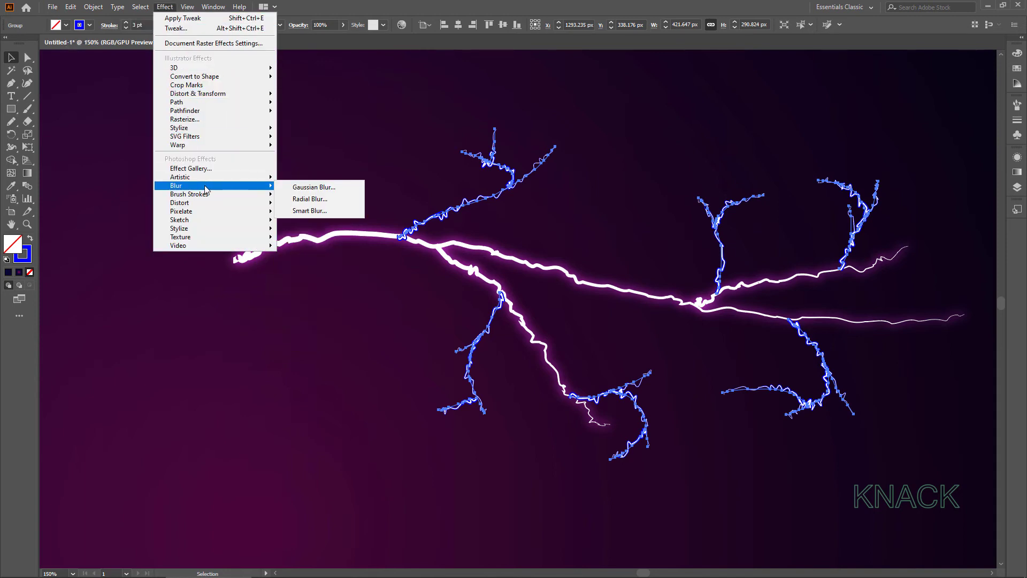
pyautogui.click(349, 187)
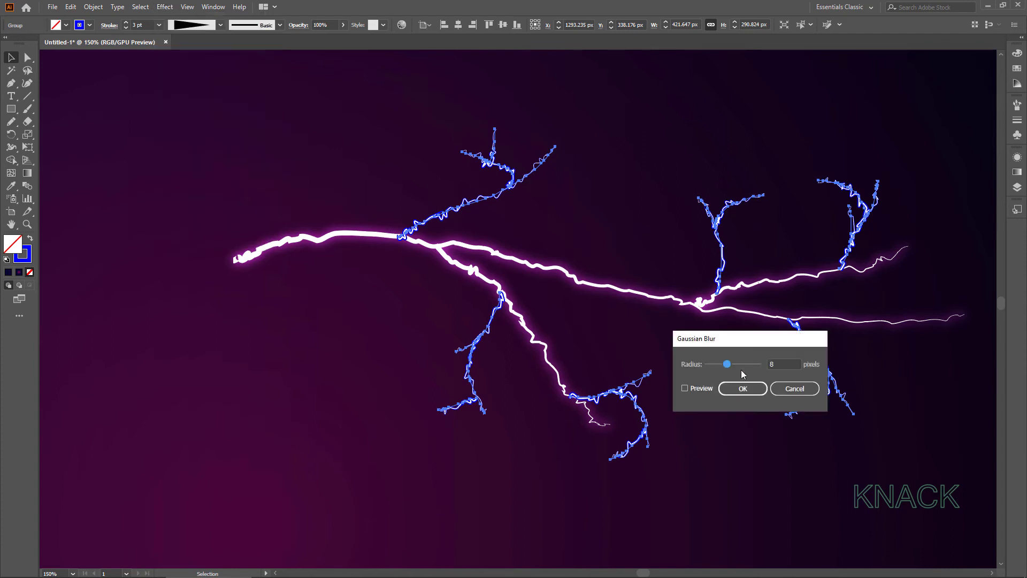
pyautogui.click(764, 387)
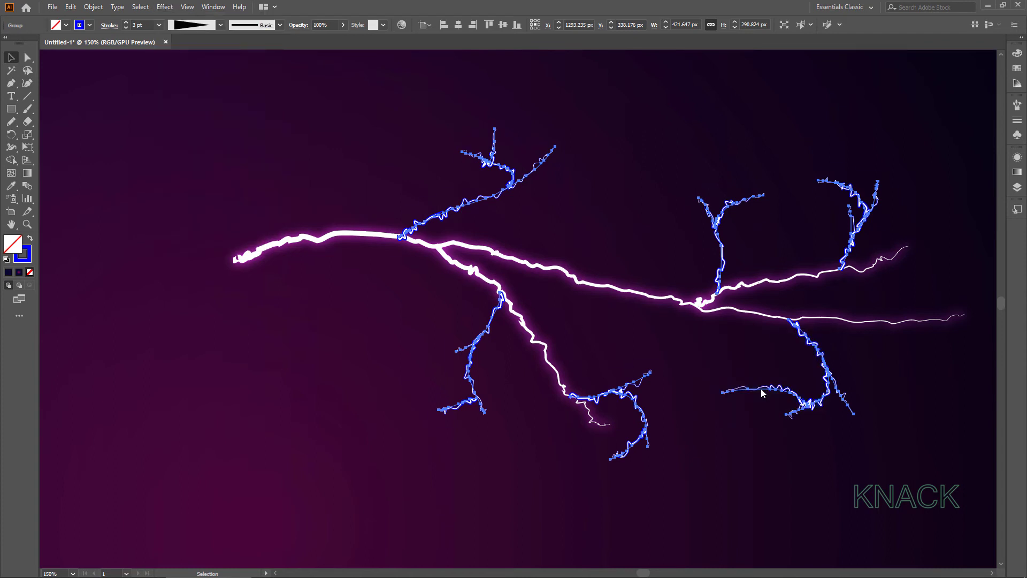
# Check the Layers panel, then marquee-select all the lightning artwork.
pyautogui.click(1017, 188)
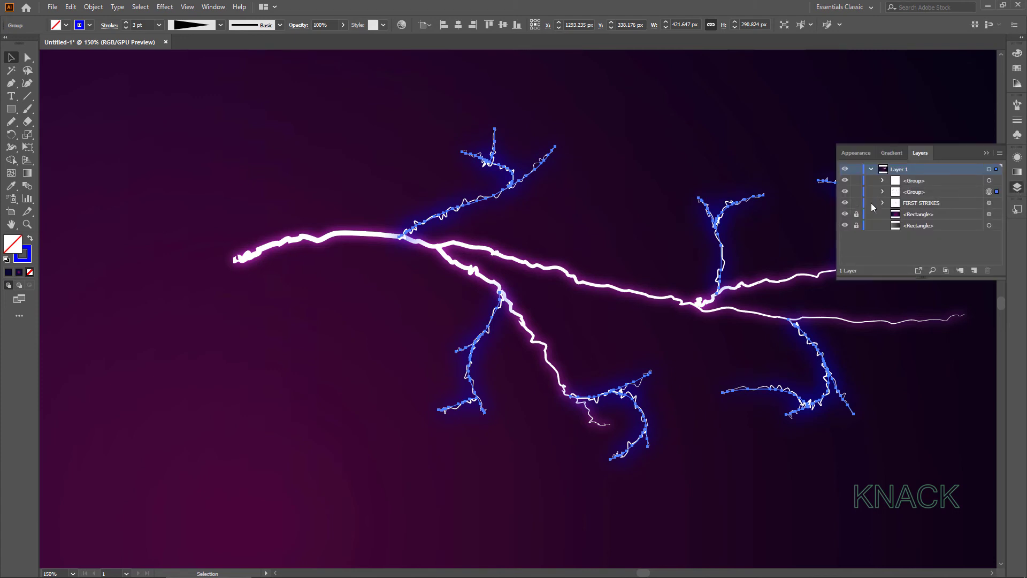
pyautogui.click(1016, 188)
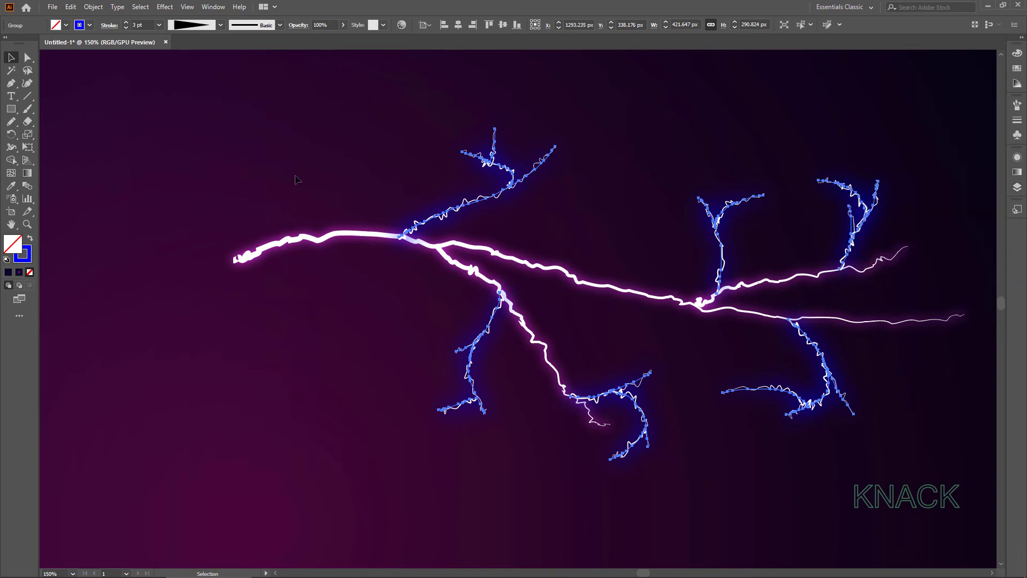
pyautogui.moveTo(176, 121); pyautogui.dragTo(937, 460)
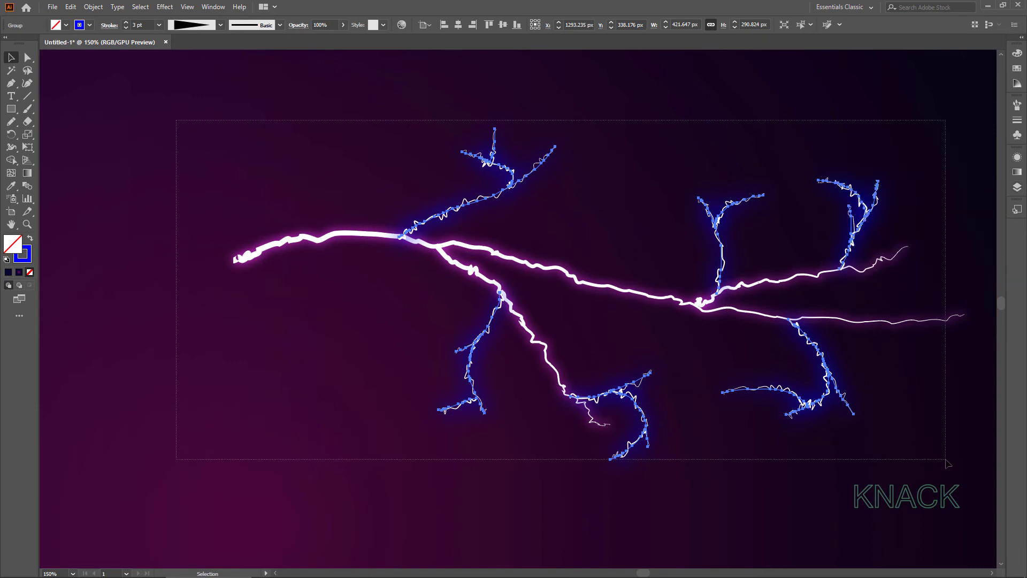
# Group all the lightning parts and fit the artboard in view.
pyautogui.click(93, 7)
pyautogui.click(122, 61)
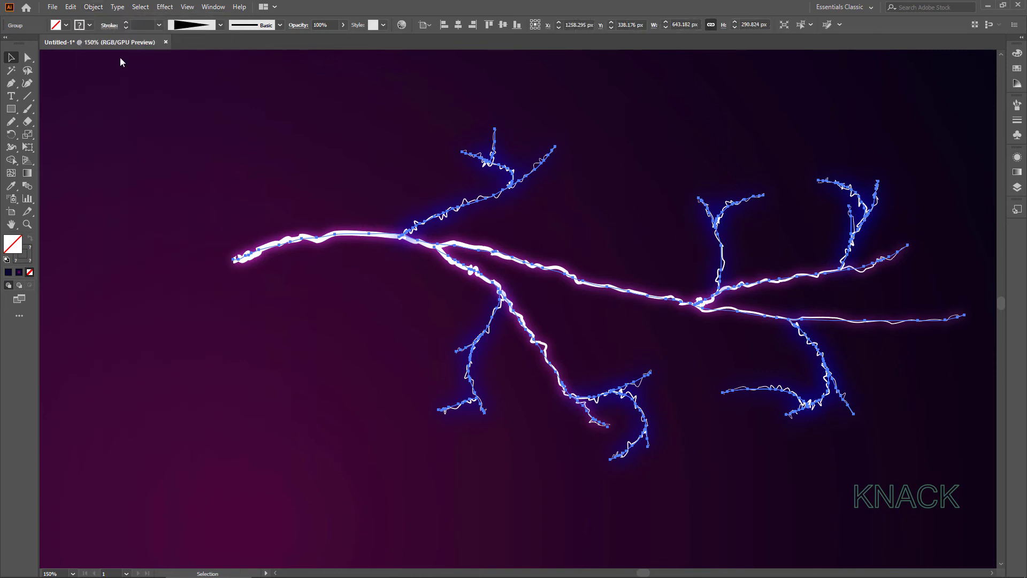
pyautogui.hotkey('ctrl', '0')
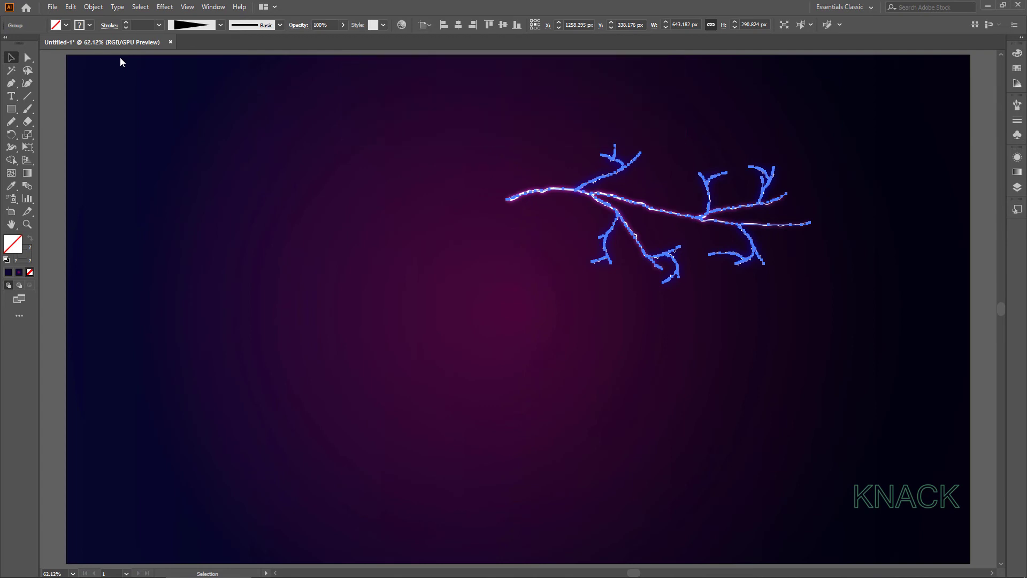
# Make a copy rotated -90° around the bolt's left tip.
pyautogui.click(11, 134)
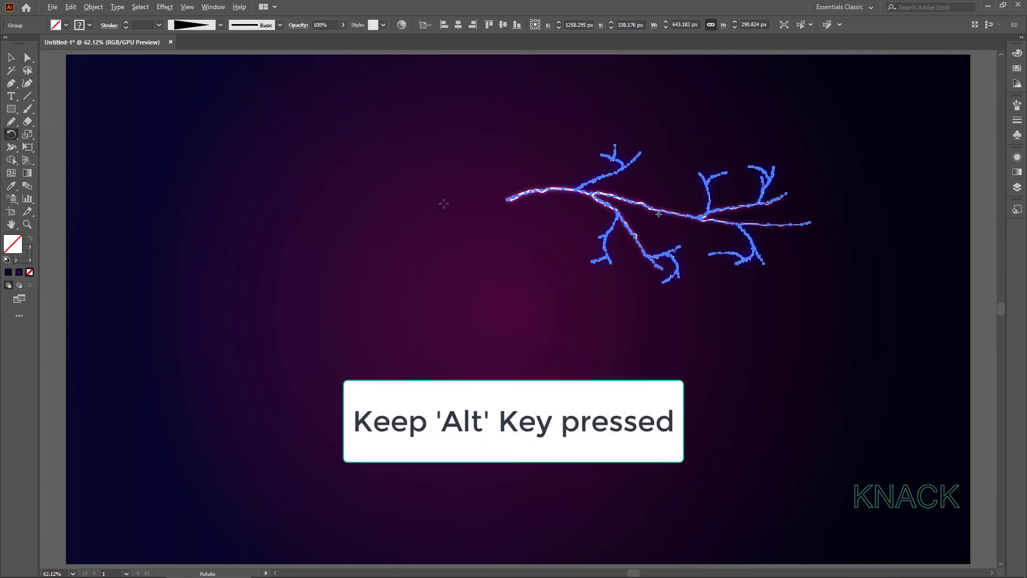
pyautogui.keyDown('alt'); pyautogui.click(506, 199); pyautogui.keyUp('alt')
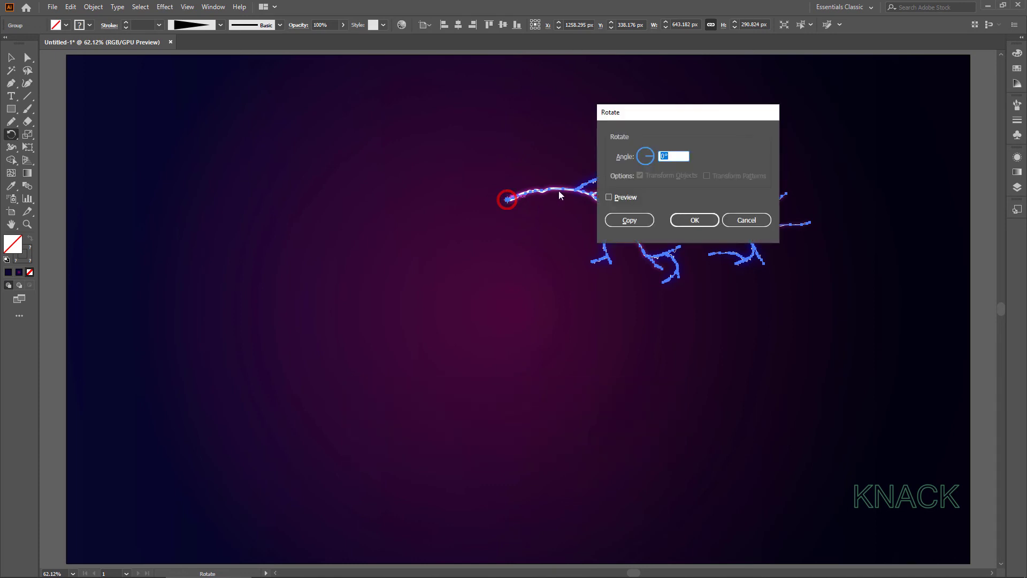
pyautogui.write('-9')
pyautogui.click(640, 222)
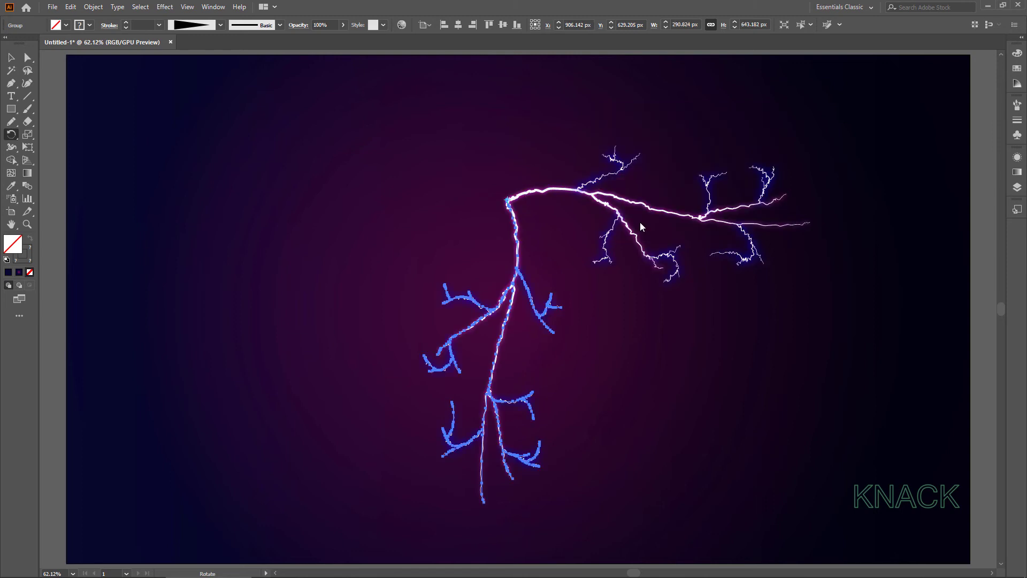
# Reflect a copy of the horizontal branch across a vertical axis at the bolt's junction.
pyautogui.moveTo(535, 114); pyautogui.dragTo(730, 275)
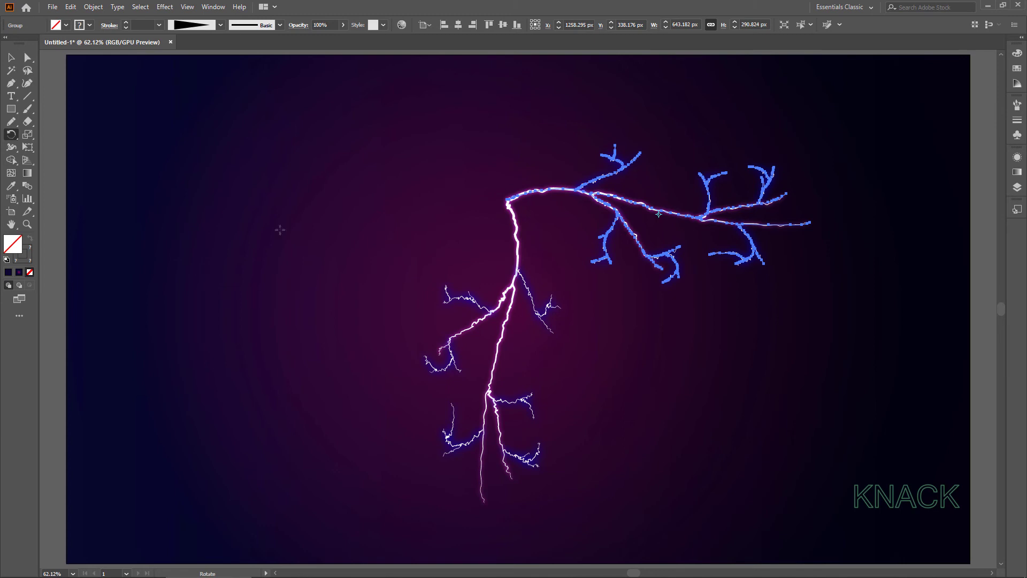
pyautogui.moveTo(10, 134); pyautogui.dragTo(93, 150)
pyautogui.keyDown('alt'); pyautogui.click(507, 200); pyautogui.keyUp('alt')
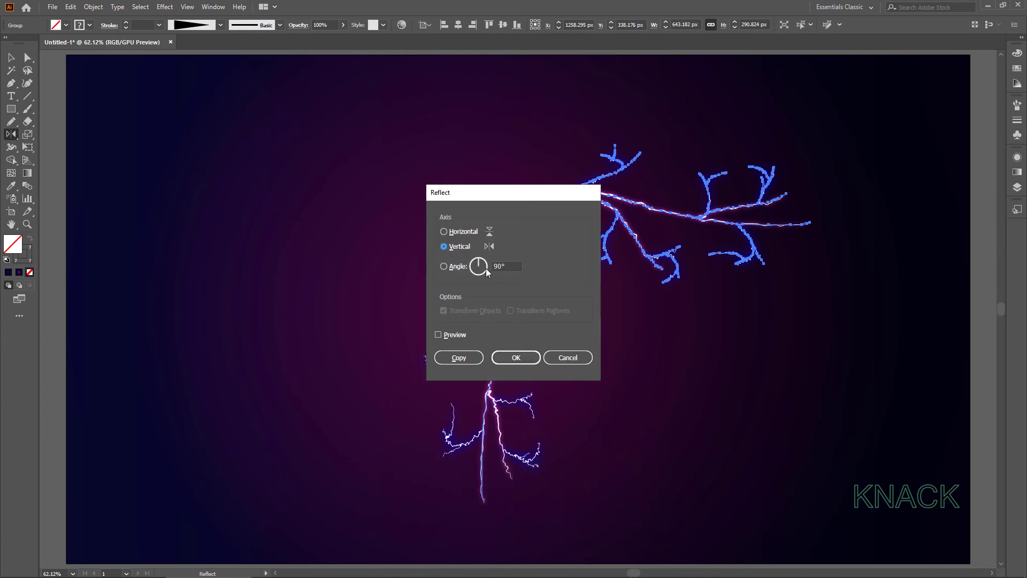
pyautogui.click(470, 356)
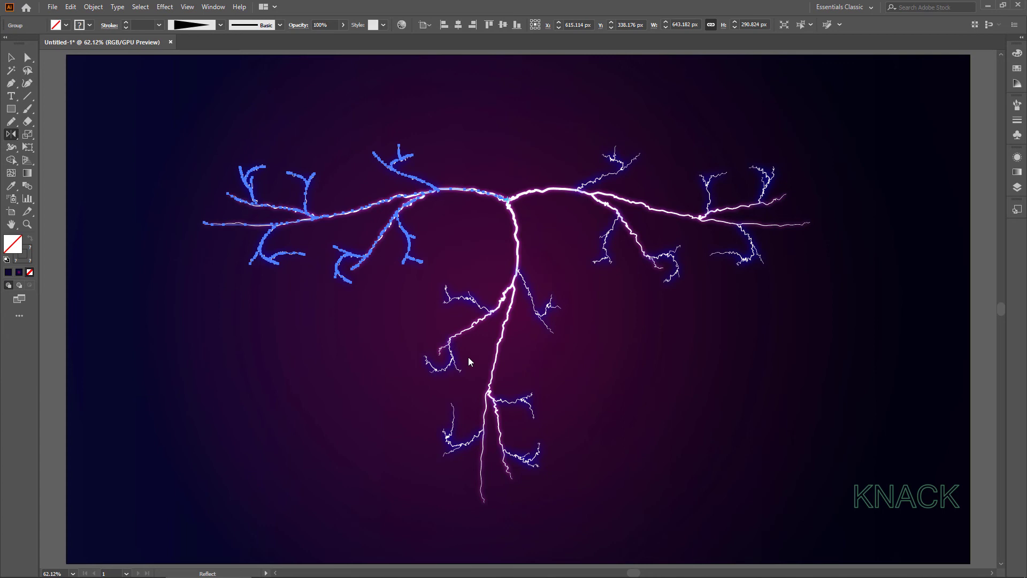
# Lock the three lightning Group rows in the Layers panel.
pyautogui.click(1017, 187)
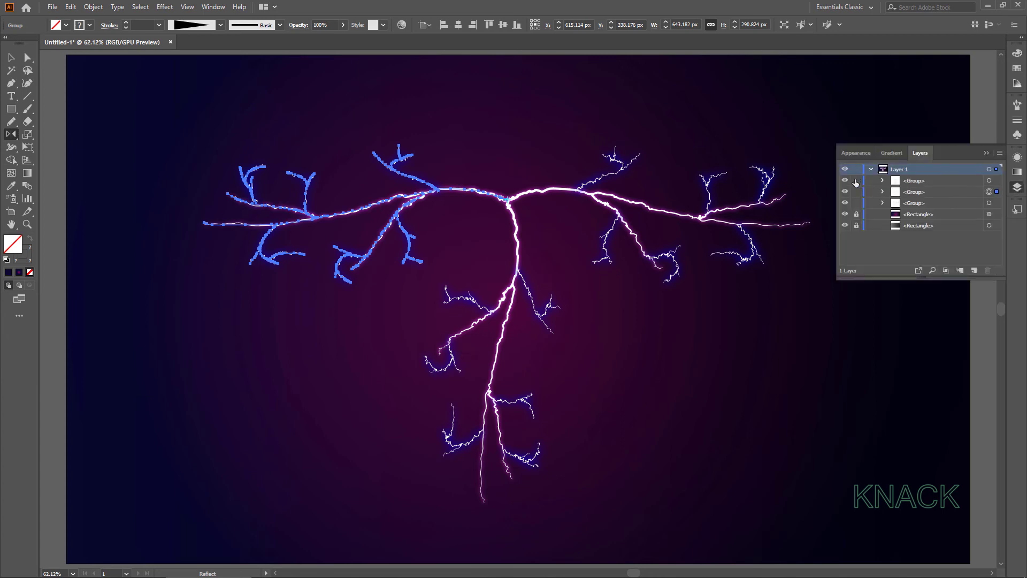
pyautogui.moveTo(855, 180); pyautogui.dragTo(856, 203)
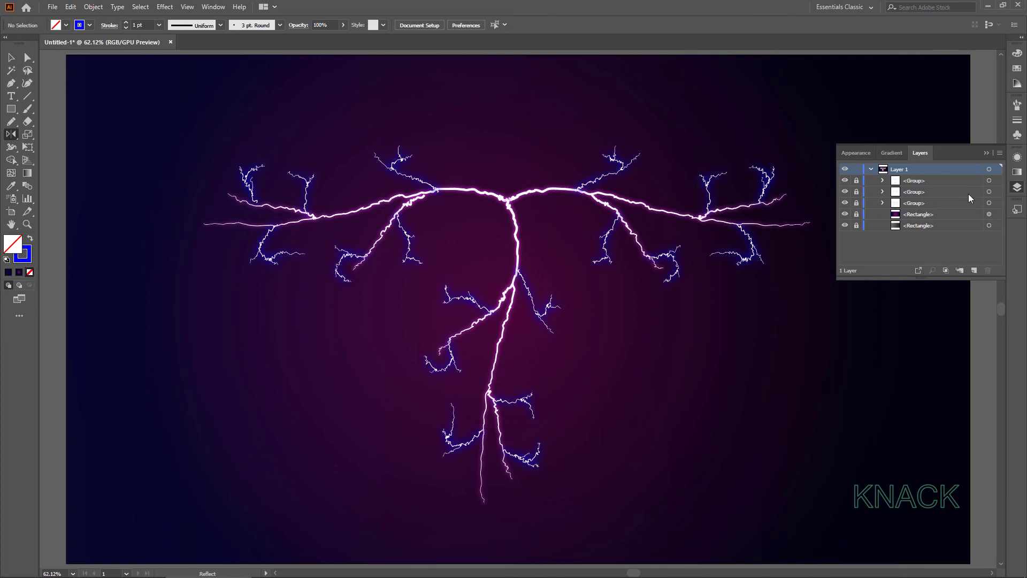
pyautogui.click(1017, 187)
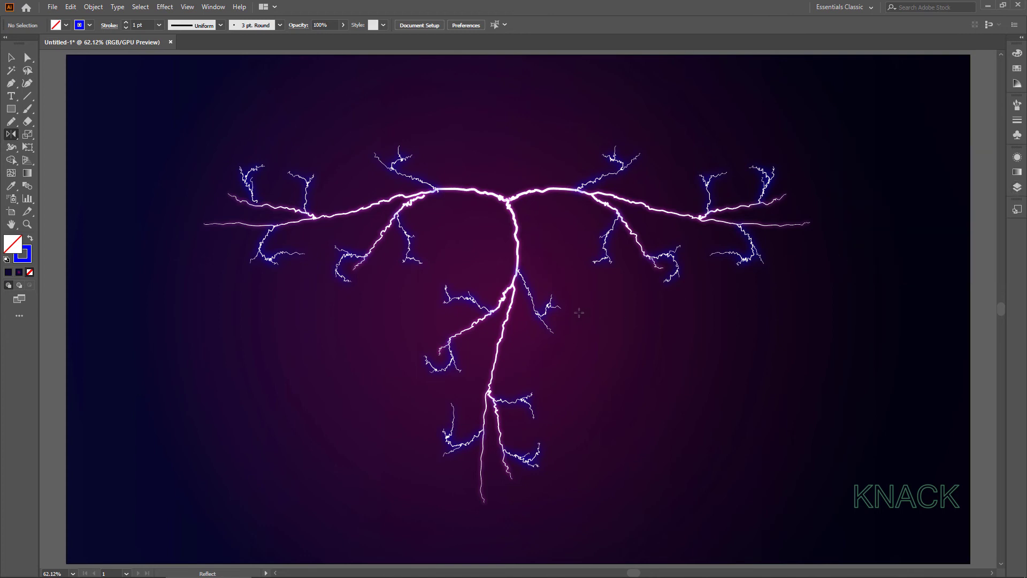
# Draw a 75 × 75 px circle with the Ellipse tool and set its stroke to None.
pyautogui.click(10, 109)
pyautogui.click(88, 140)
pyautogui.click(156, 140)
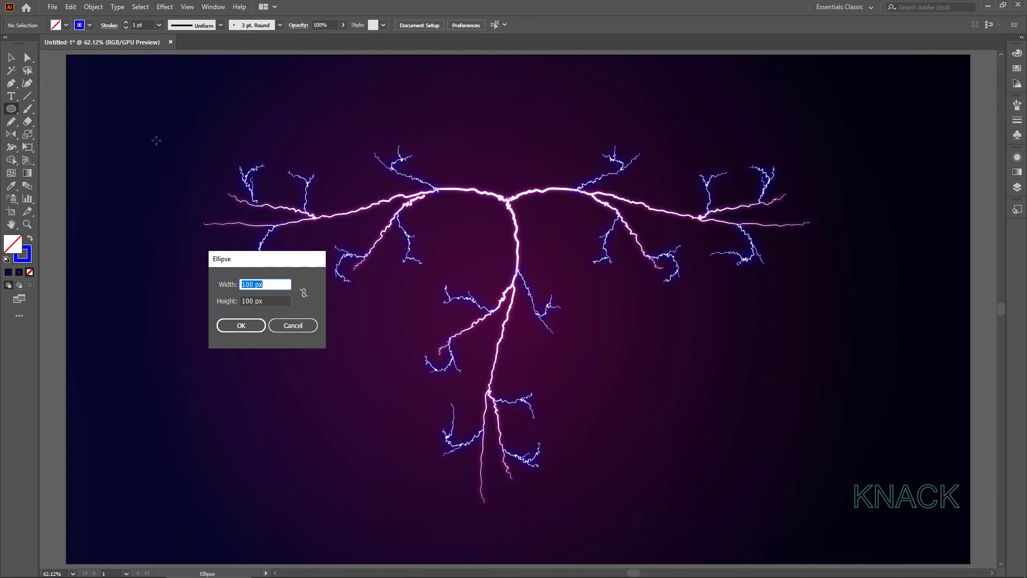
pyautogui.write('75')
pyautogui.press('Tab')
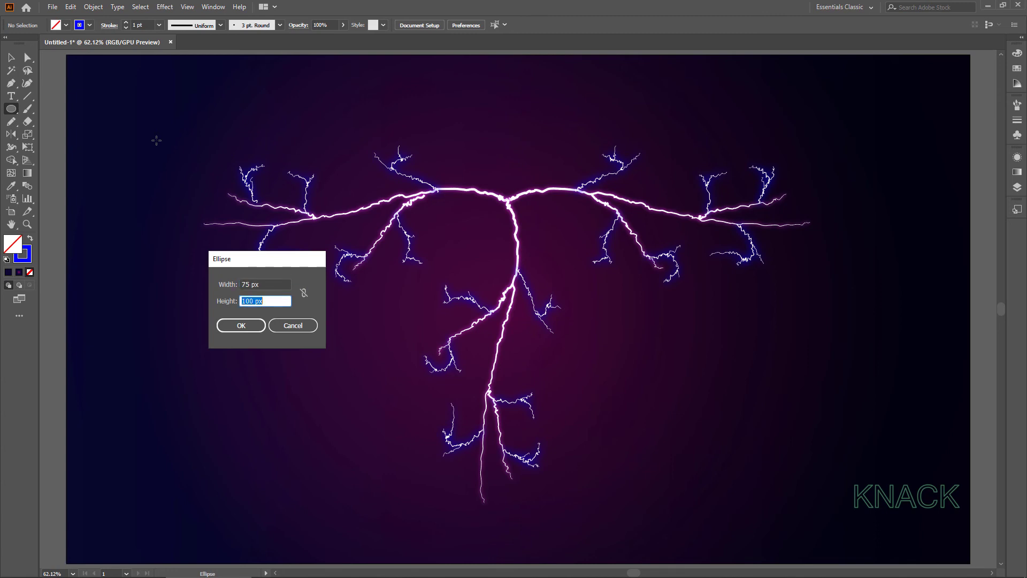
pyautogui.write('75')
pyautogui.press('Return')
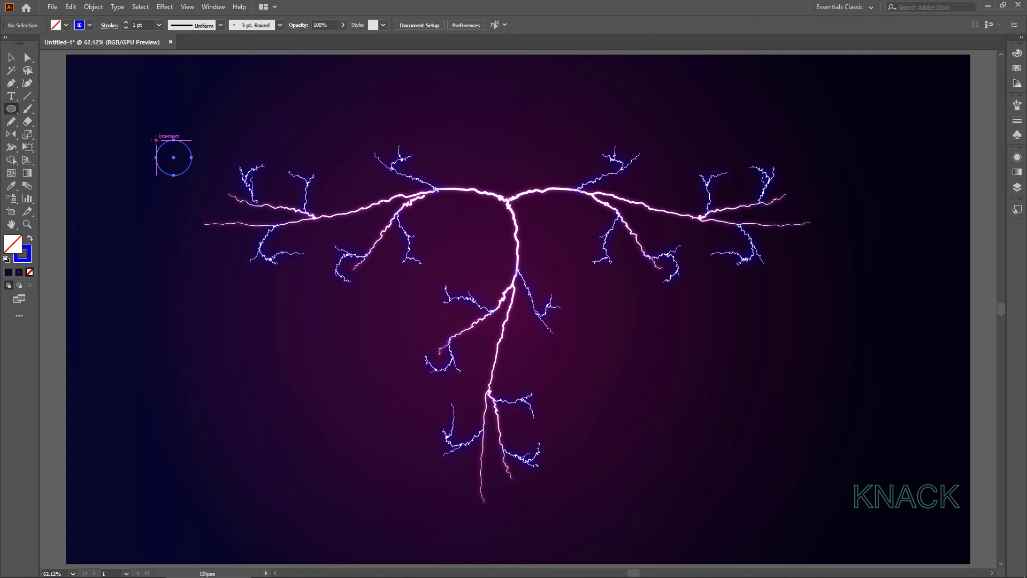
pyautogui.click(84, 28)
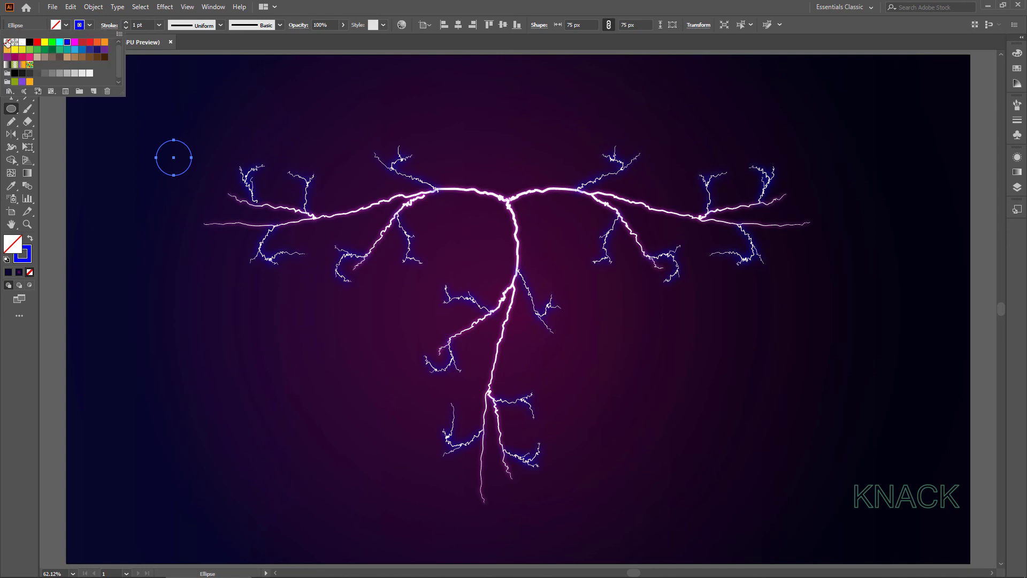
pyautogui.click(6, 42)
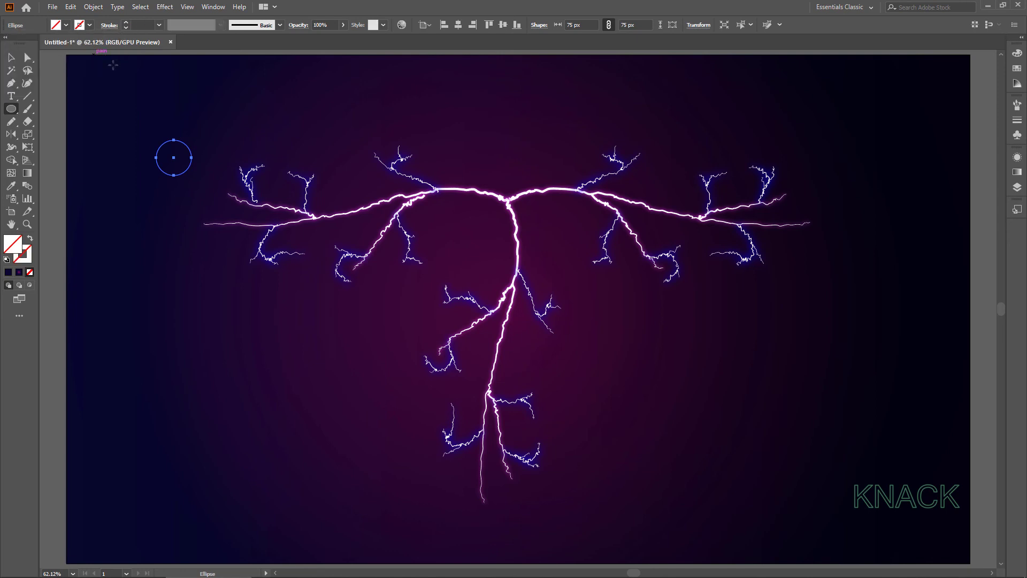
# Fill the circle with the White, Black gradient and make it Radial.
pyautogui.click(1016, 174)
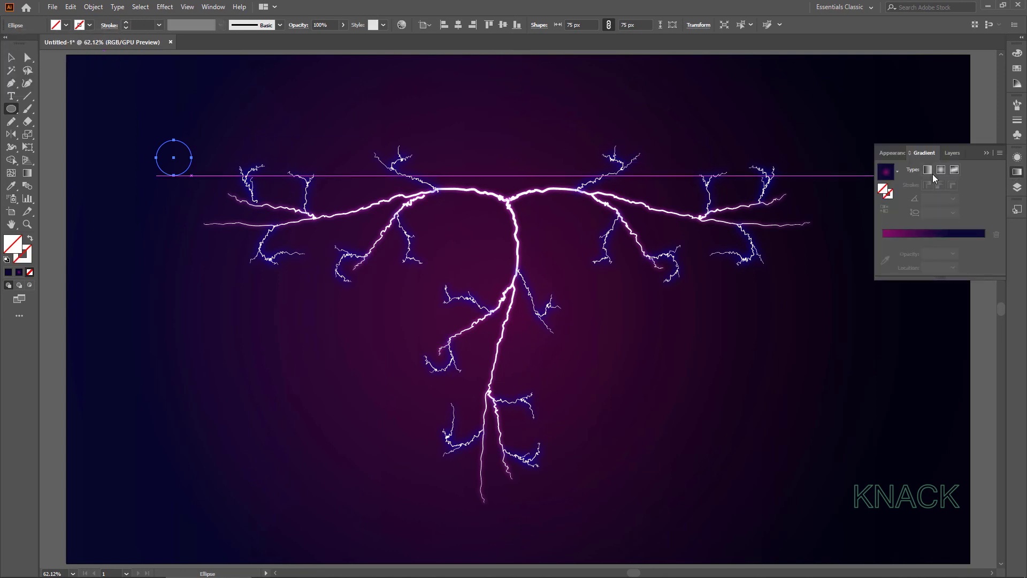
pyautogui.click(898, 172)
pyautogui.click(875, 188)
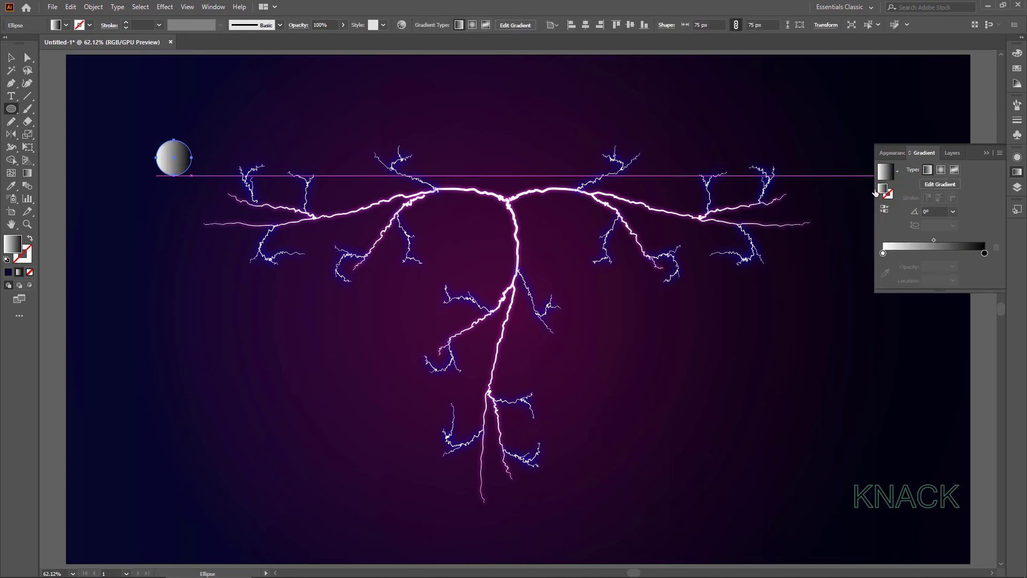
pyautogui.click(940, 170)
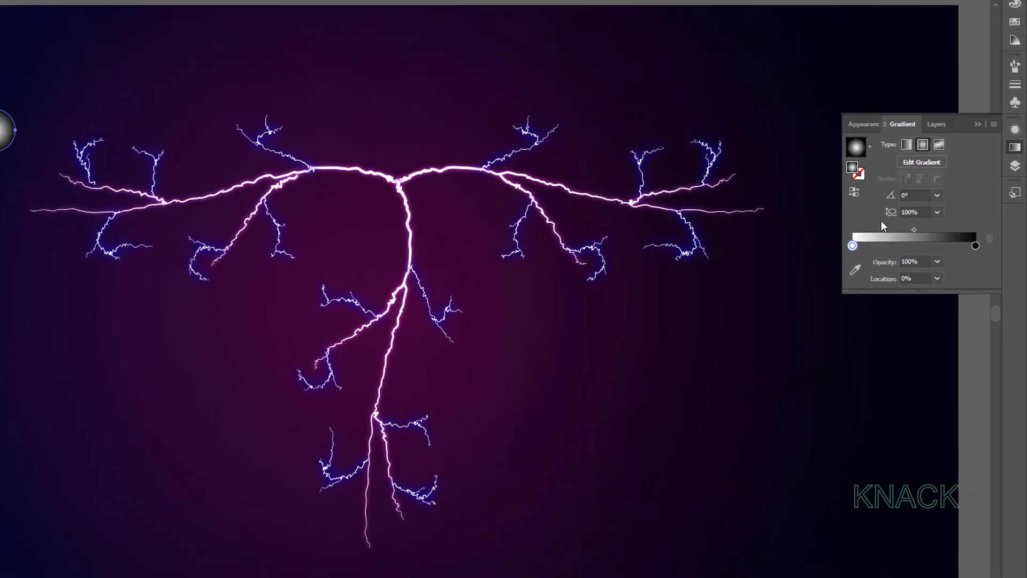
# Set the inner gradient stop to Grayscale K 3.
pyautogui.click(884, 253)
pyautogui.doubleClick(833, 241)
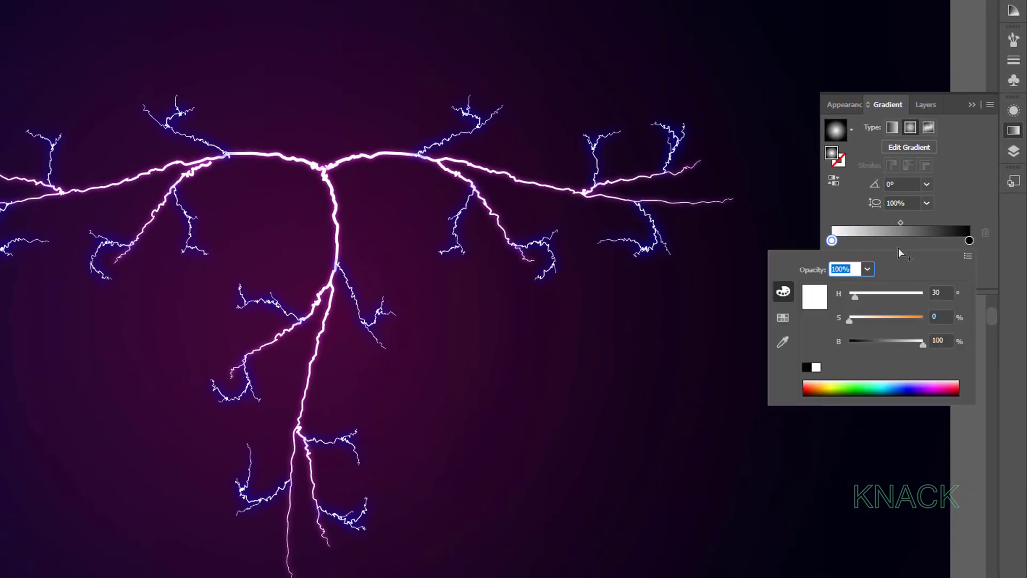
pyautogui.click(968, 257)
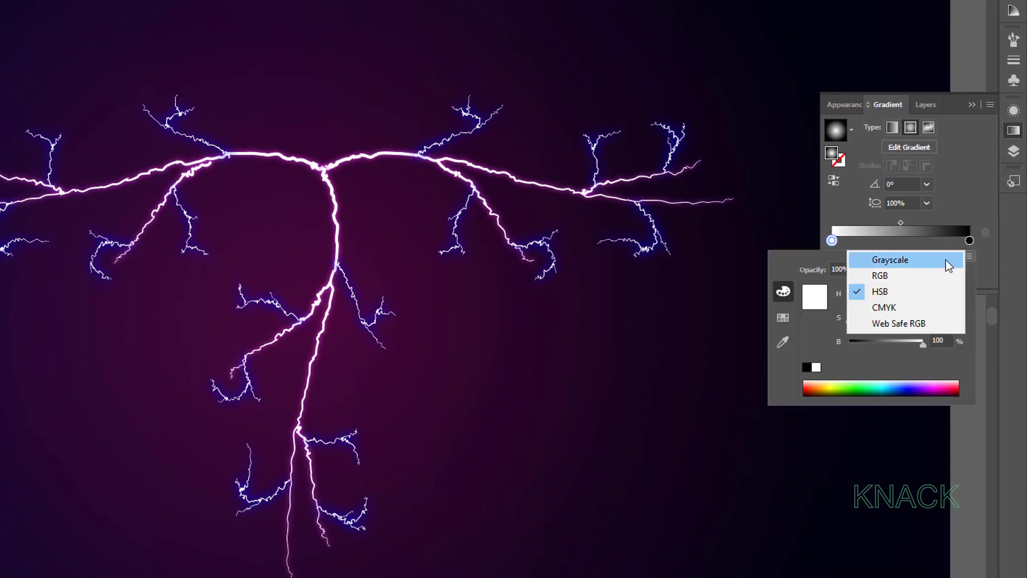
pyautogui.press('Escape')
pyautogui.click(943, 292)
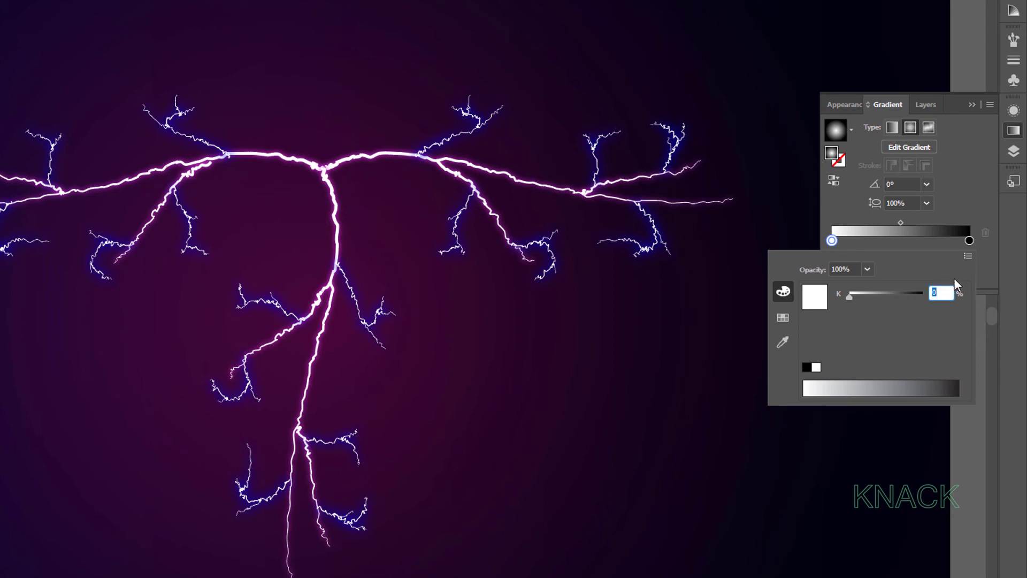
pyautogui.press('Return')
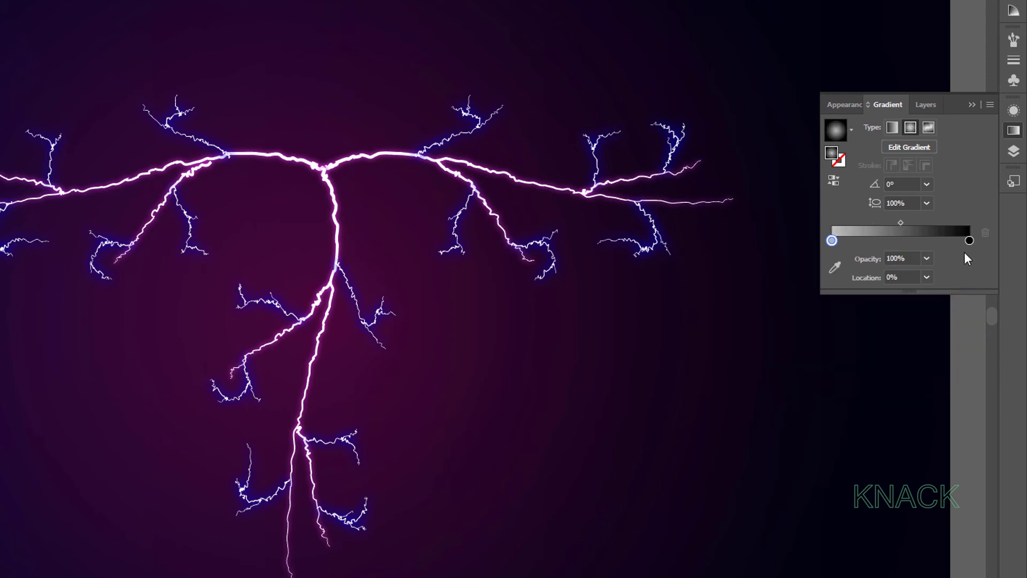
# Set the outer gradient stop's opacity to 0%.
pyautogui.click(970, 241)
pyautogui.click(919, 258)
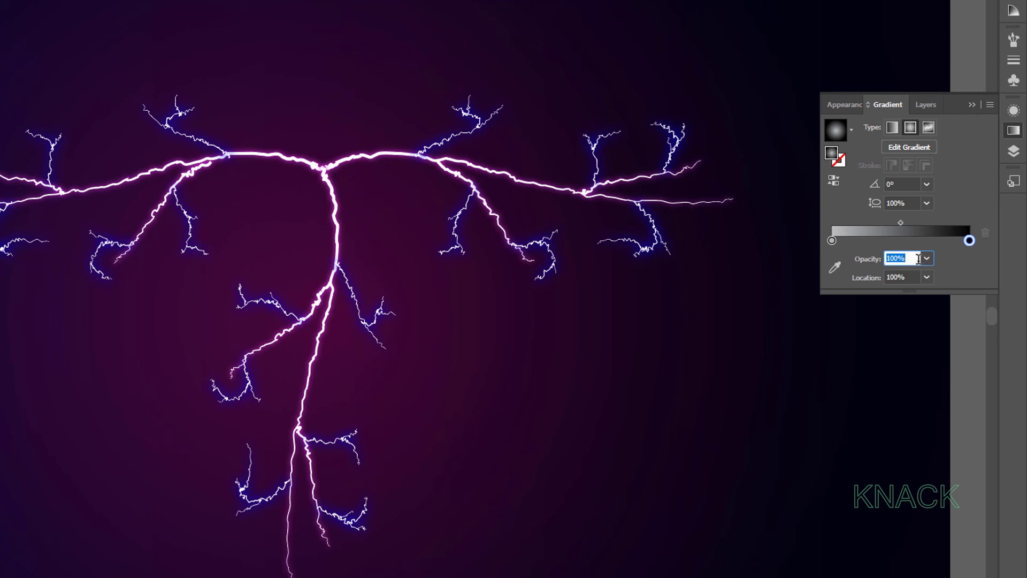
pyautogui.write('0')
pyautogui.press('Return')
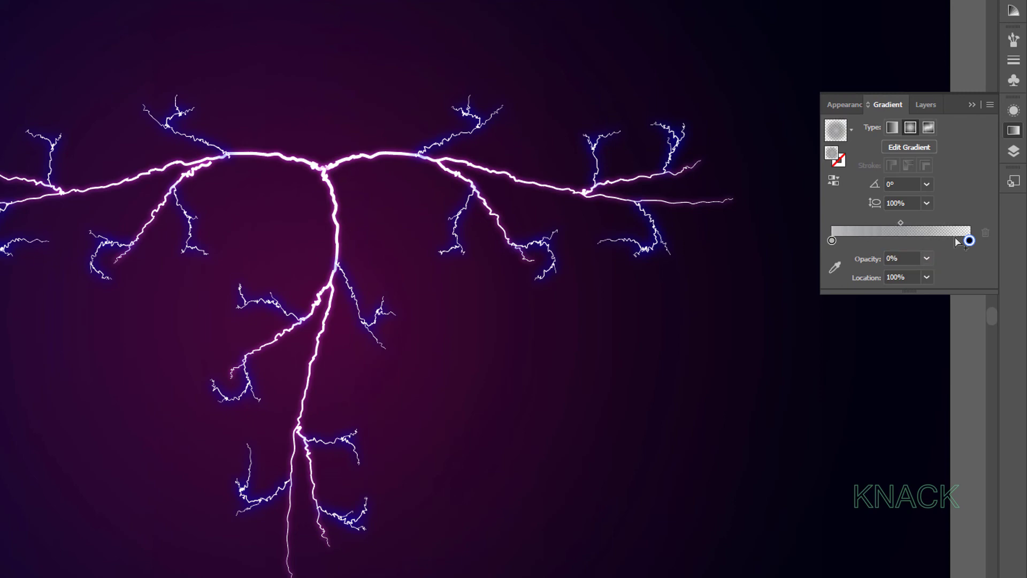
pyautogui.click(1014, 130)
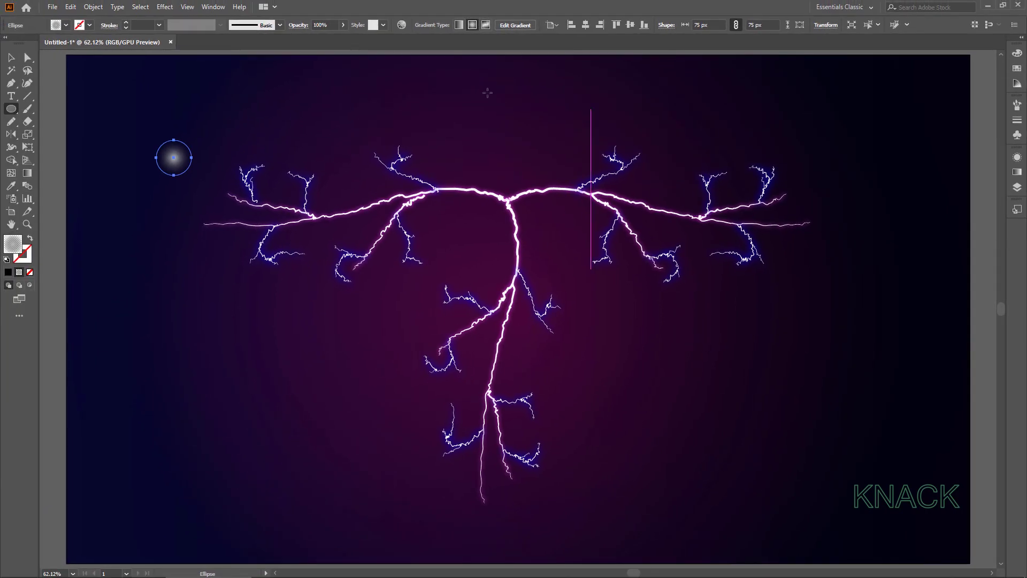
# Set the circle's blend mode to Color Dodge and move it onto a lightning branch junction.
pyautogui.click(306, 27)
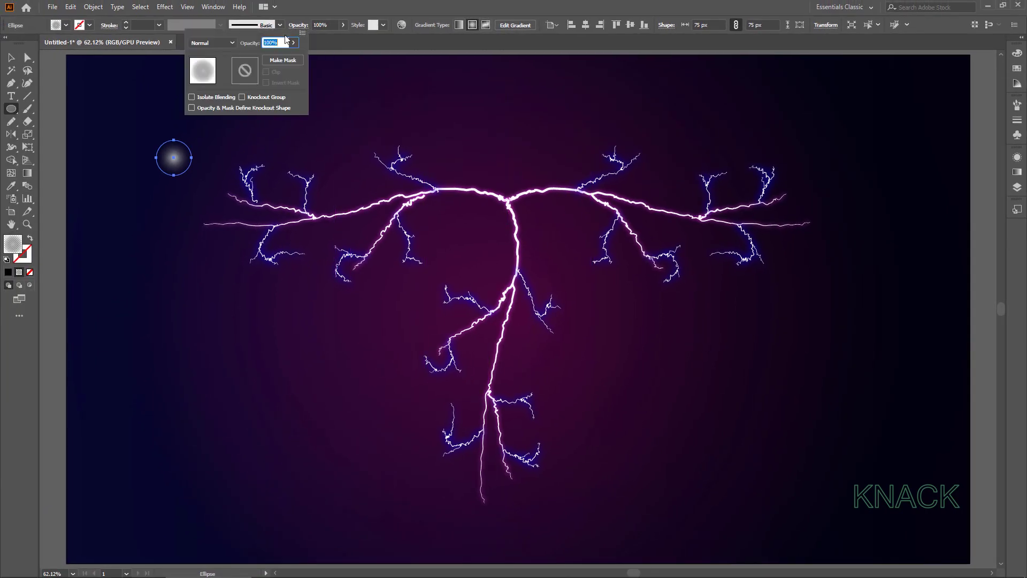
pyautogui.click(233, 44)
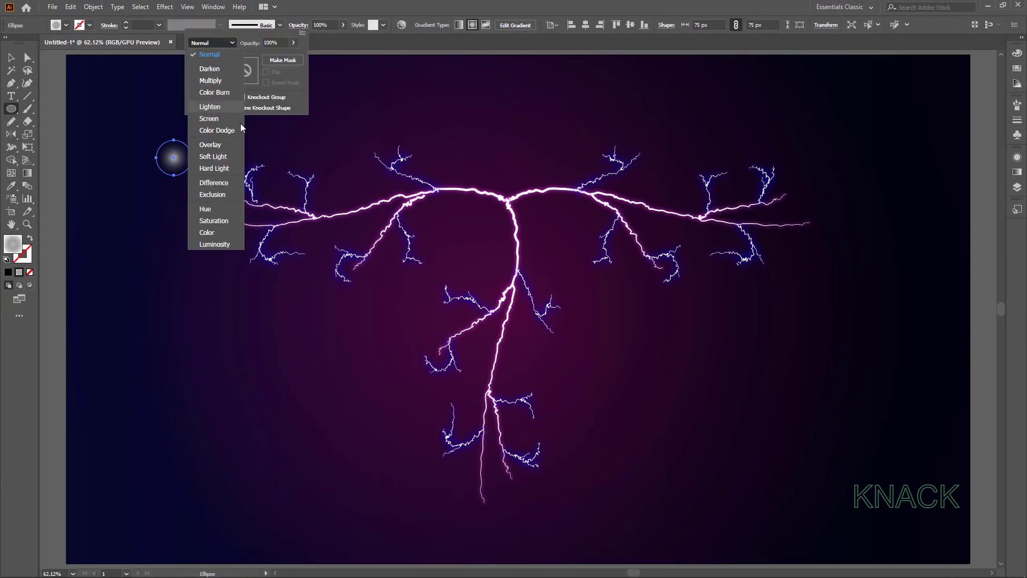
pyautogui.click(217, 131)
pyautogui.press('v')
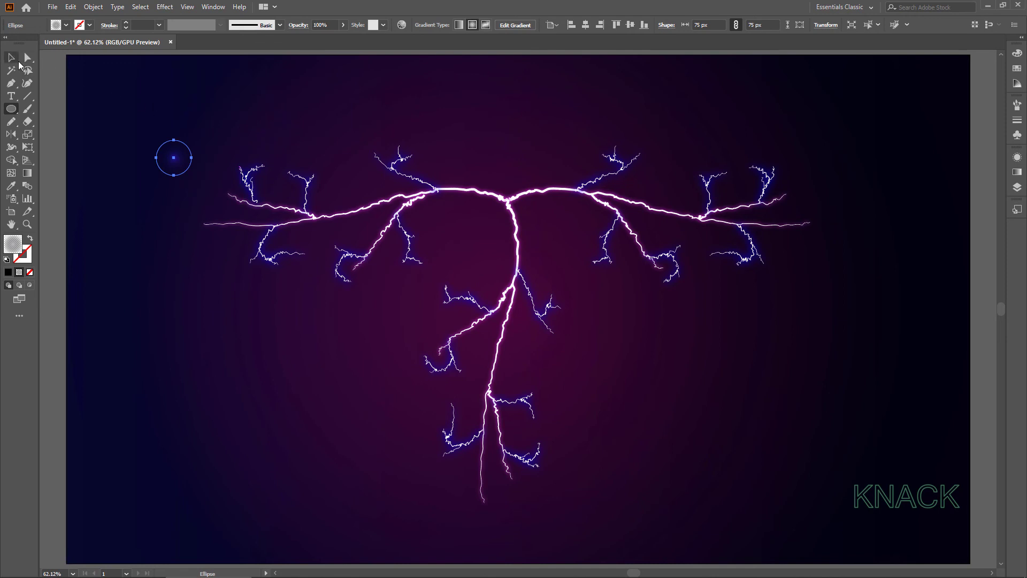
pyautogui.moveTo(176, 160); pyautogui.dragTo(773, 268)
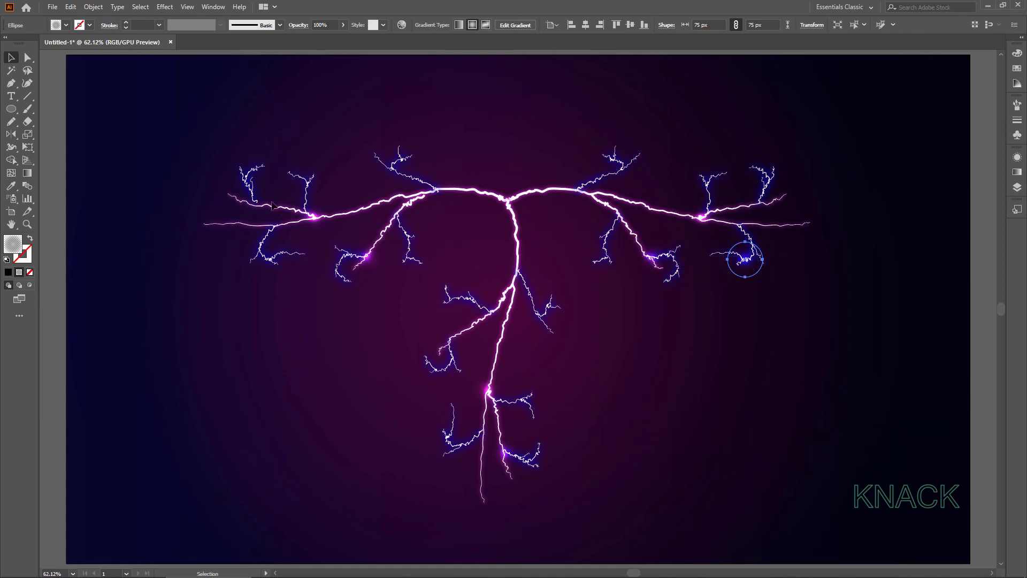
# Place a lens flare at the central junction with diameter 164, brightness 0, growth 50.
pyautogui.click(10, 109)
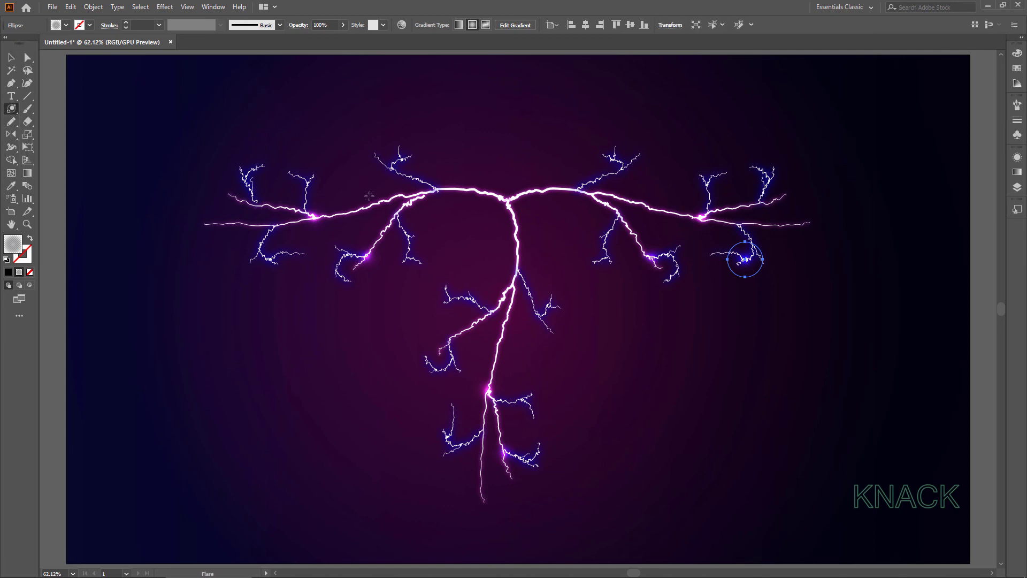
pyautogui.click(506, 199)
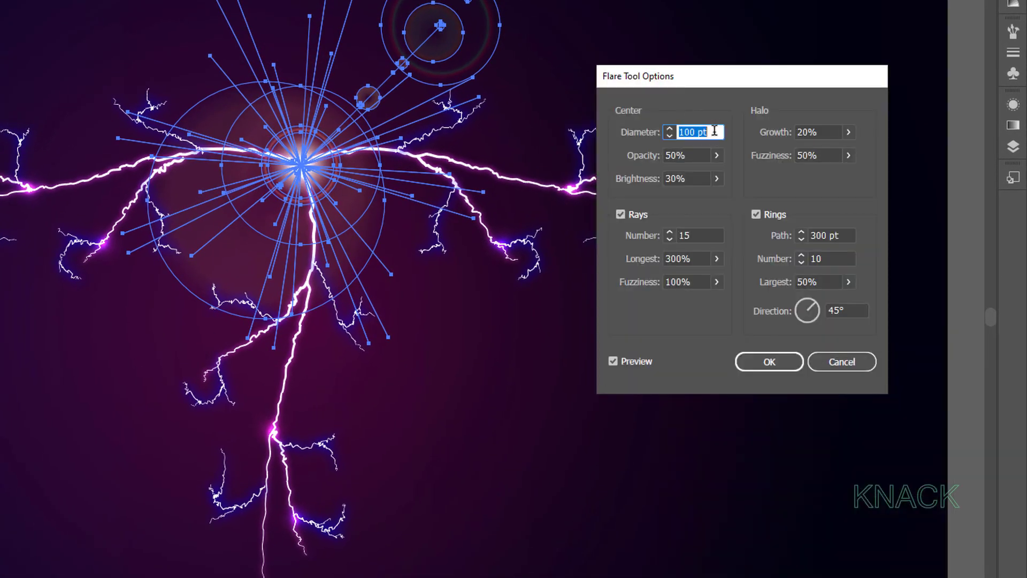
pyautogui.write('164')
pyautogui.press('Tab')
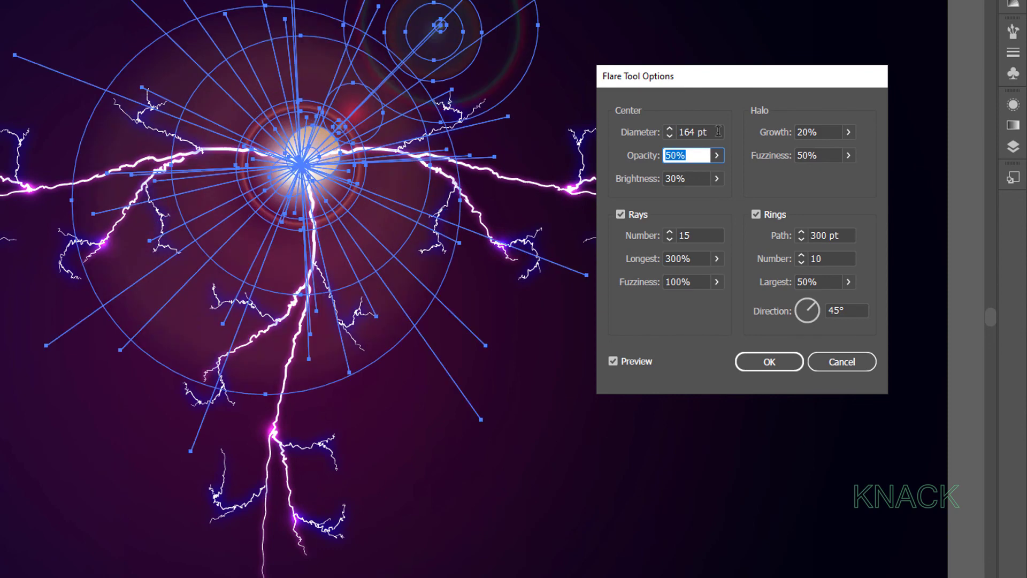
pyautogui.click(695, 178)
pyautogui.write('0')
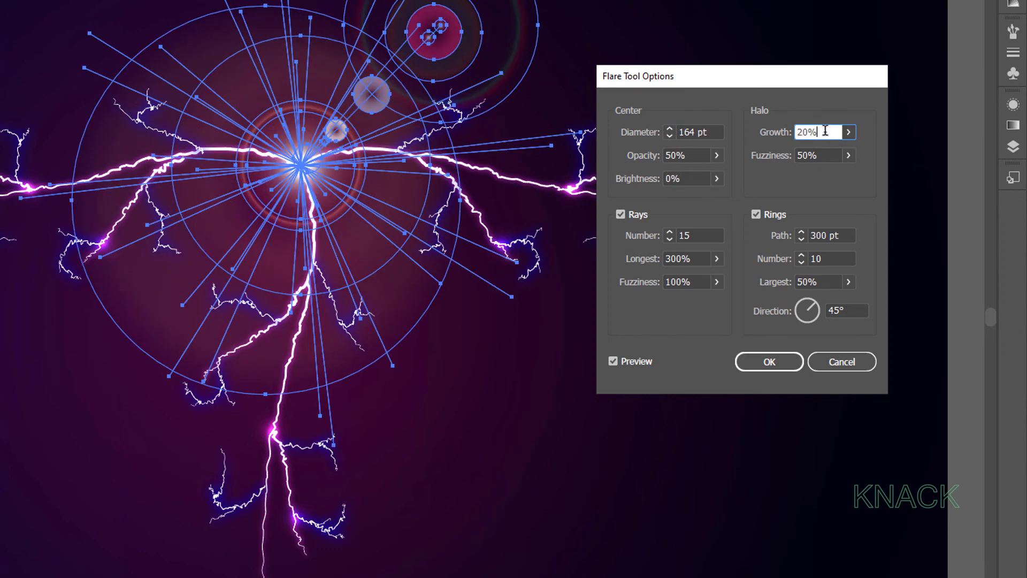
pyautogui.click(824, 131)
pyautogui.write('50')
pyautogui.press('Tab')
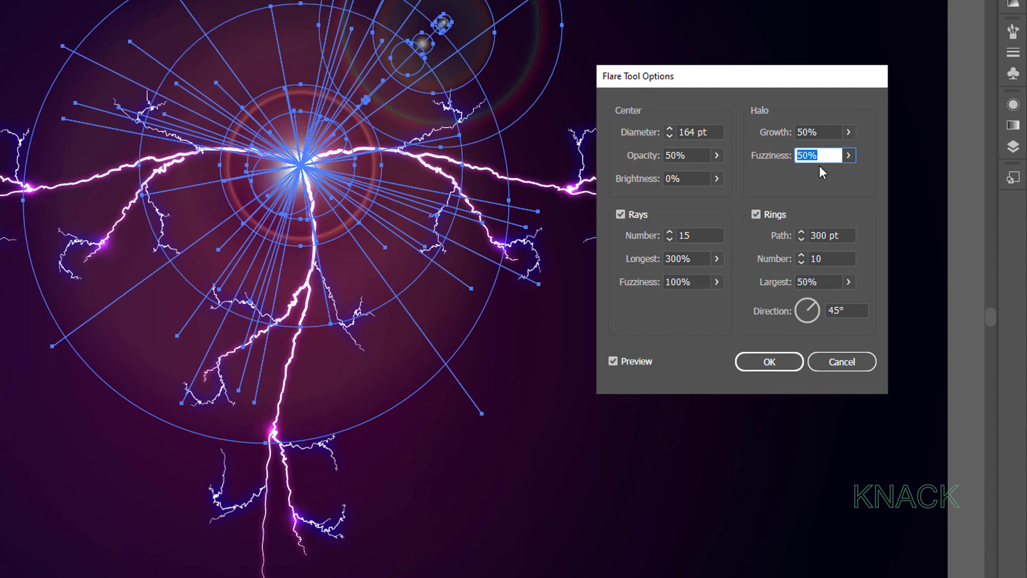
# Give the flare 50 rays at 50% longest length and turn off its rings.
pyautogui.doubleClick(711, 233)
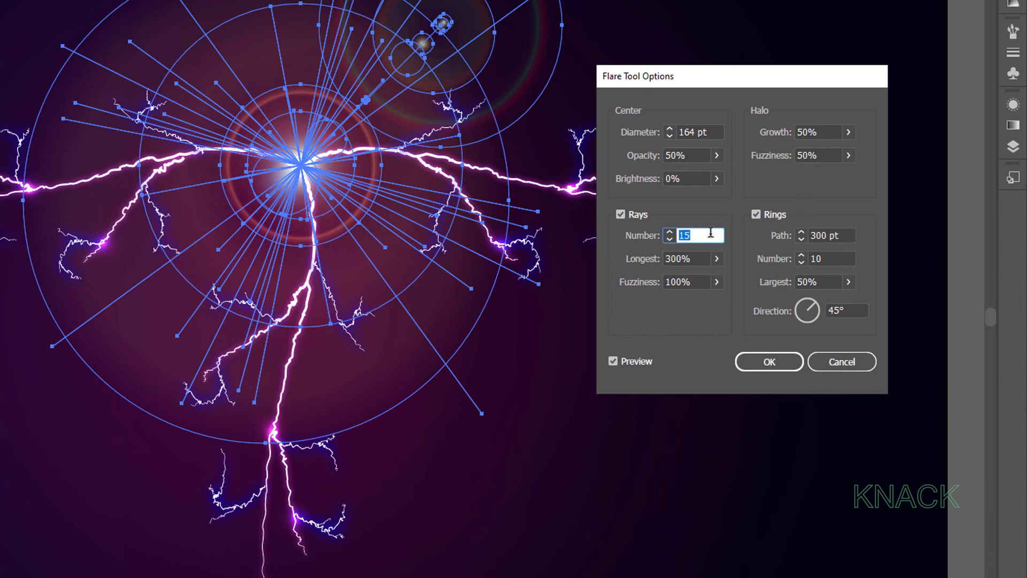
pyautogui.write('50')
pyautogui.doubleClick(697, 258)
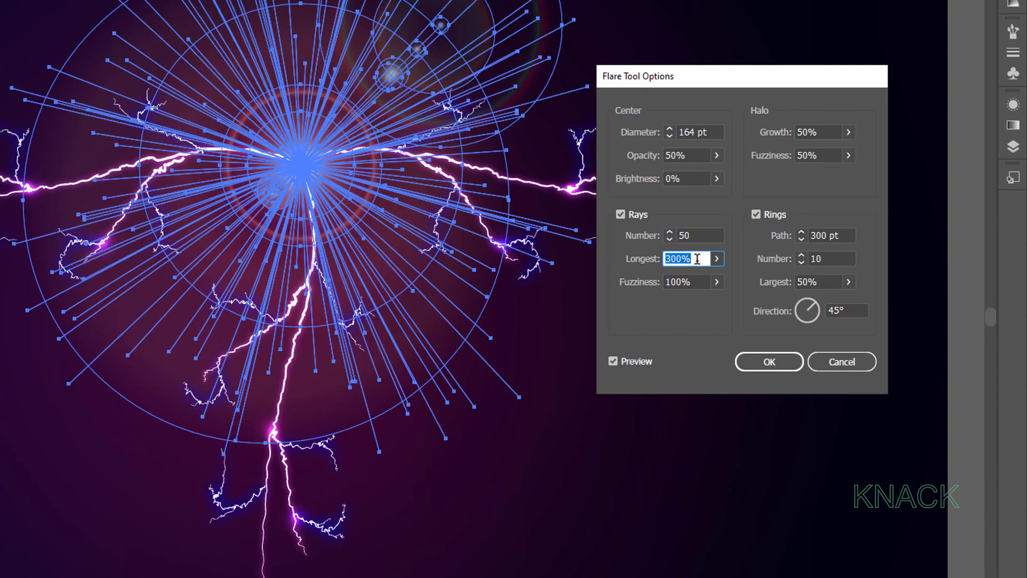
pyautogui.write('50')
pyautogui.press('Tab')
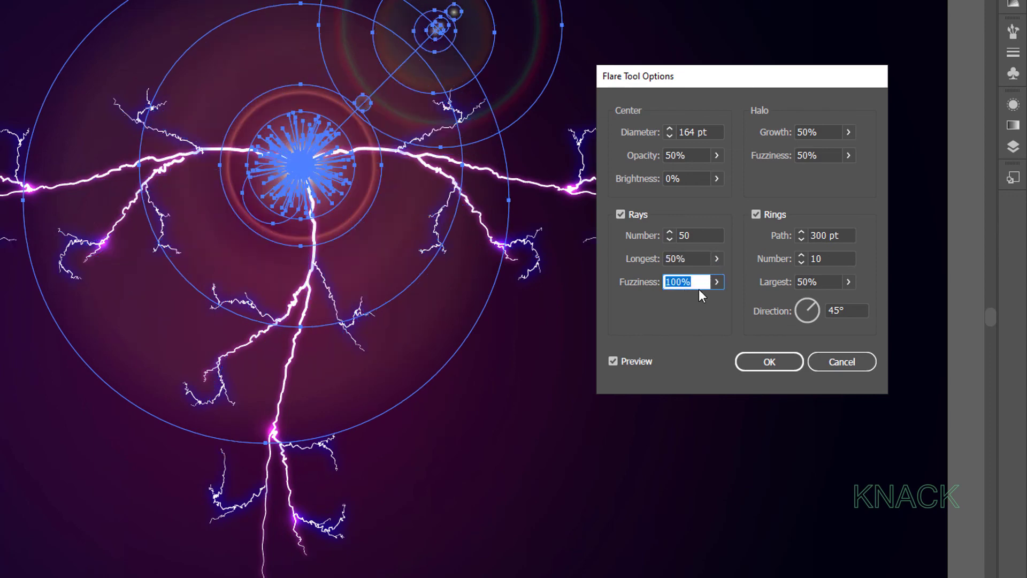
pyautogui.click(757, 218)
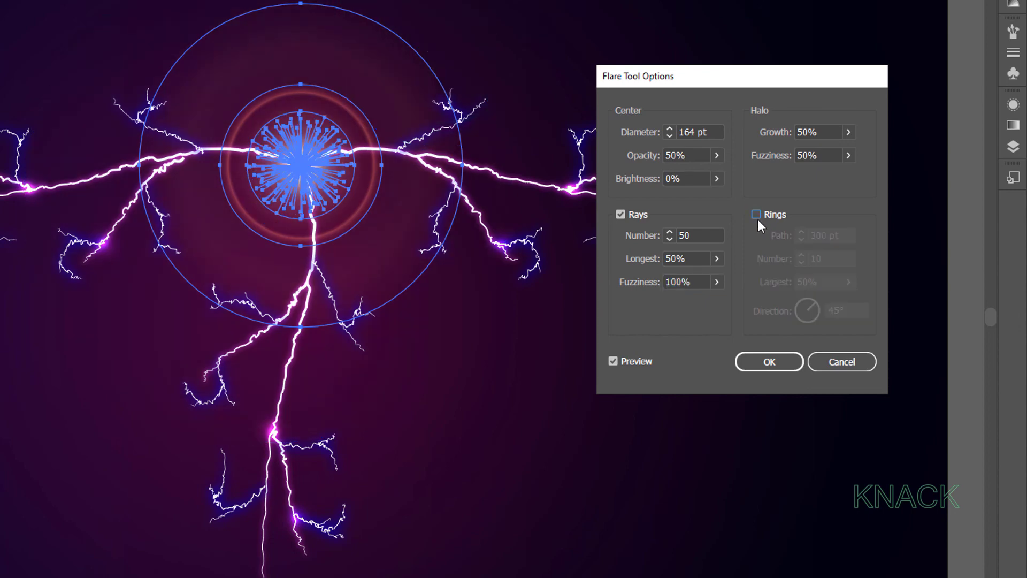
pyautogui.click(774, 359)
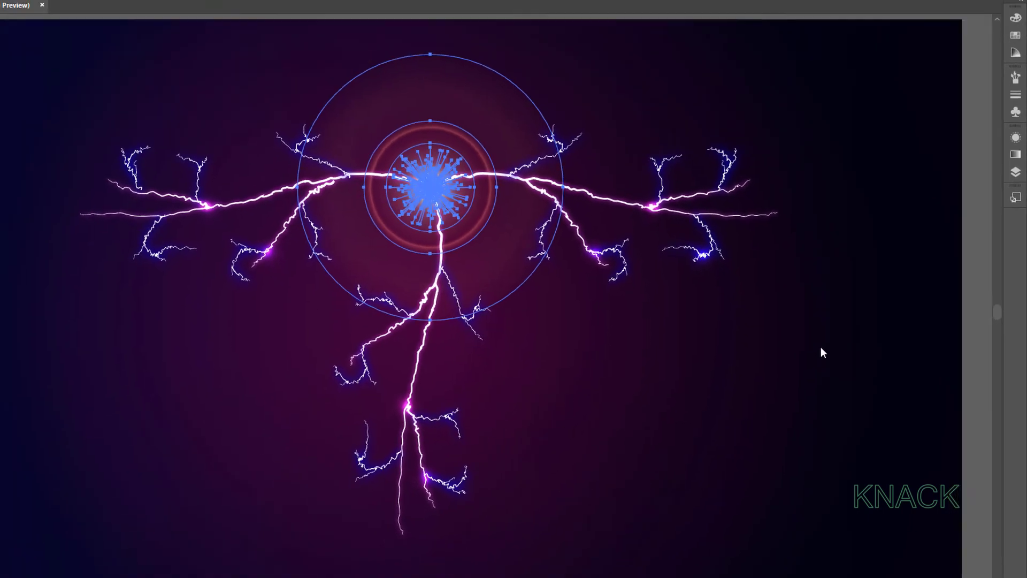